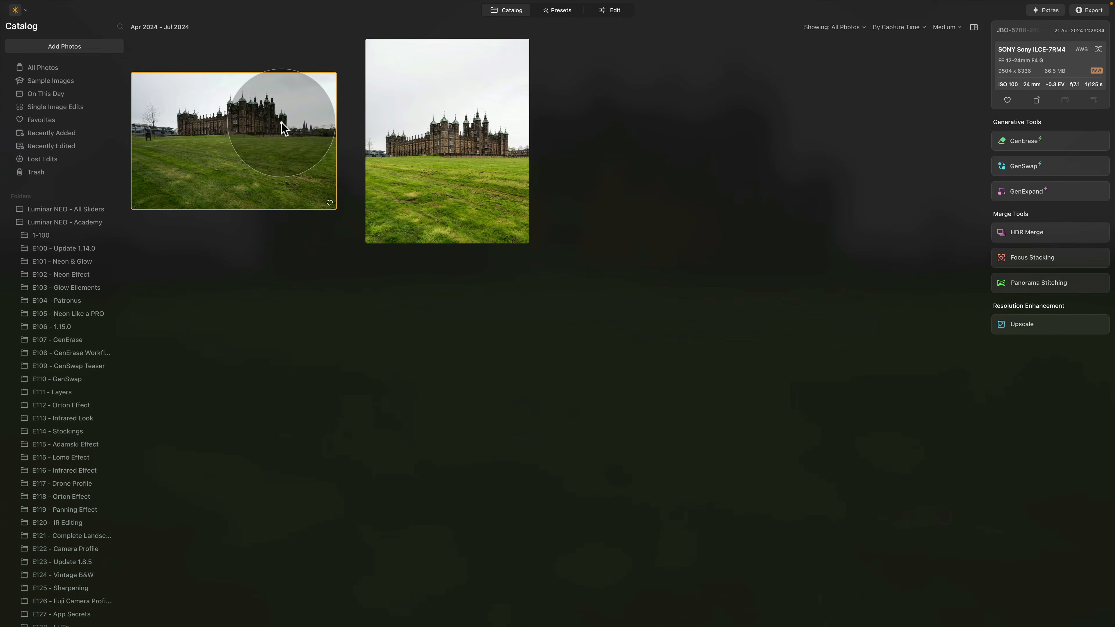
- Open the portrait-format JPEG photo of the castle for editing and display its list of applied edits
{"action": "left_click", "coordinate": [458, 137]}
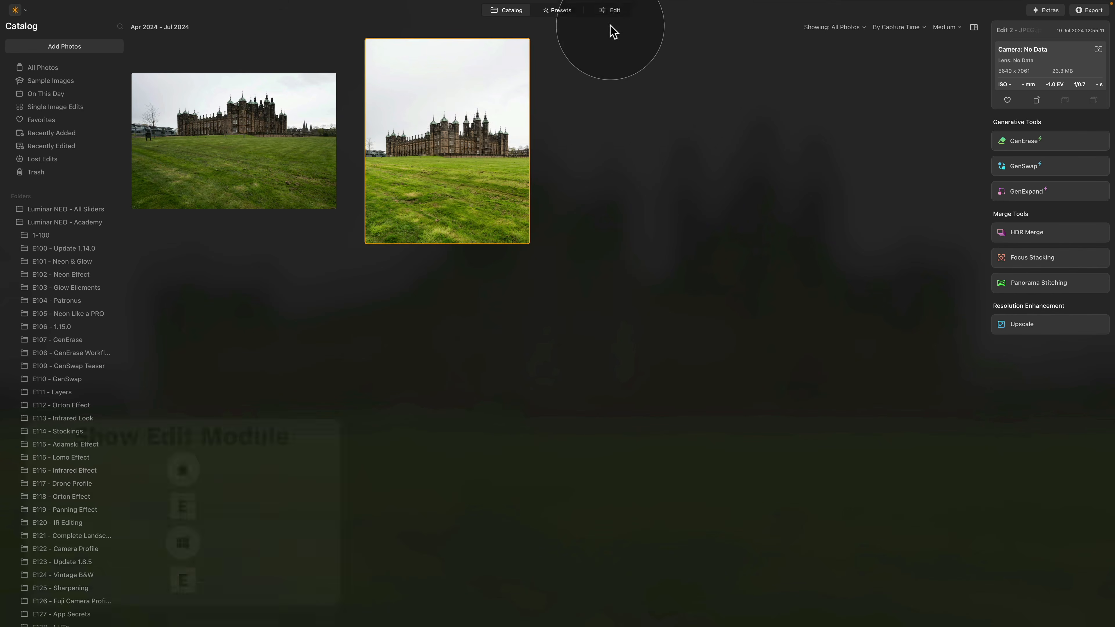
{"action": "left_click", "coordinate": [613, 10]}
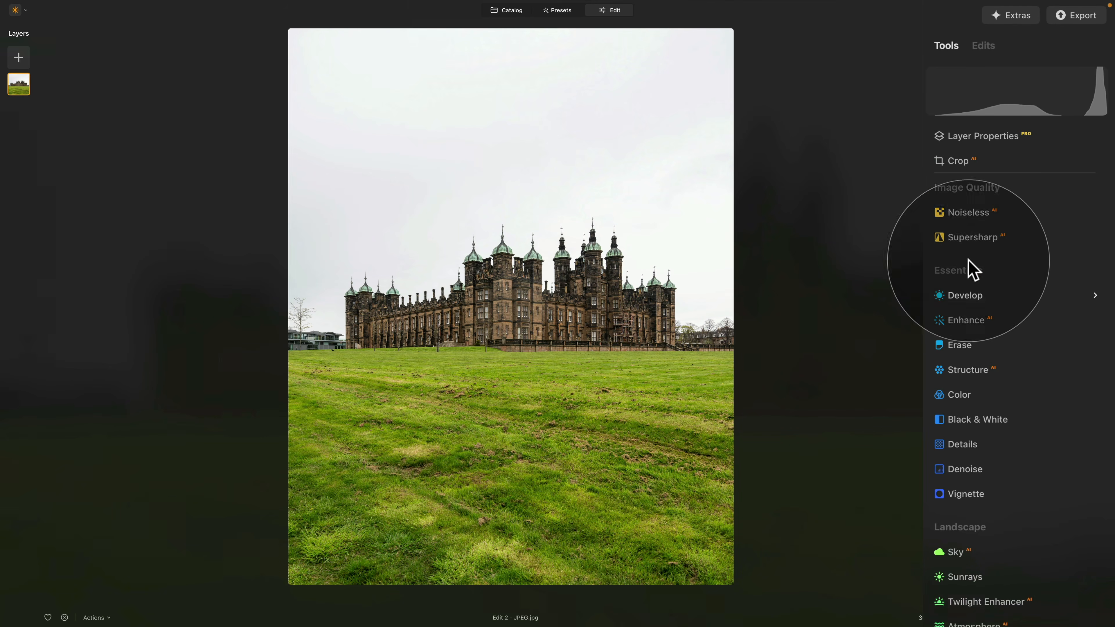
{"action": "left_click", "coordinate": [951, 47]}
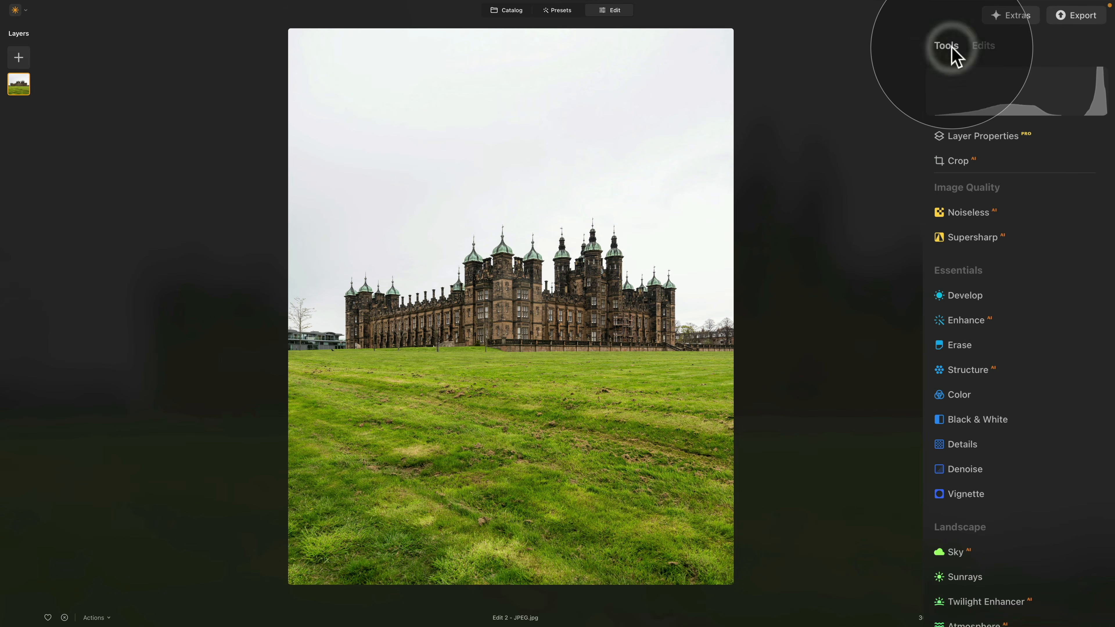
{"action": "left_click", "coordinate": [990, 50]}
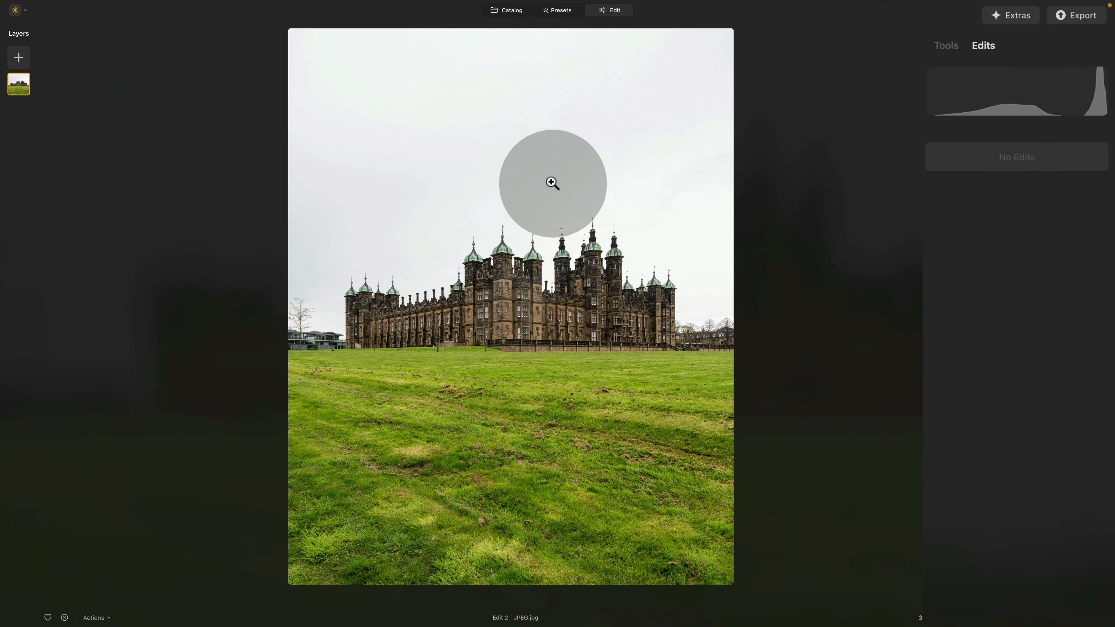
- Hide the histogram and show it again
{"action": "right_click", "coordinate": [564, 166]}
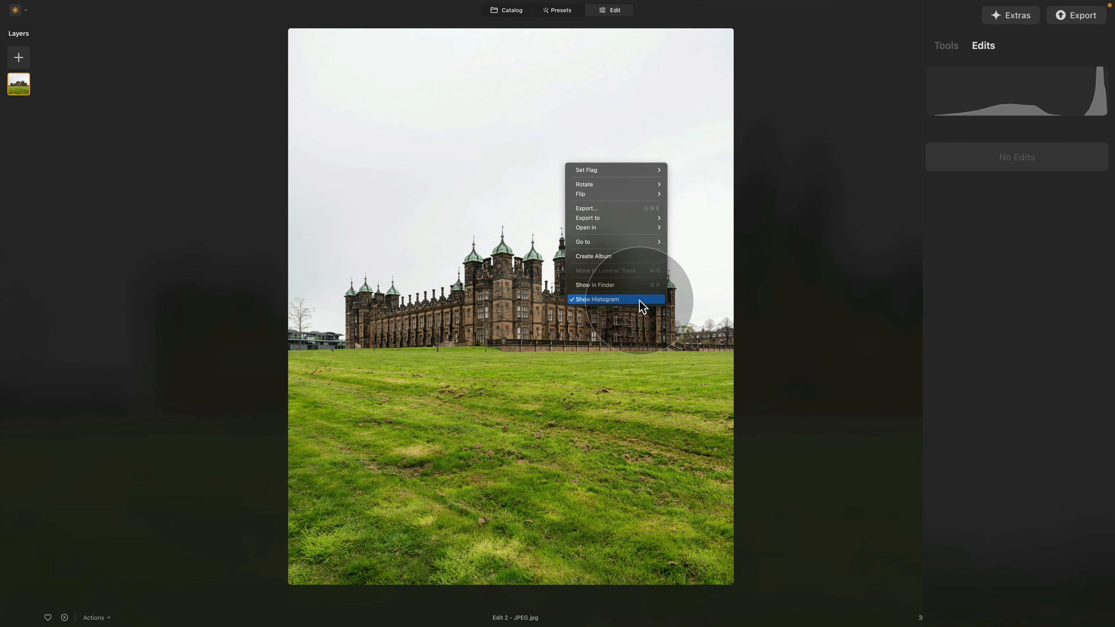
{"action": "left_click", "coordinate": [619, 300]}
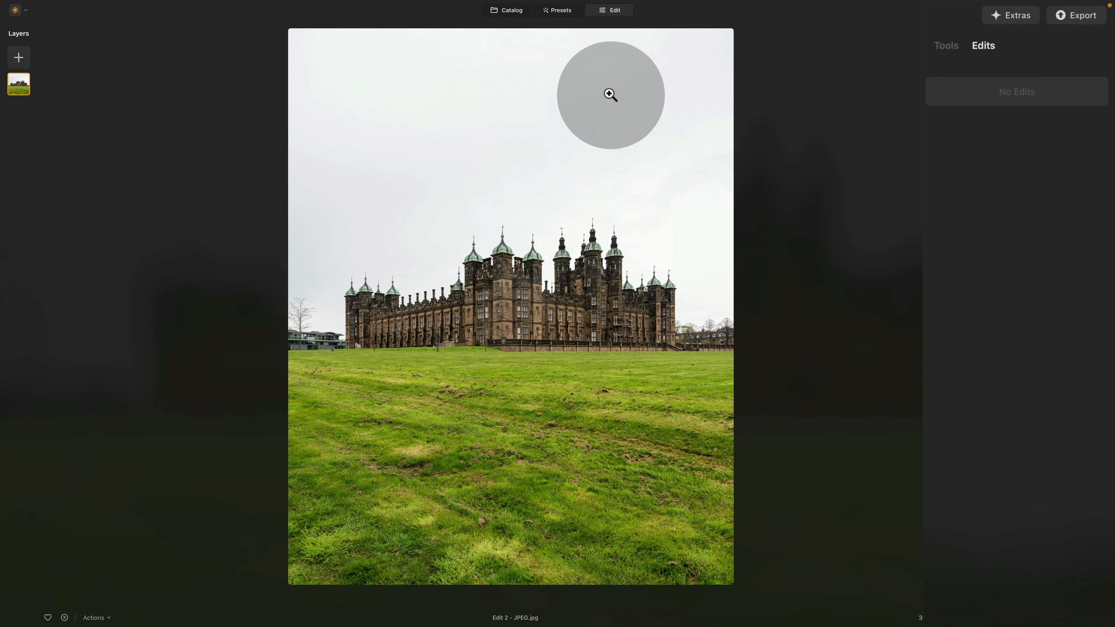
{"action": "right_click", "coordinate": [639, 142]}
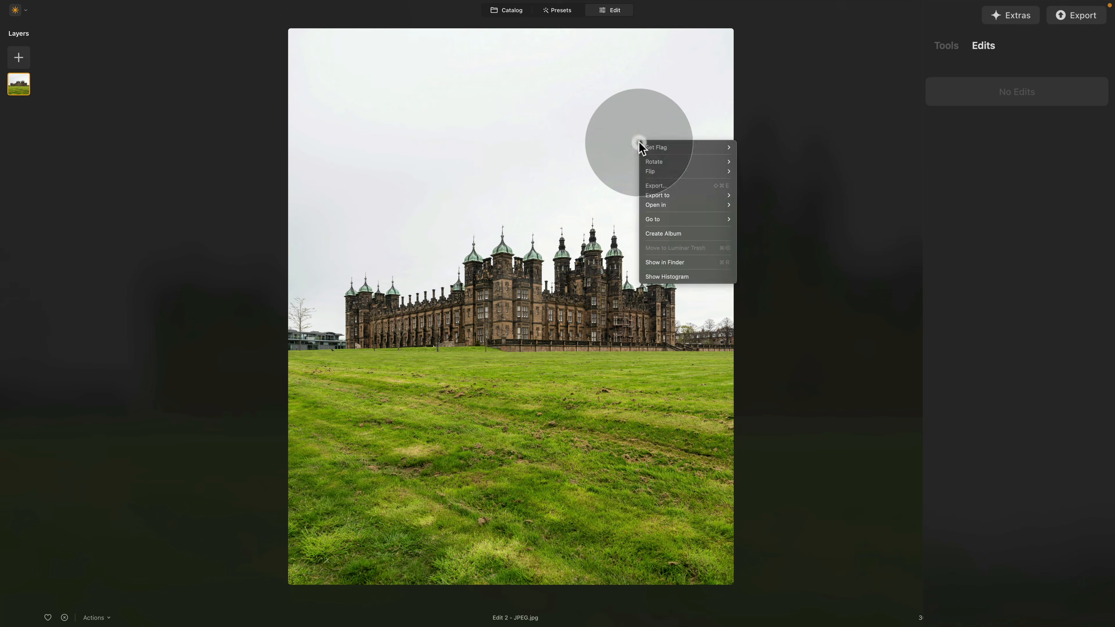
{"action": "left_click", "coordinate": [726, 277]}
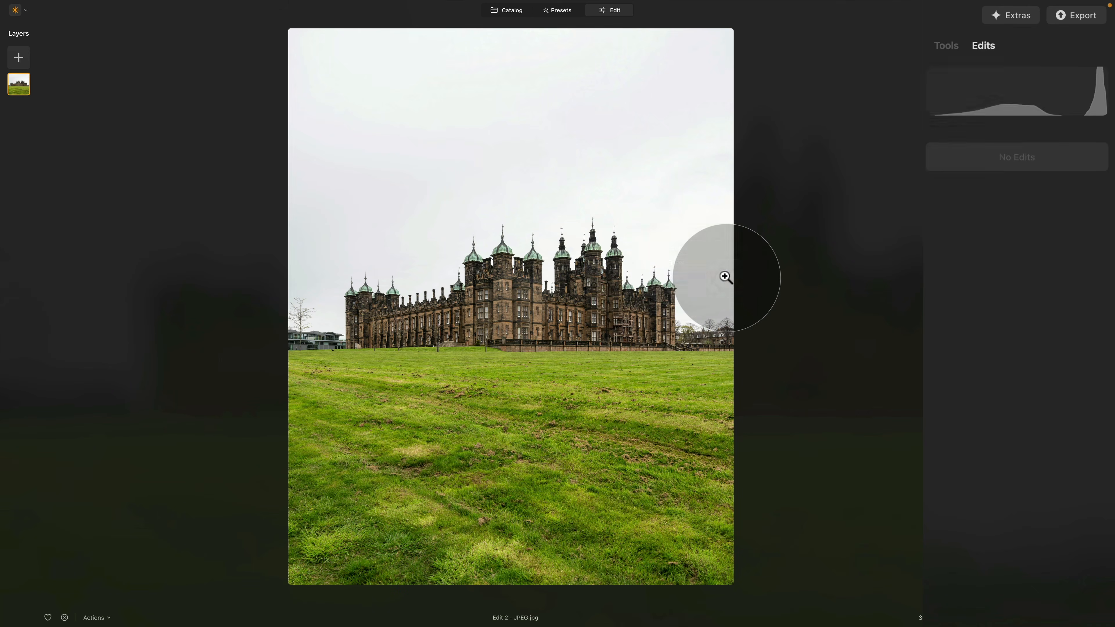
- Cycle the histogram through its individual color channels and back to the combined view
{"action": "left_click", "coordinate": [1015, 94]}
{"action": "left_click", "coordinate": [1017, 84]}
{"action": "left_click", "coordinate": [1017, 83]}
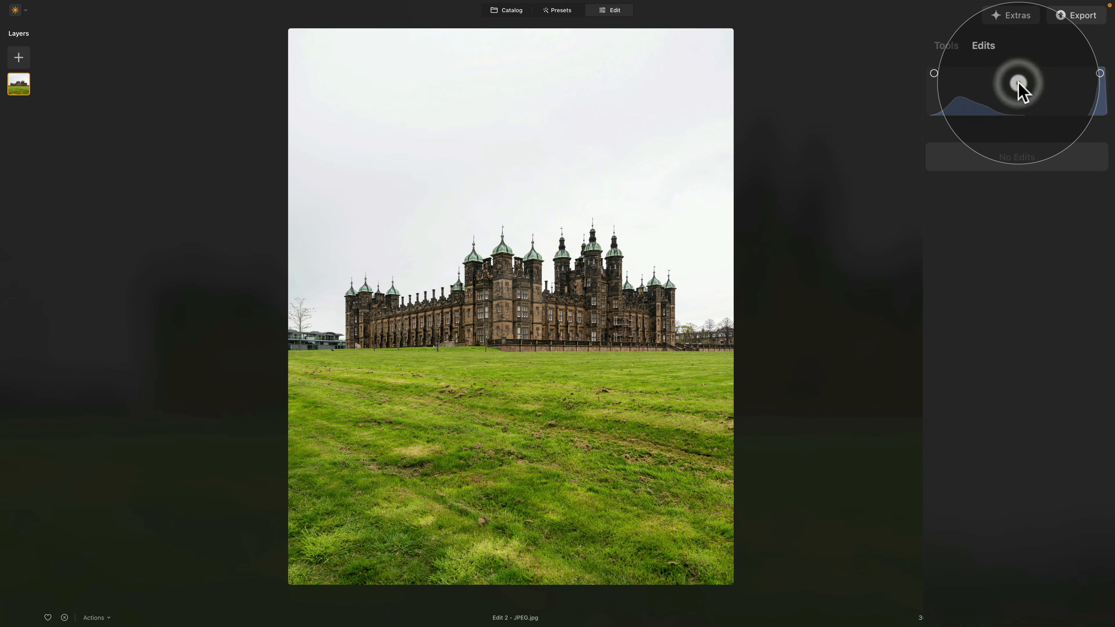
{"action": "left_click", "coordinate": [1018, 83]}
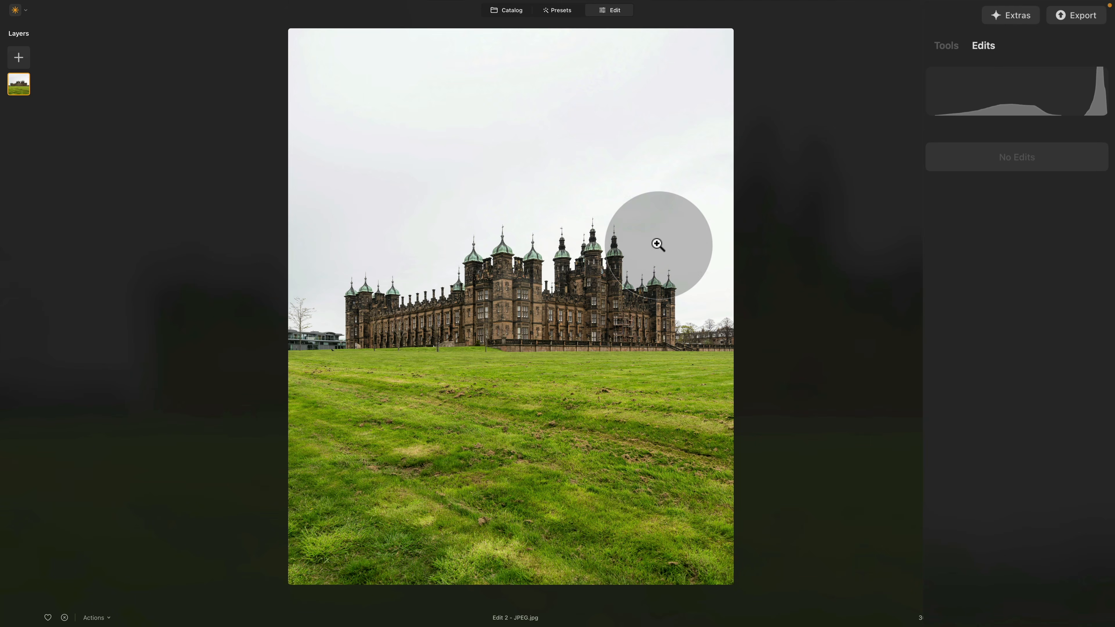
- Apply Enhance to the JPEG photo with Accent at 53 and show it in the list of applied edits
{"action": "left_click", "coordinate": [939, 46]}
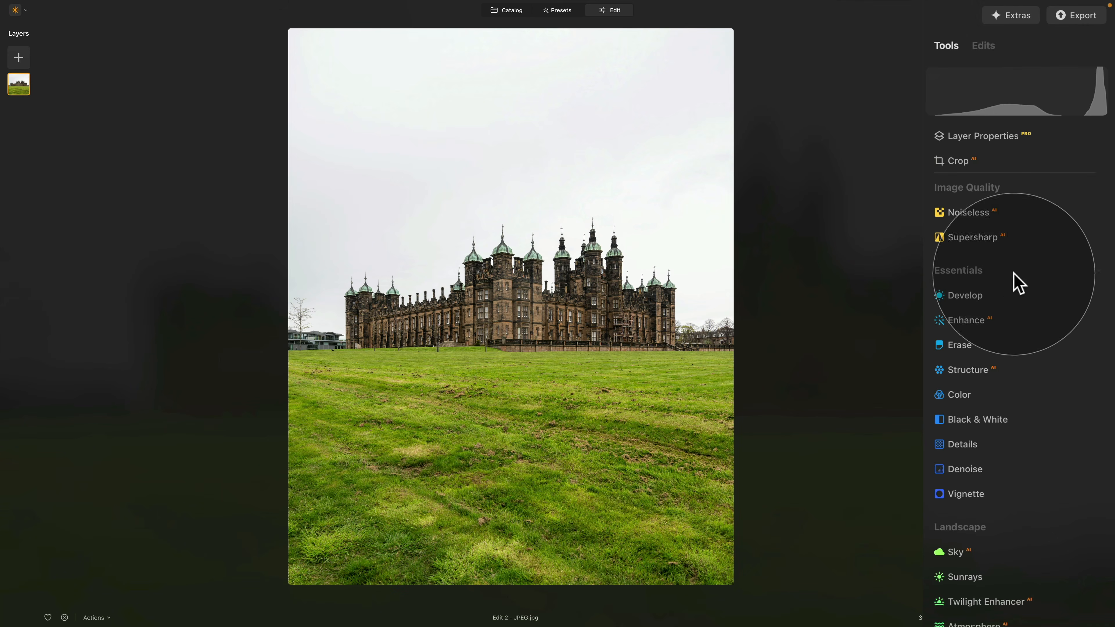
{"action": "left_click", "coordinate": [978, 325]}
{"action": "left_click_drag", "start_coordinate": [949, 404], "coordinate": [1022, 406]}
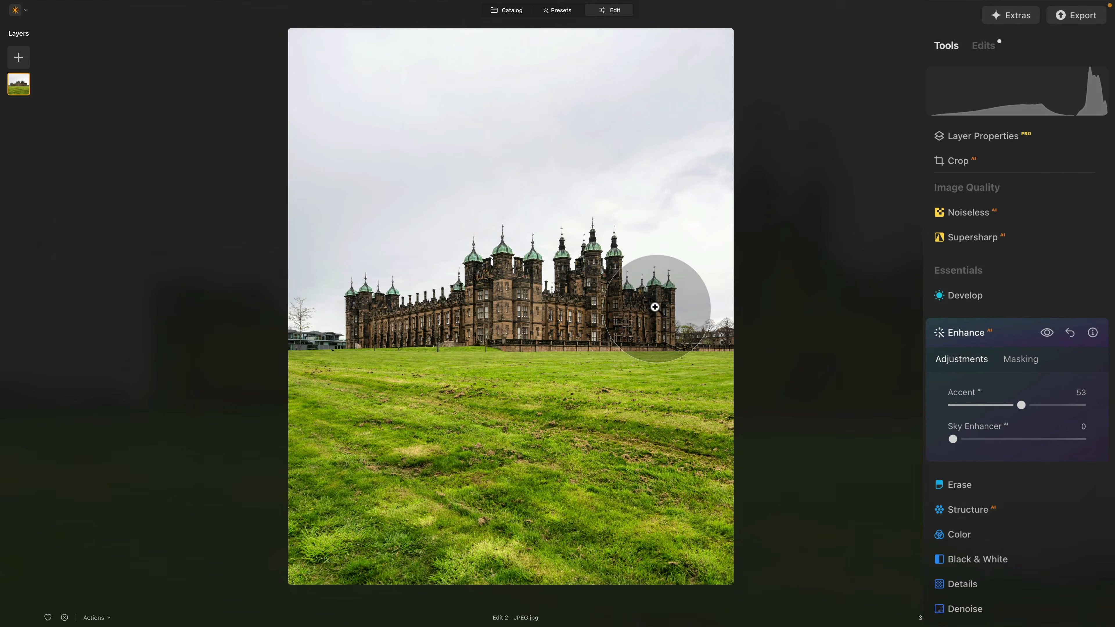
{"action": "left_click", "coordinate": [975, 335]}
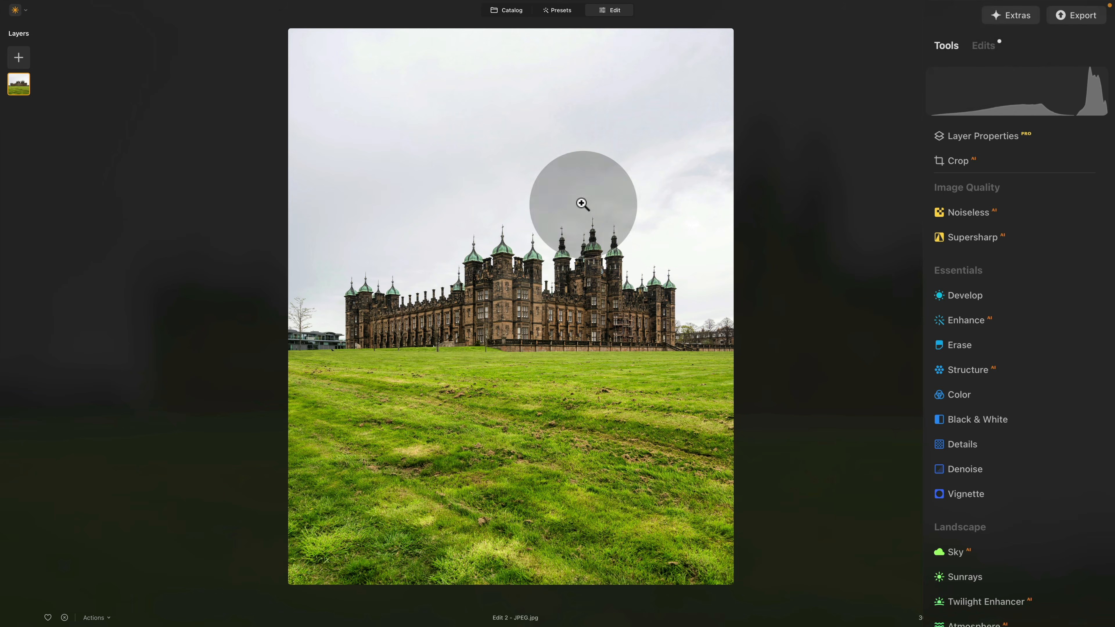
{"action": "left_click", "coordinate": [983, 45]}
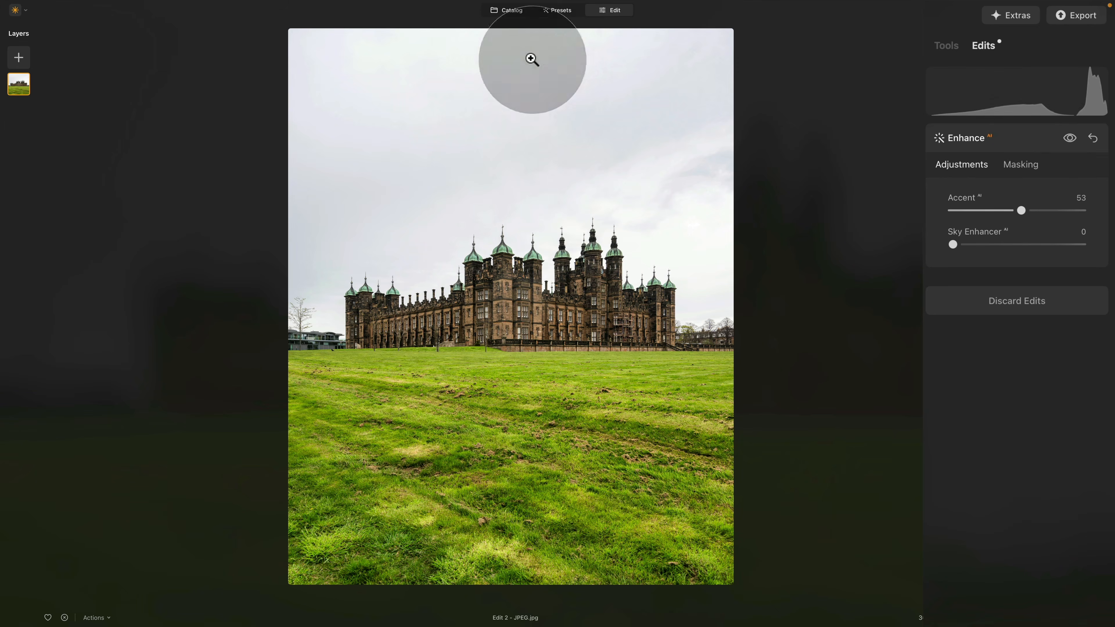
- Return to the catalog and open the landscape-format RAW photo of the castle for editing
{"action": "left_click", "coordinate": [498, 11]}
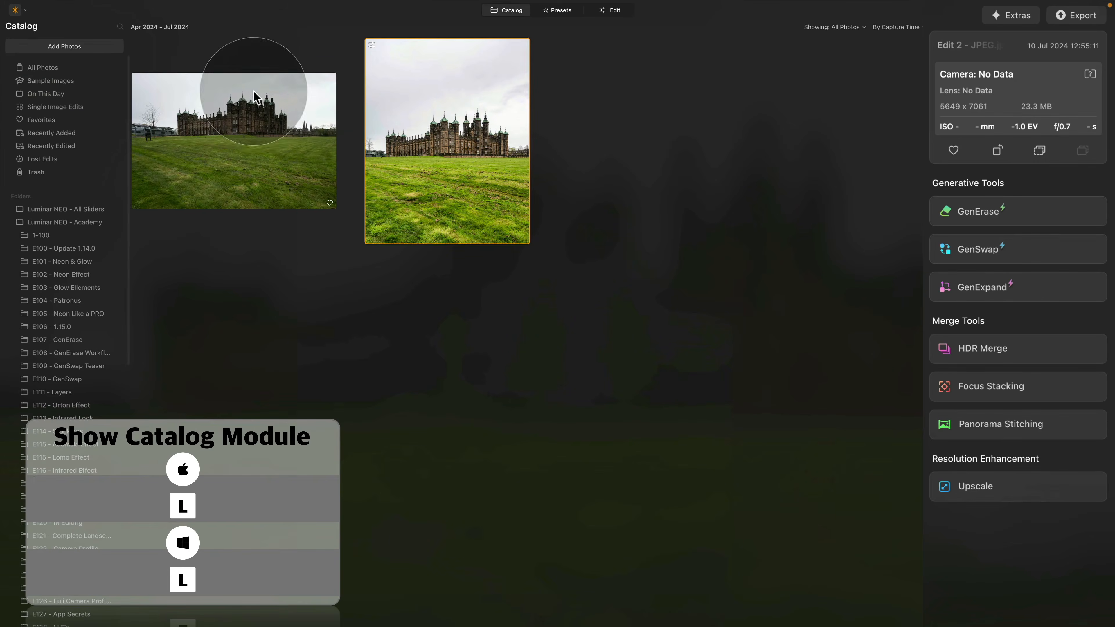
{"action": "left_click", "coordinate": [279, 134]}
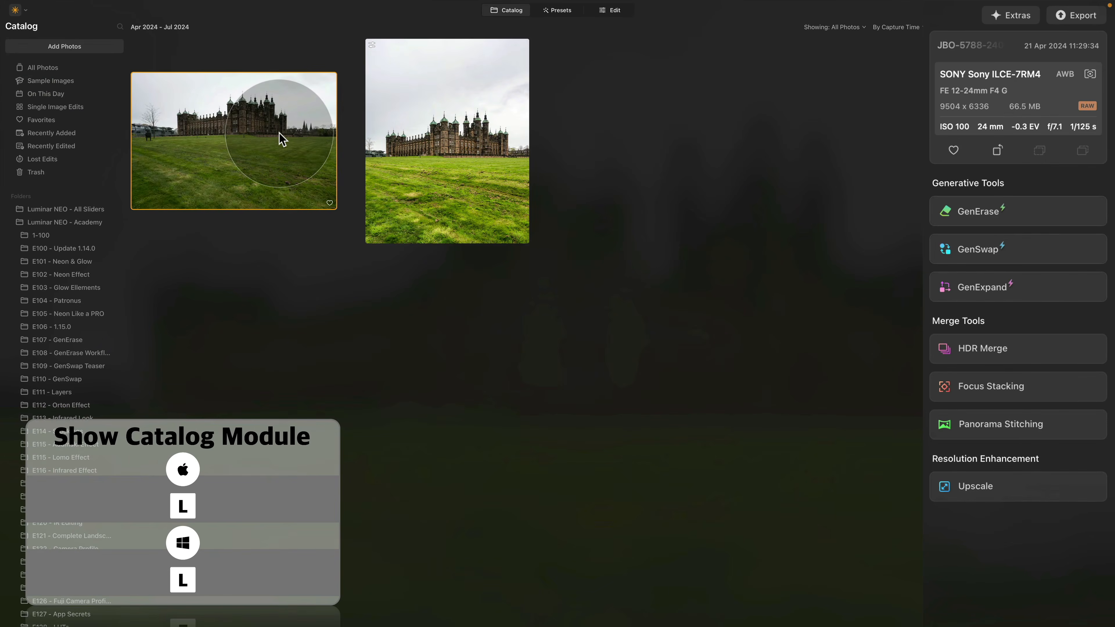
{"action": "left_click", "coordinate": [615, 11]}
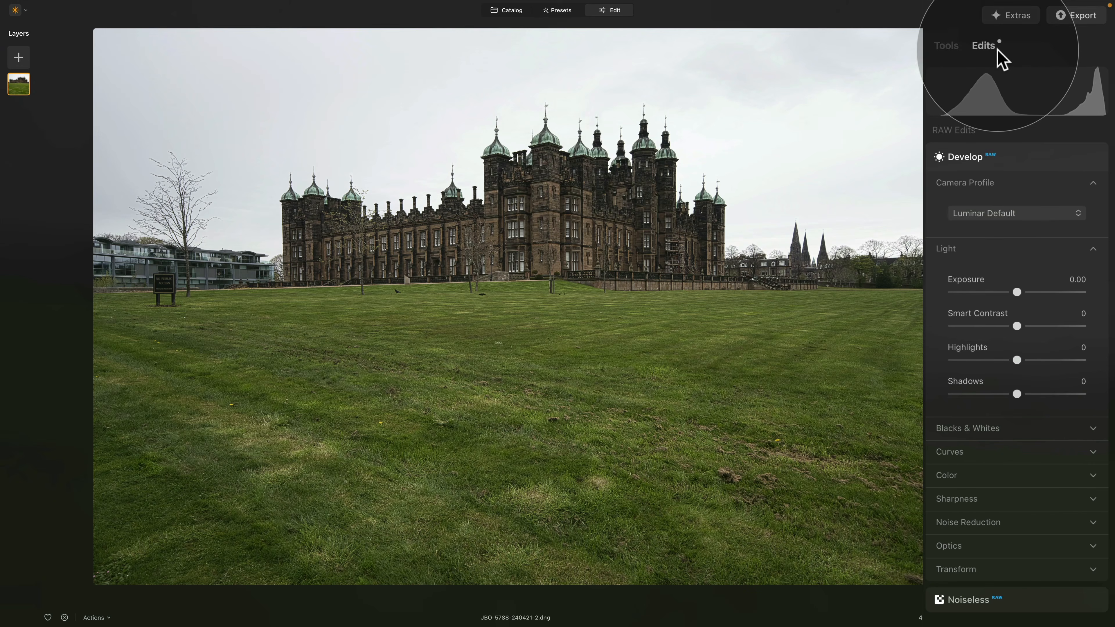
- Compare the RAW photo's available tools with its applied RAW edits, and collapse the Develop edit
{"action": "left_click", "coordinate": [949, 48]}
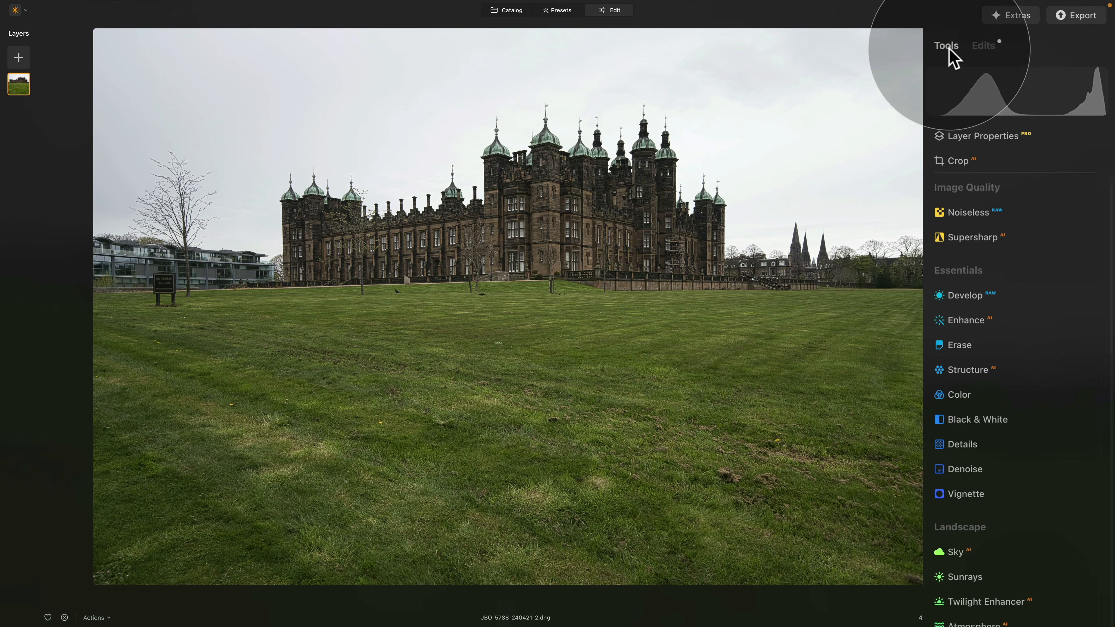
{"action": "left_click", "coordinate": [987, 49]}
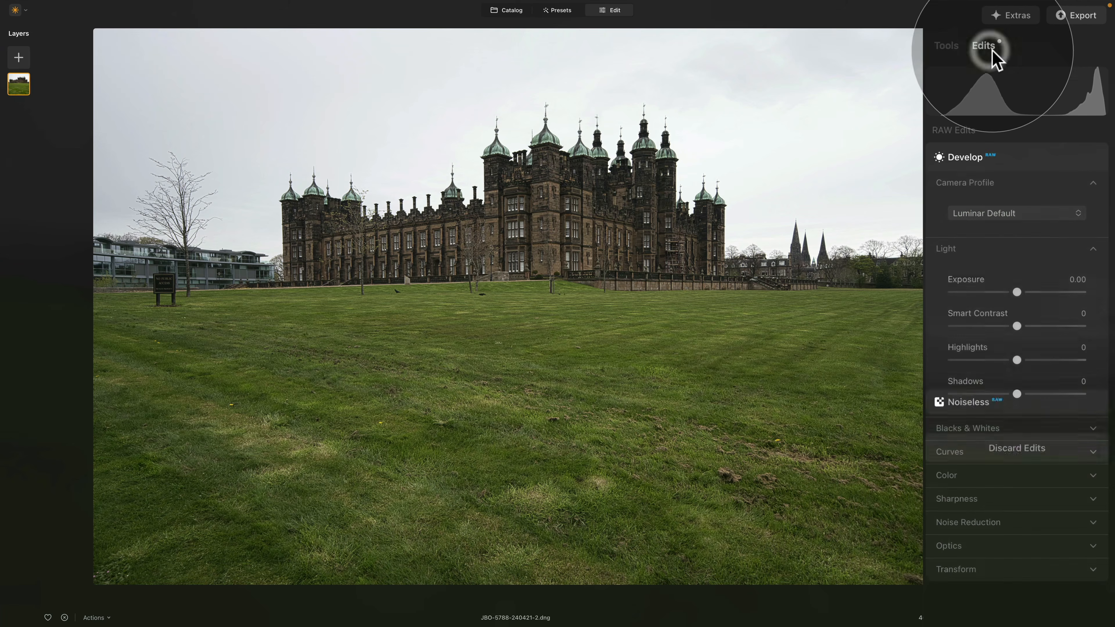
{"action": "left_click", "coordinate": [942, 47]}
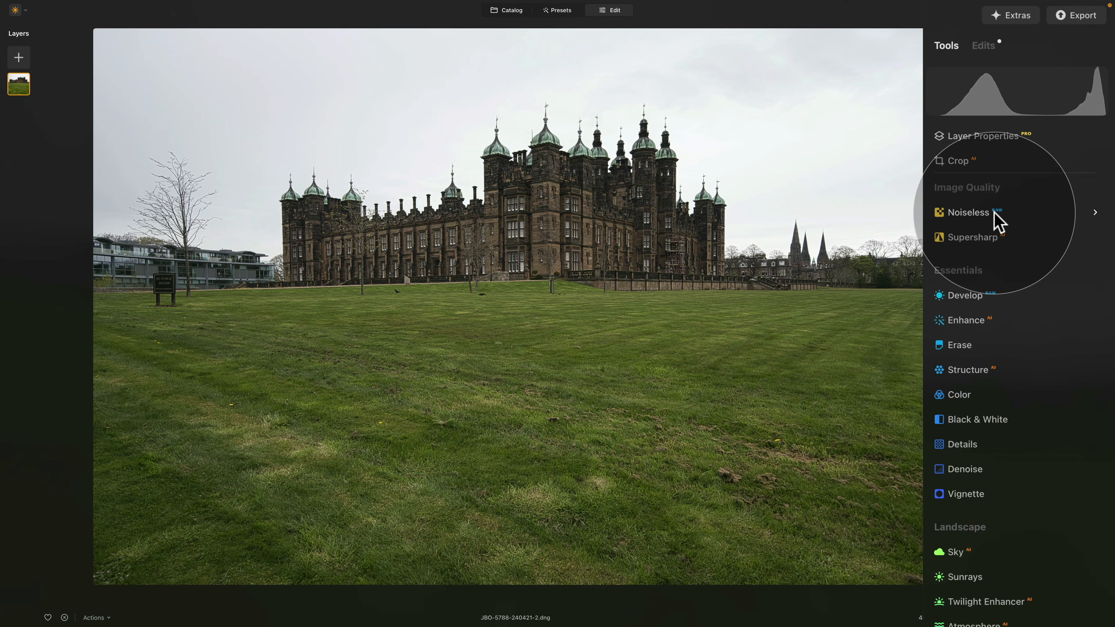
{"action": "left_click", "coordinate": [983, 46]}
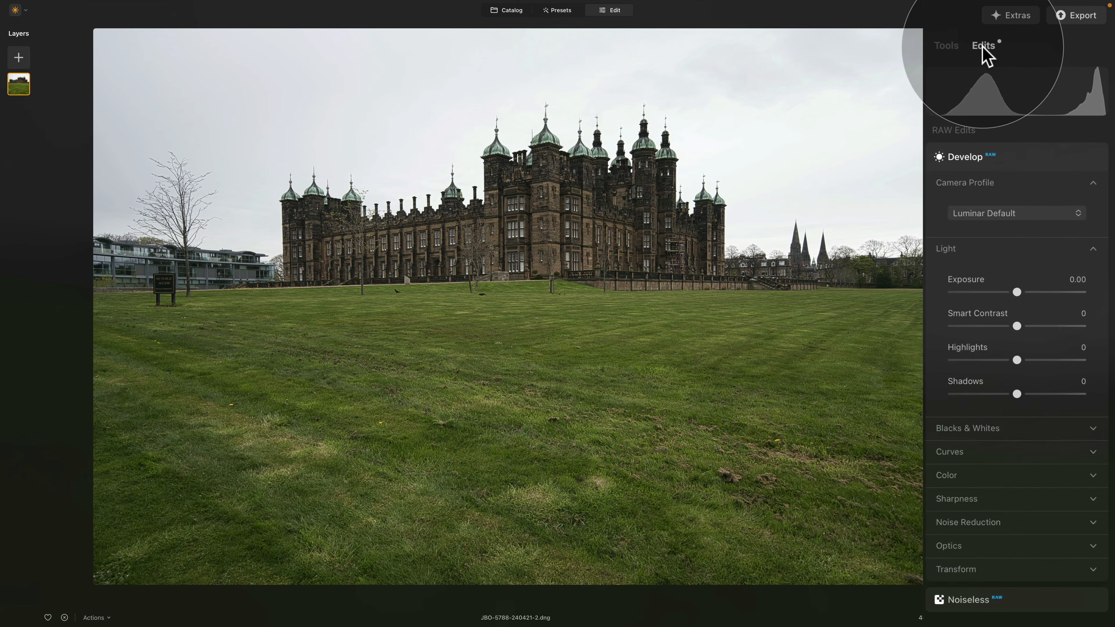
{"action": "left_click", "coordinate": [964, 156]}
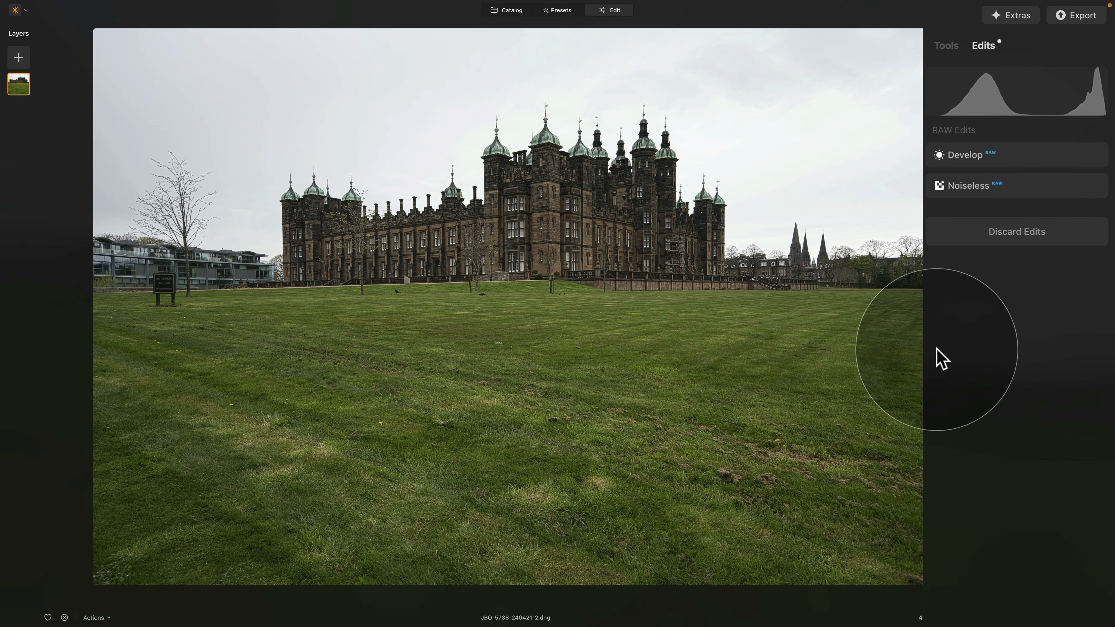
- Enable Auto Distortion Corrections, Auto Fix Chromatic Aberrations and Auto Defringe in the Develop tool's Optics settings
{"action": "left_click", "coordinate": [948, 47]}
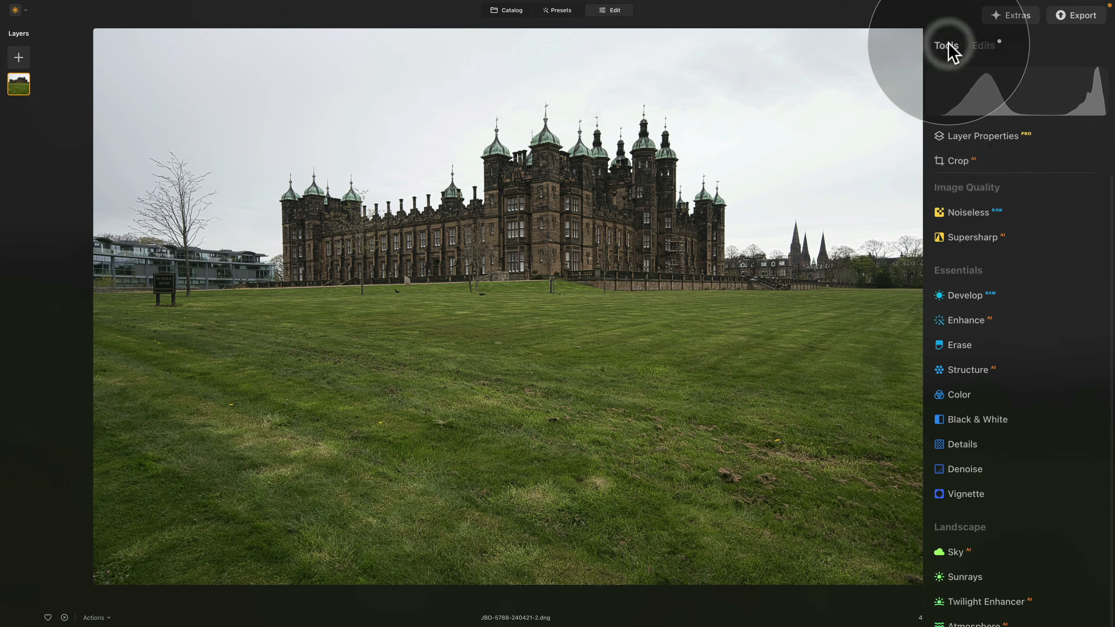
{"action": "left_click", "coordinate": [961, 294]}
{"action": "left_click", "coordinate": [968, 436]}
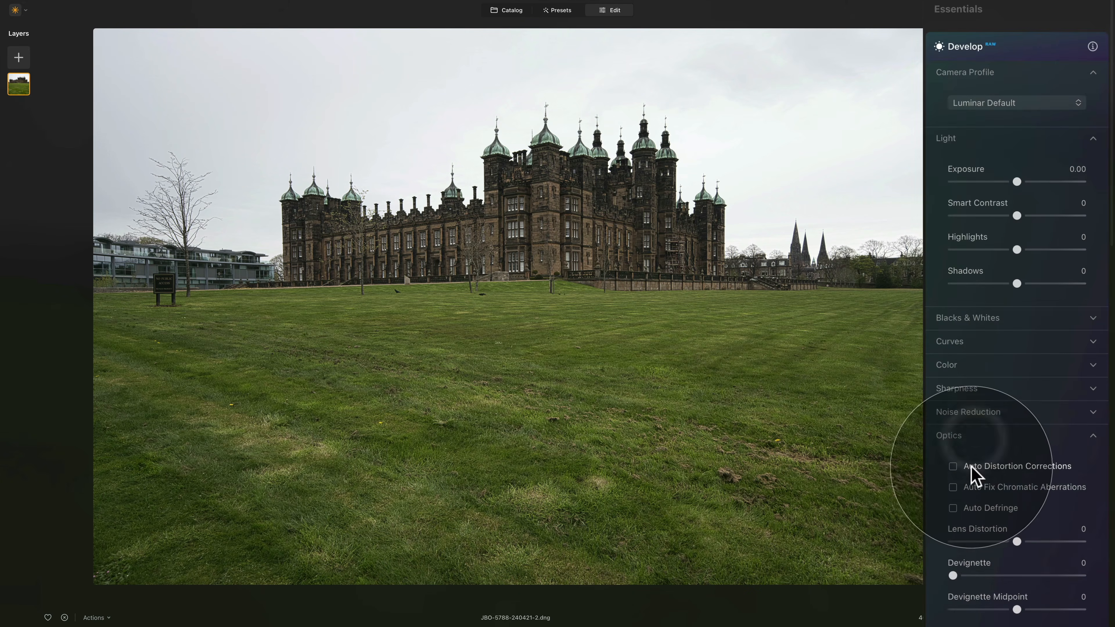
{"action": "left_click", "coordinate": [971, 466]}
{"action": "left_click", "coordinate": [969, 488]}
{"action": "left_click", "coordinate": [966, 507]}
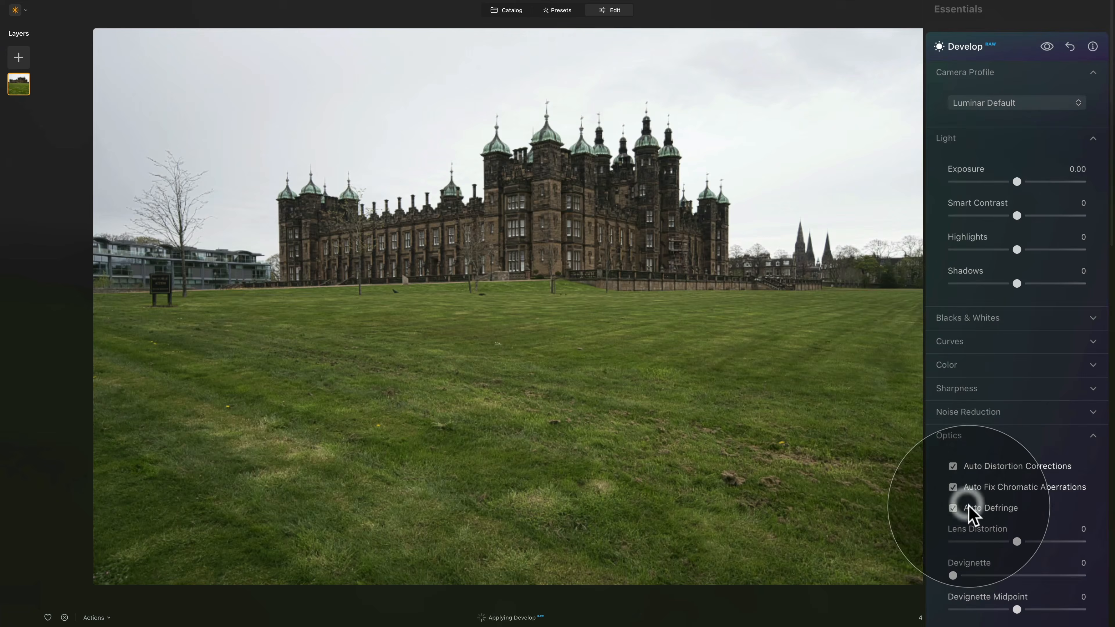
- Apply the automatic perspective correction in Develop's Transform settings, collapsing the Optics and Transform sections
{"action": "left_click", "coordinate": [966, 440]}
{"action": "left_click", "coordinate": [960, 459]}
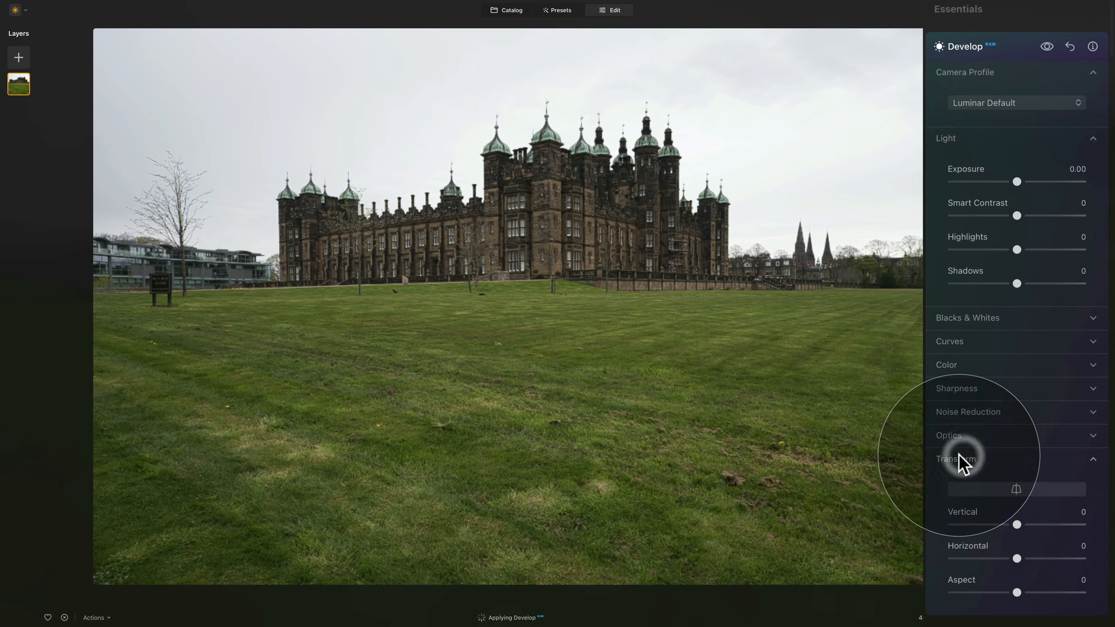
{"action": "left_click", "coordinate": [990, 489]}
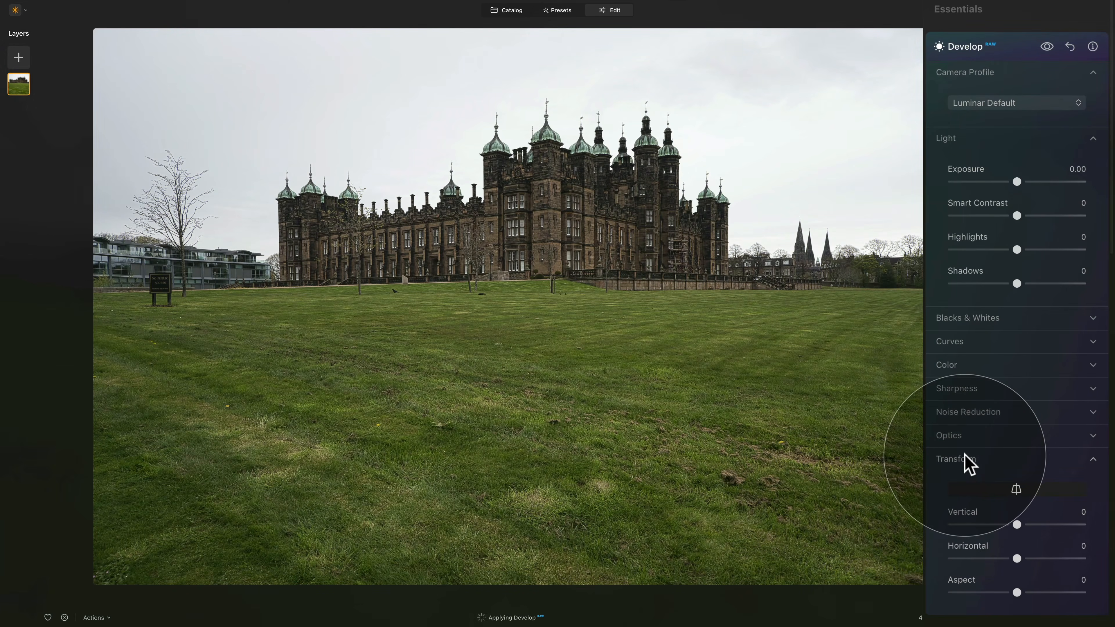
{"action": "left_click", "coordinate": [965, 461]}
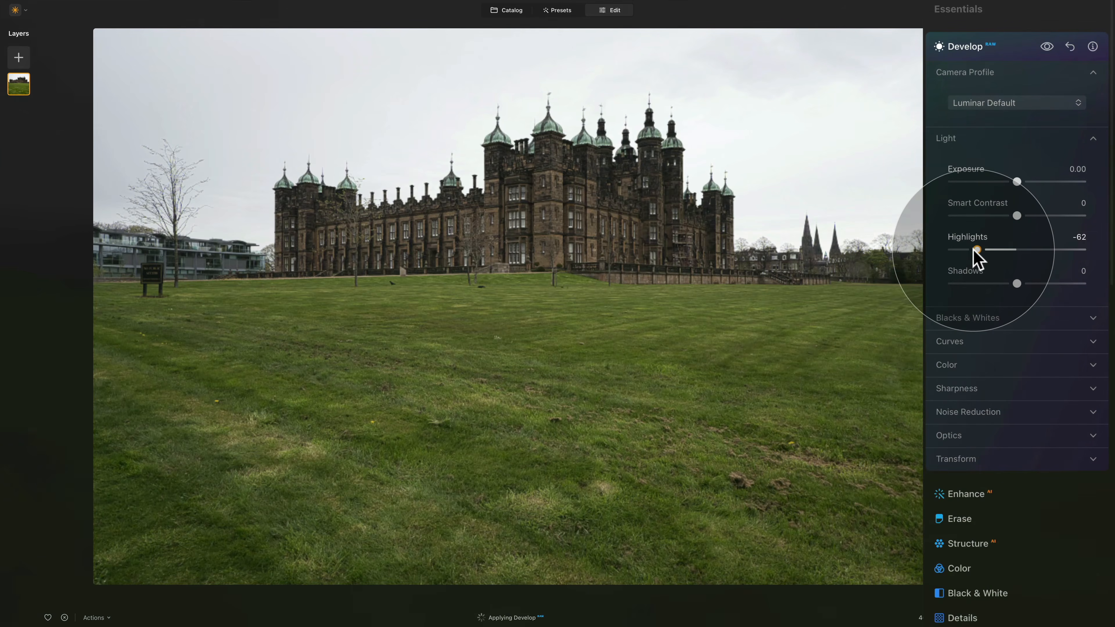
- Set the RAW photo's Highlights to -75 and Shadows to 40 in Develop
{"action": "left_click_drag", "start_coordinate": [973, 248], "coordinate": [968, 249]}
{"action": "left_click", "coordinate": [1043, 284]}
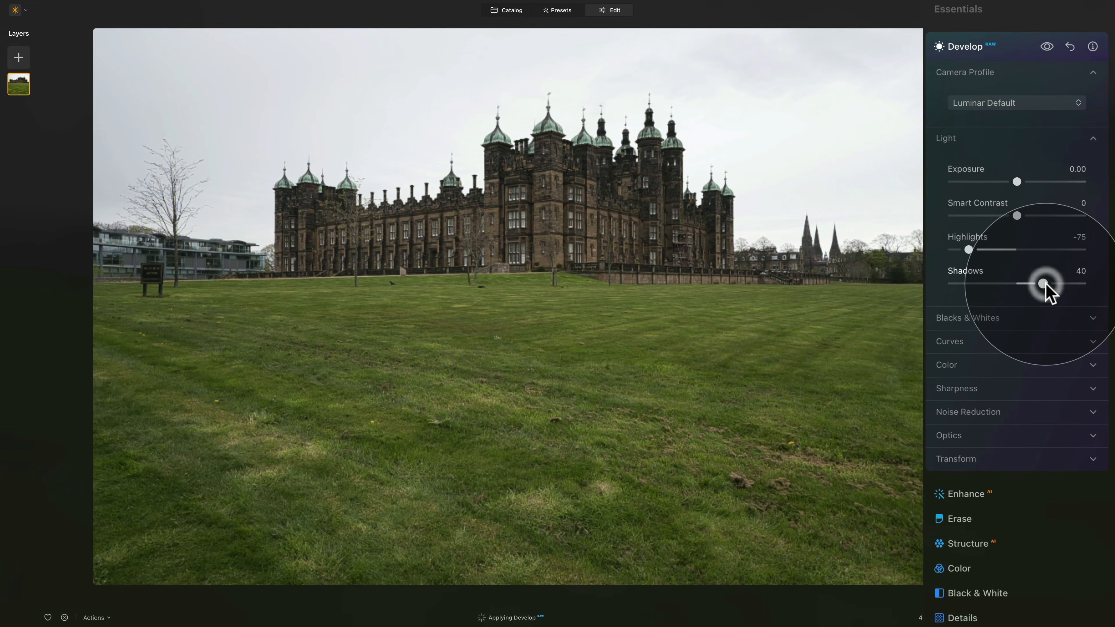
- Set Blacks to -32 and Whites to 27 in Develop, and collapse the Blacks & Whites section
{"action": "left_click", "coordinate": [1005, 322]}
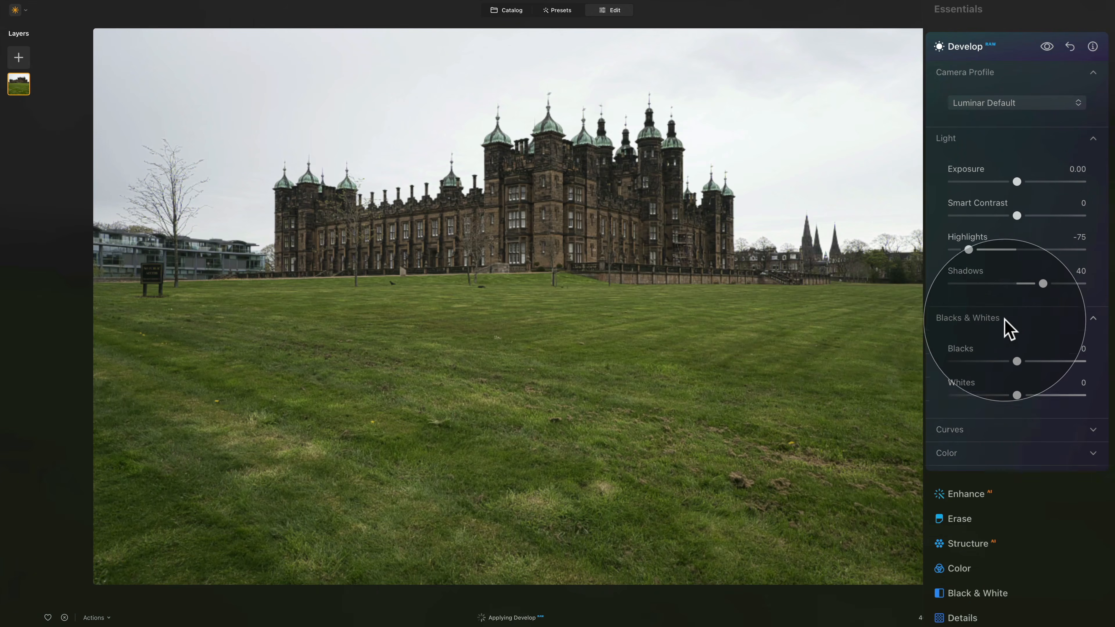
{"action": "left_click", "coordinate": [994, 360]}
{"action": "left_click", "coordinate": [1034, 394]}
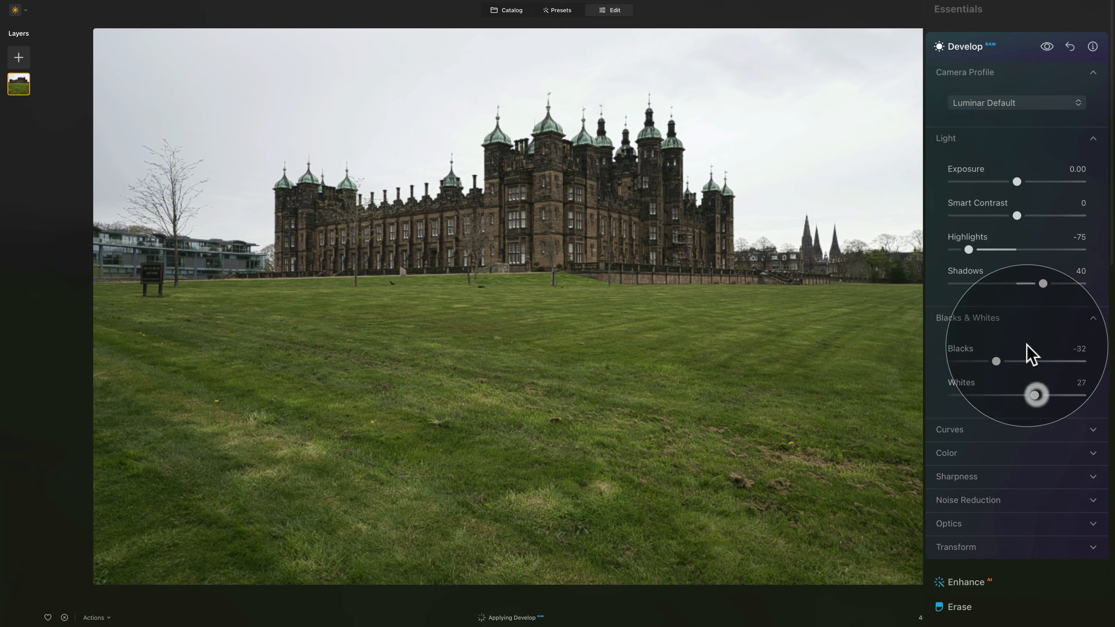
{"action": "left_click", "coordinate": [1005, 323]}
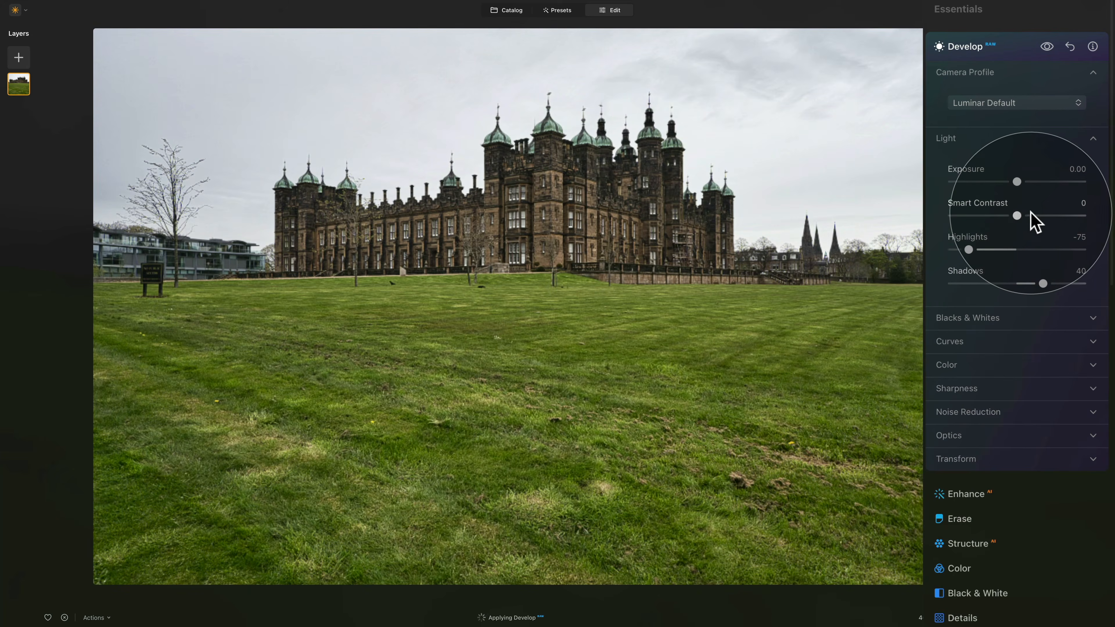
- Set Smart Contrast to 18, and collapse Develop's Light and Camera Profile sections
{"action": "left_click", "coordinate": [1028, 215]}
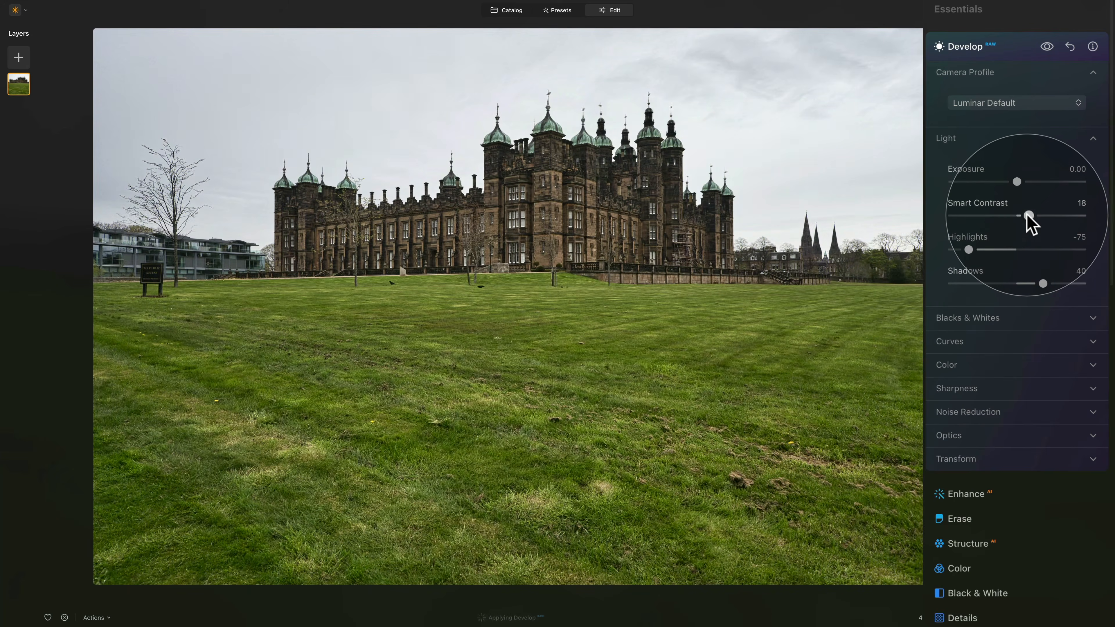
{"action": "left_click", "coordinate": [972, 138]}
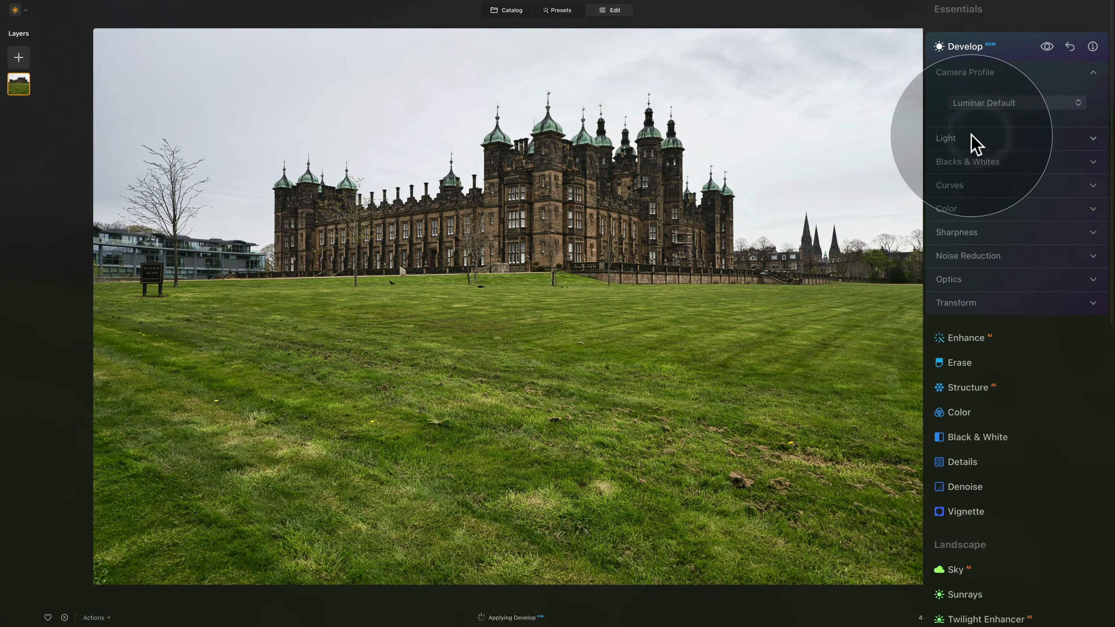
{"action": "left_click", "coordinate": [974, 85]}
{"action": "scroll", "coordinate": [975, 179], "scroll_direction": "up", "scroll_amount": 6}
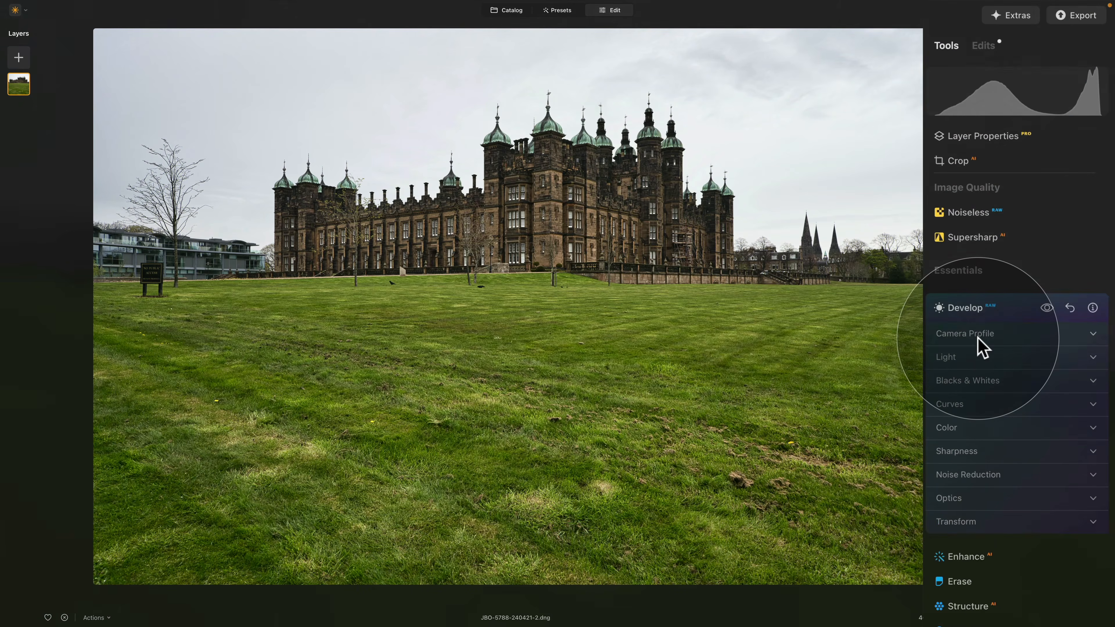
- Close Develop and apply the Dramatic tool to the RAW photo with an Amount of 38
{"action": "left_click", "coordinate": [968, 313]}
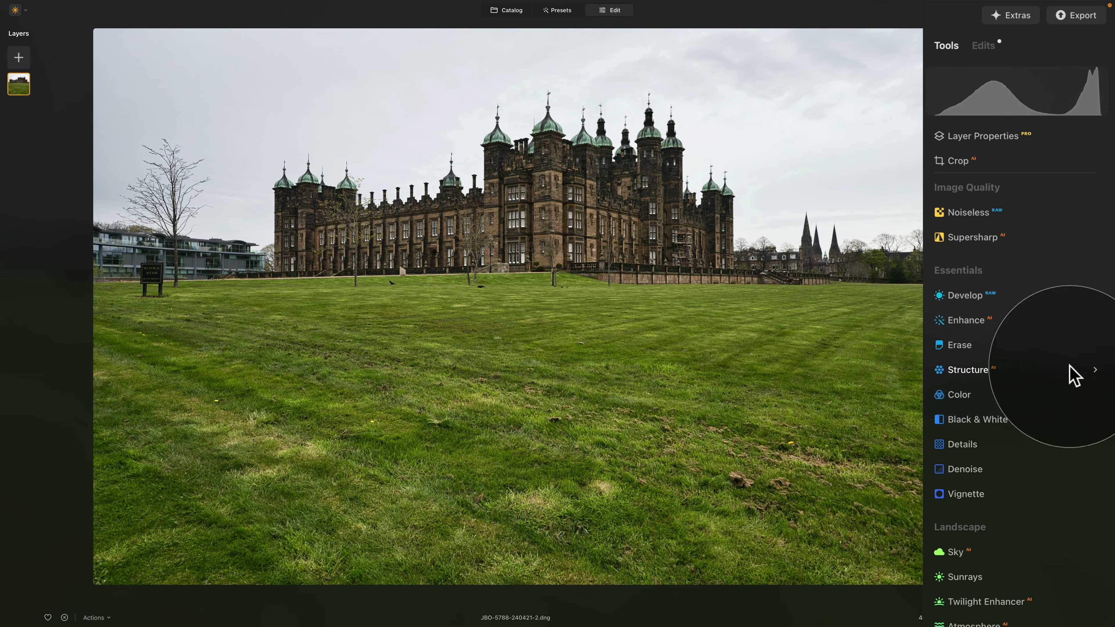
{"action": "scroll", "coordinate": [1007, 367], "scroll_direction": "down", "scroll_amount": 5}
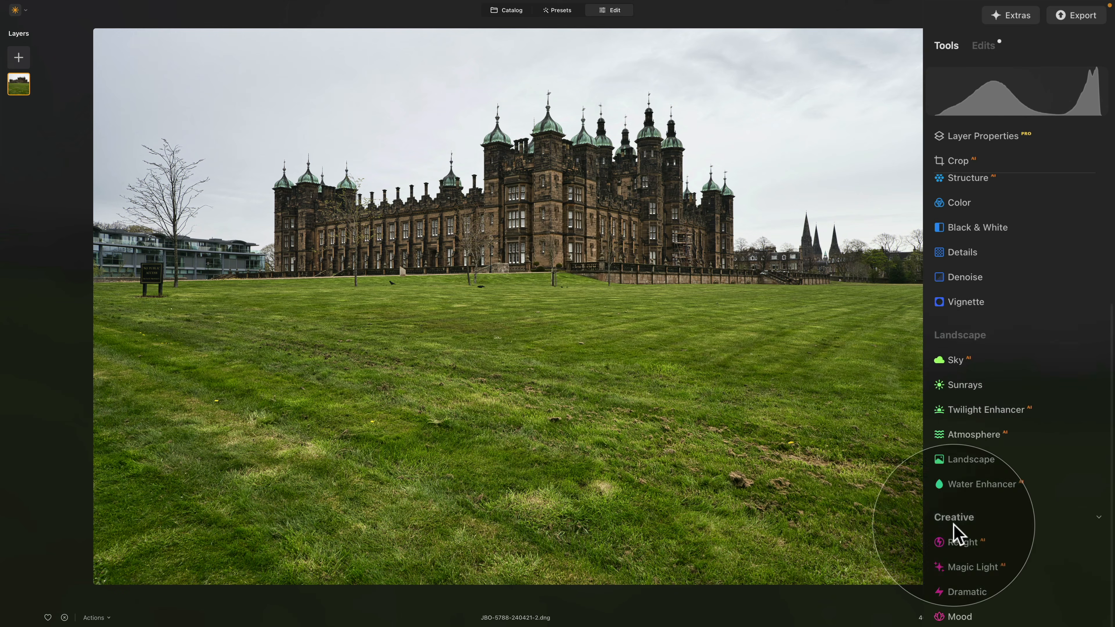
{"action": "scroll", "coordinate": [958, 395], "scroll_direction": "down", "scroll_amount": 8}
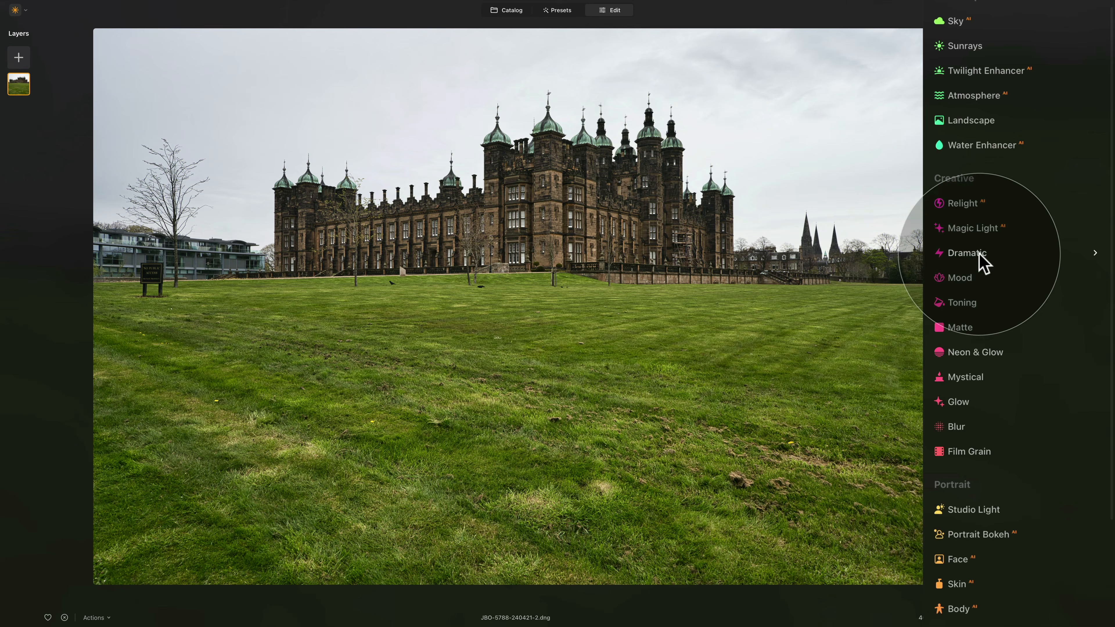
{"action": "left_click", "coordinate": [979, 258]}
{"action": "scroll", "coordinate": [999, 128], "scroll_direction": "down", "scroll_amount": 1}
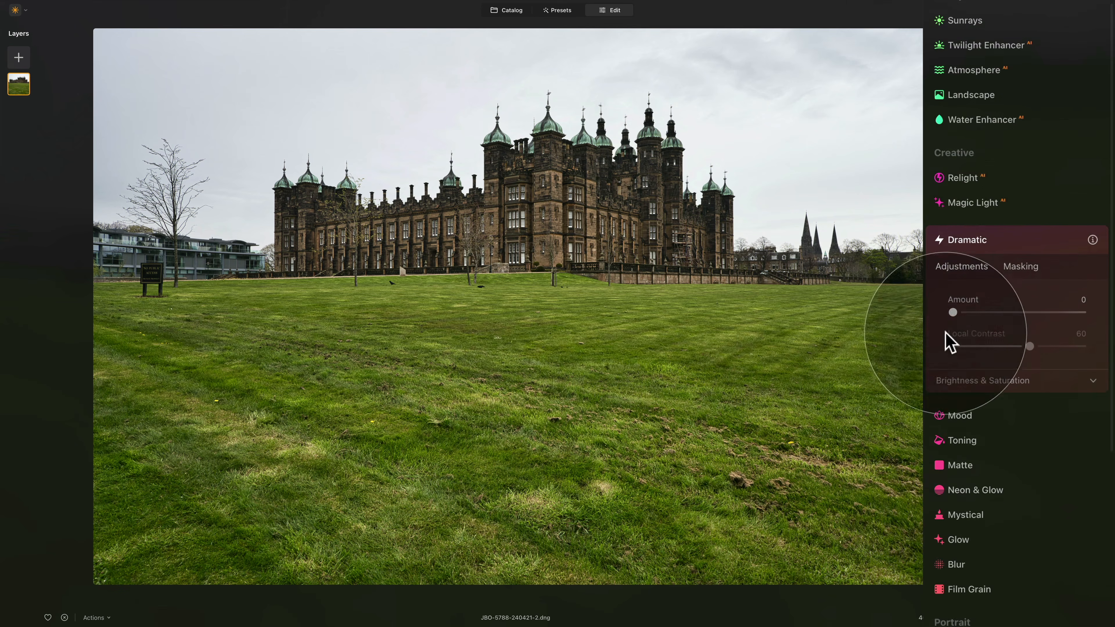
{"action": "left_click_drag", "start_coordinate": [957, 313], "coordinate": [1007, 312]}
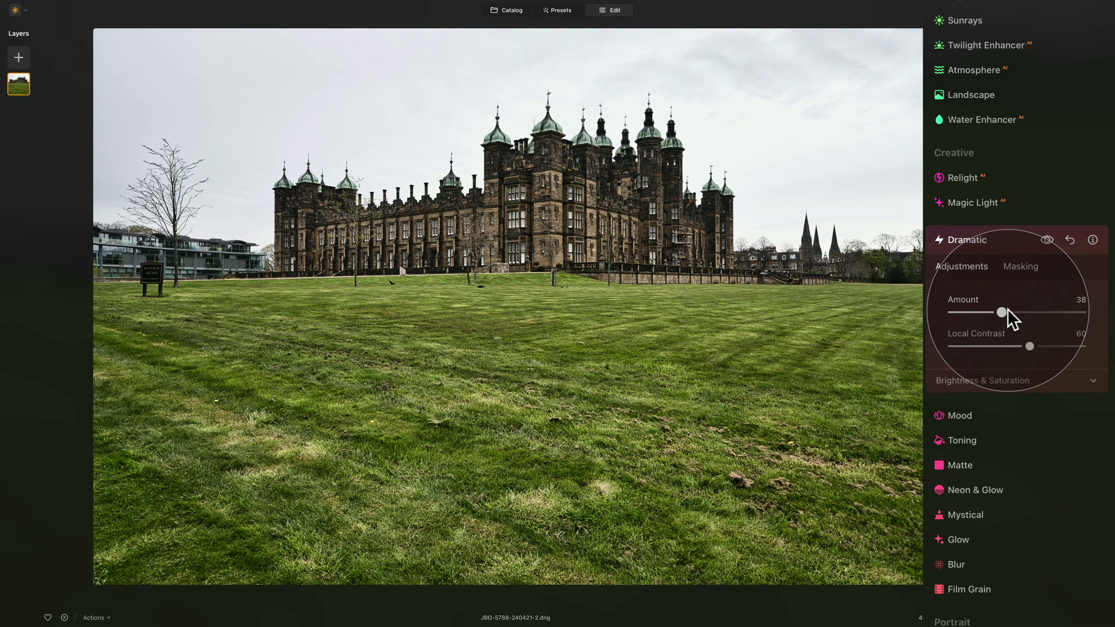
- Reopen Develop from the photo's applied RAW edits and set the white balance Temperature to 4874, collapsing the Color section
{"action": "scroll", "coordinate": [1007, 311], "scroll_direction": "up", "scroll_amount": 10}
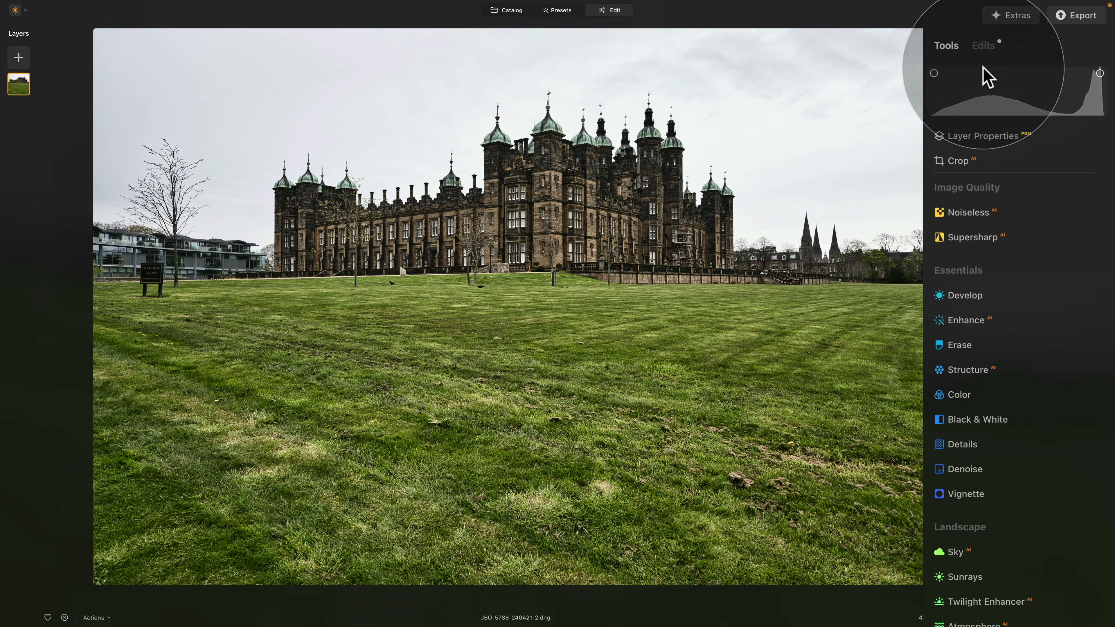
{"action": "left_click", "coordinate": [985, 47]}
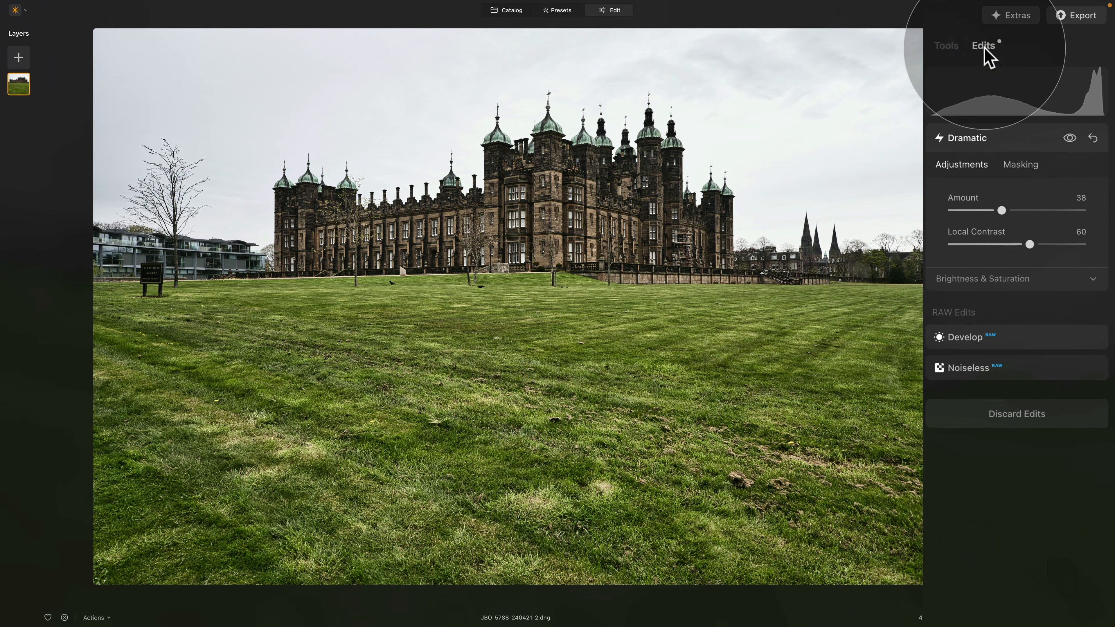
{"action": "left_click", "coordinate": [991, 339]}
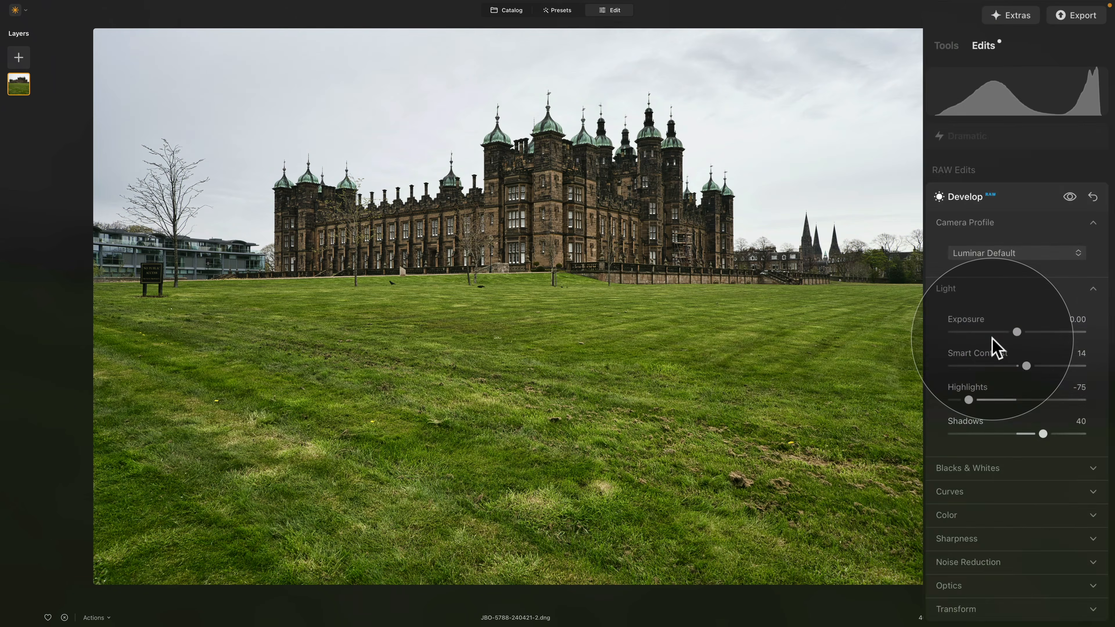
{"action": "scroll", "coordinate": [1009, 408], "scroll_direction": "down", "scroll_amount": 2}
{"action": "scroll", "coordinate": [1017, 432], "scroll_direction": "down", "scroll_amount": 2}
{"action": "left_click", "coordinate": [985, 365]}
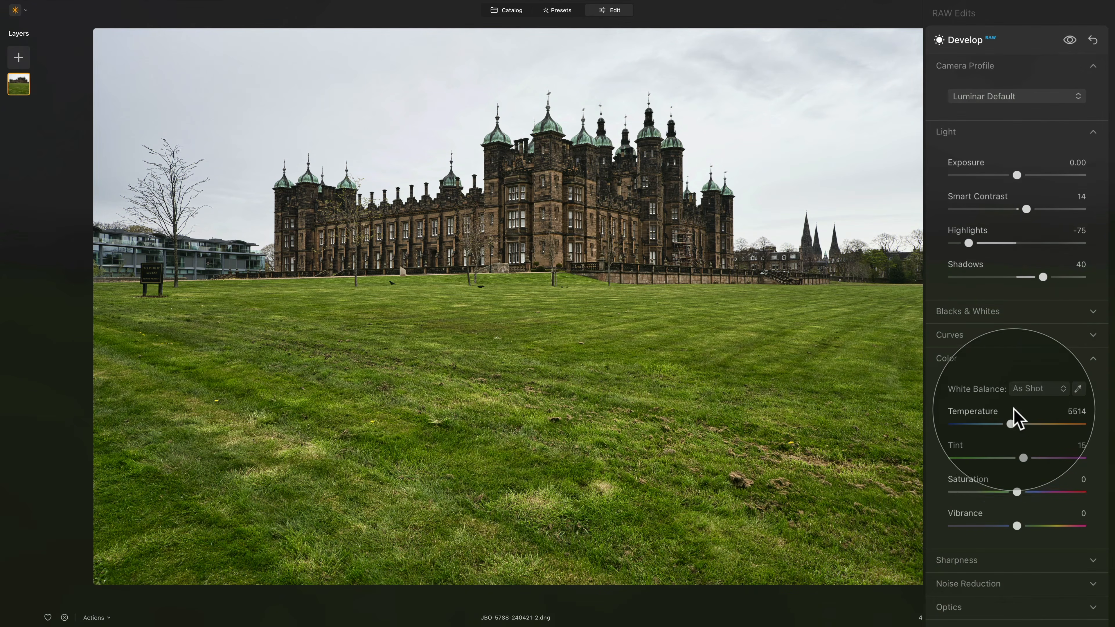
{"action": "left_click_drag", "start_coordinate": [1009, 425], "coordinate": [1023, 456]}
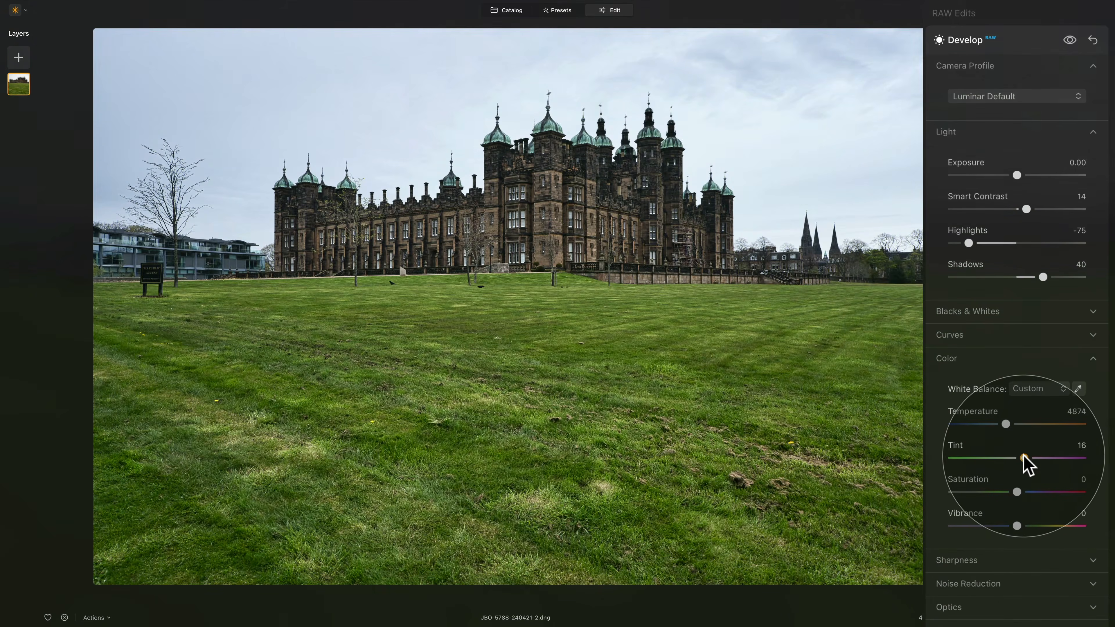
{"action": "left_click", "coordinate": [988, 362]}
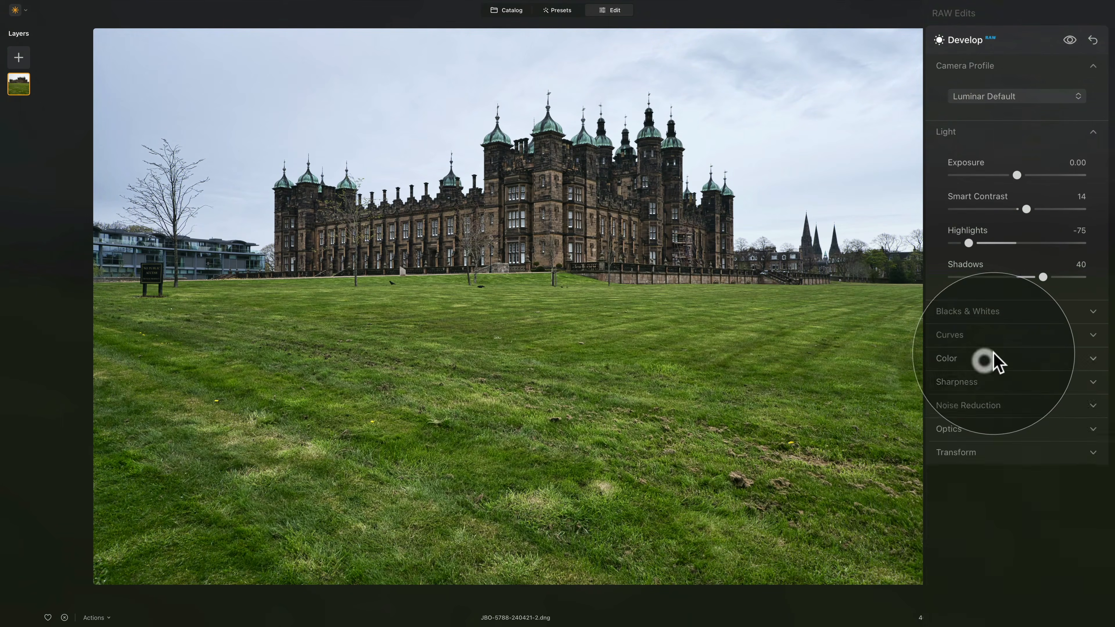
- Set Develop's Sharpen to 90 and its sharpness Masking to 70, and collapse the Sharpness section
{"action": "left_click", "coordinate": [976, 384]}
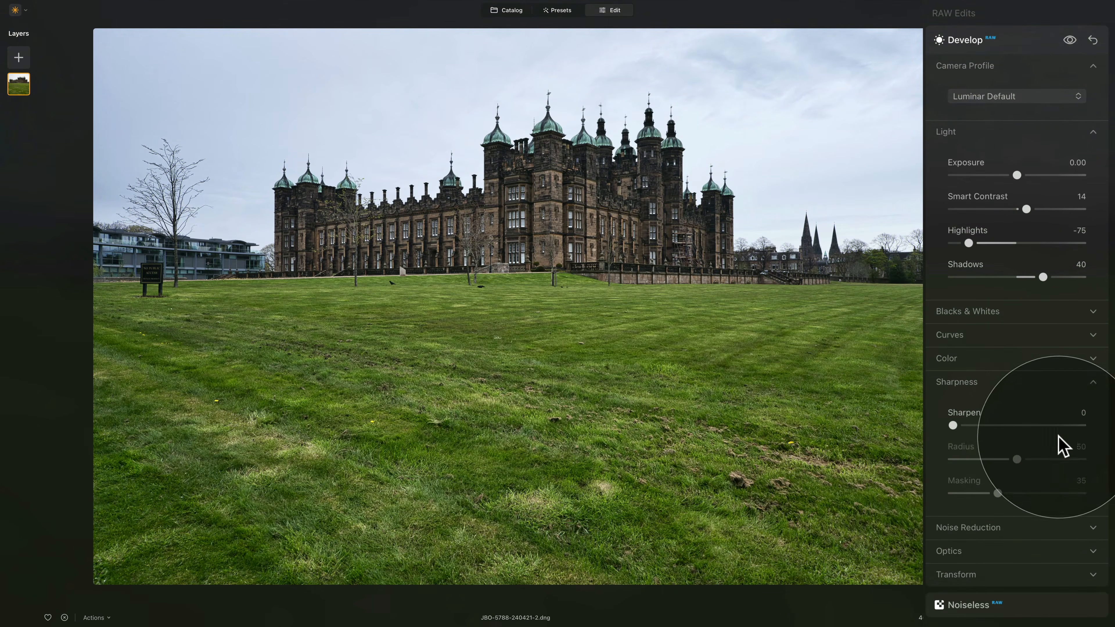
{"action": "left_click", "coordinate": [1064, 425]}
{"action": "left_click_drag", "start_coordinate": [1070, 424], "coordinate": [1072, 425]}
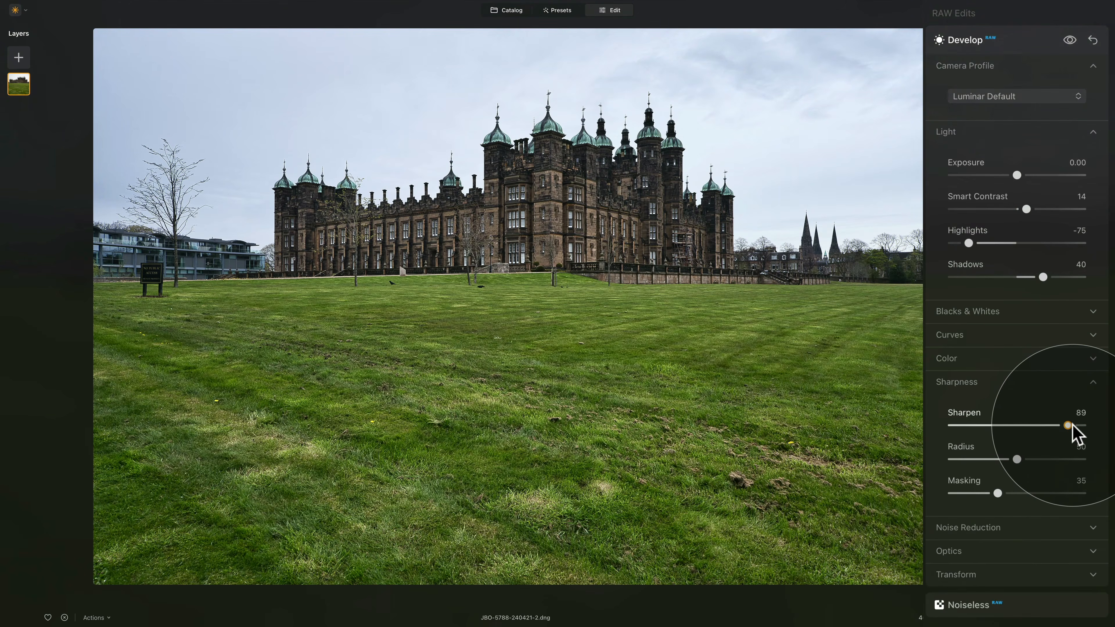
{"action": "left_click_drag", "start_coordinate": [1048, 493], "coordinate": [1043, 492]}
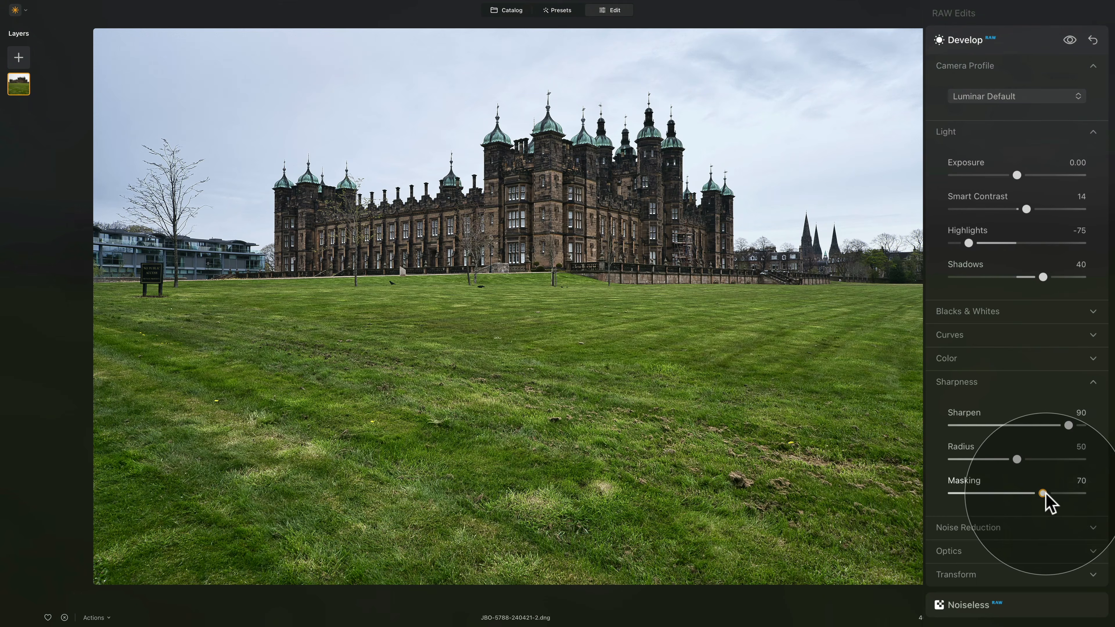
{"action": "left_click", "coordinate": [996, 384]}
- Set Develop's Noise Reduction Luminosity to 10, and close the section and the Develop tool
{"action": "left_click", "coordinate": [986, 413]}
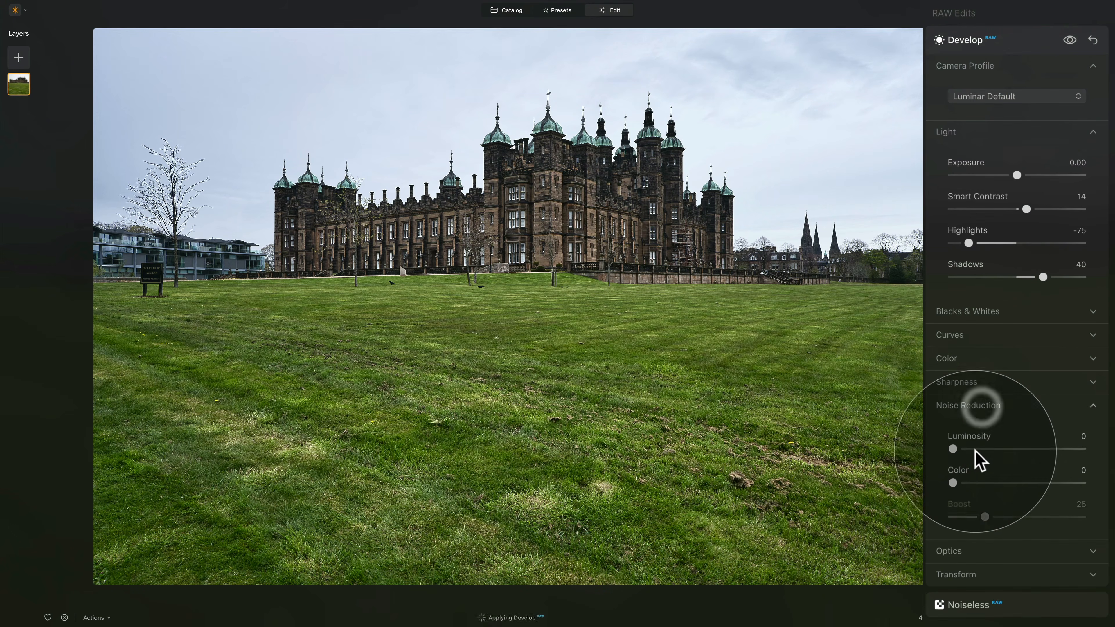
{"action": "left_click", "coordinate": [969, 453]}
{"action": "left_click_drag", "start_coordinate": [969, 449], "coordinate": [961, 452]}
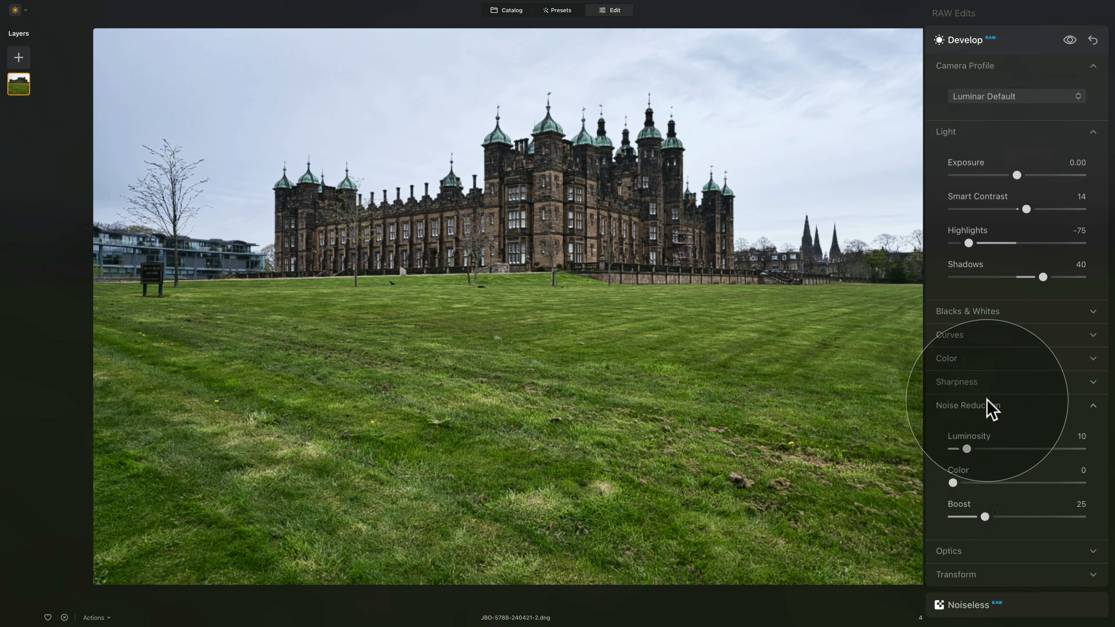
{"action": "left_click", "coordinate": [988, 409]}
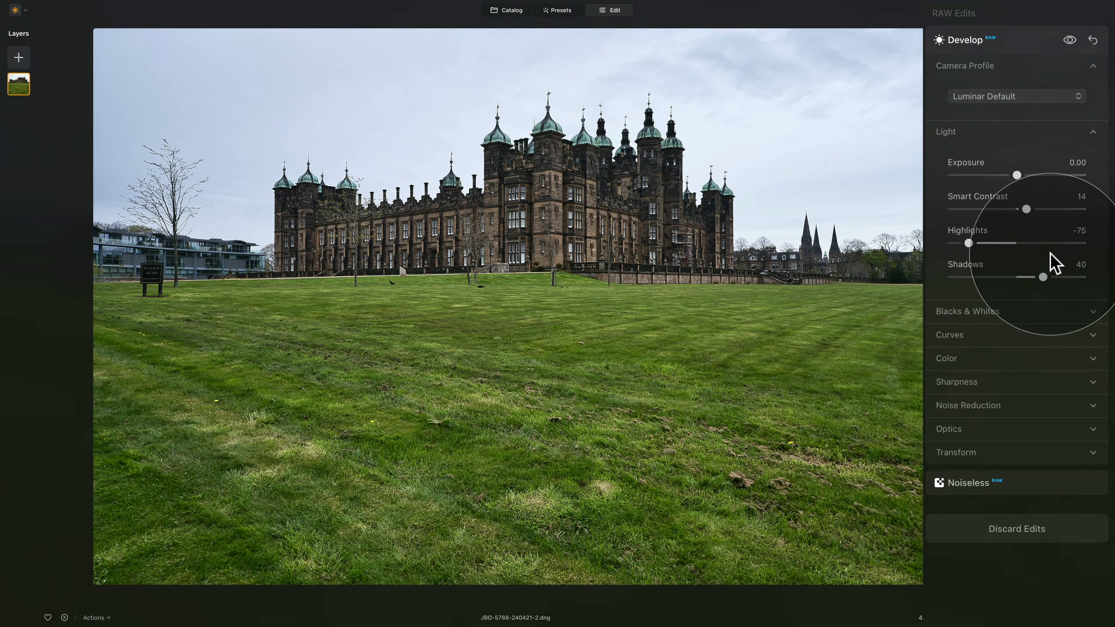
{"action": "left_click", "coordinate": [990, 40]}
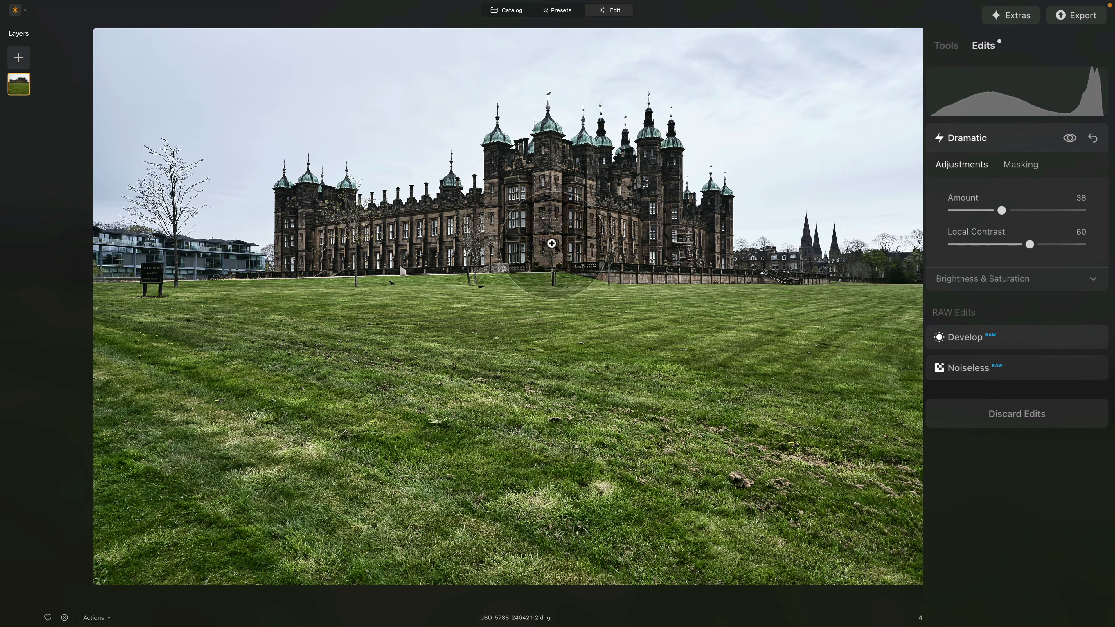
- Add the orange sun glow from My Images as a new layer above the castle photo
{"action": "left_click", "coordinate": [23, 86]}
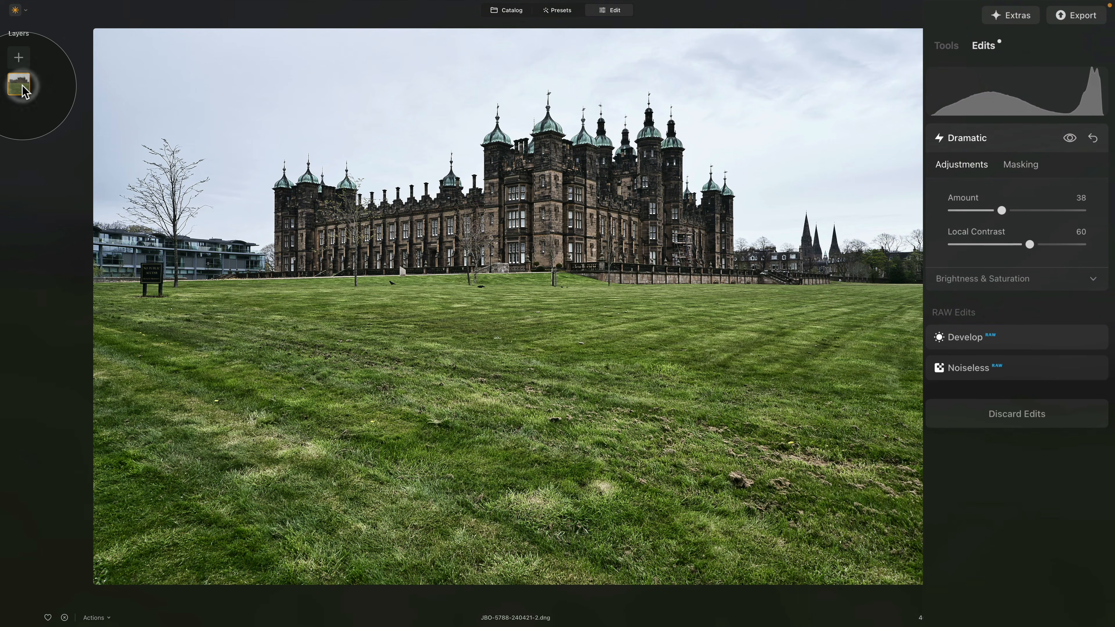
{"action": "left_click", "coordinate": [19, 59]}
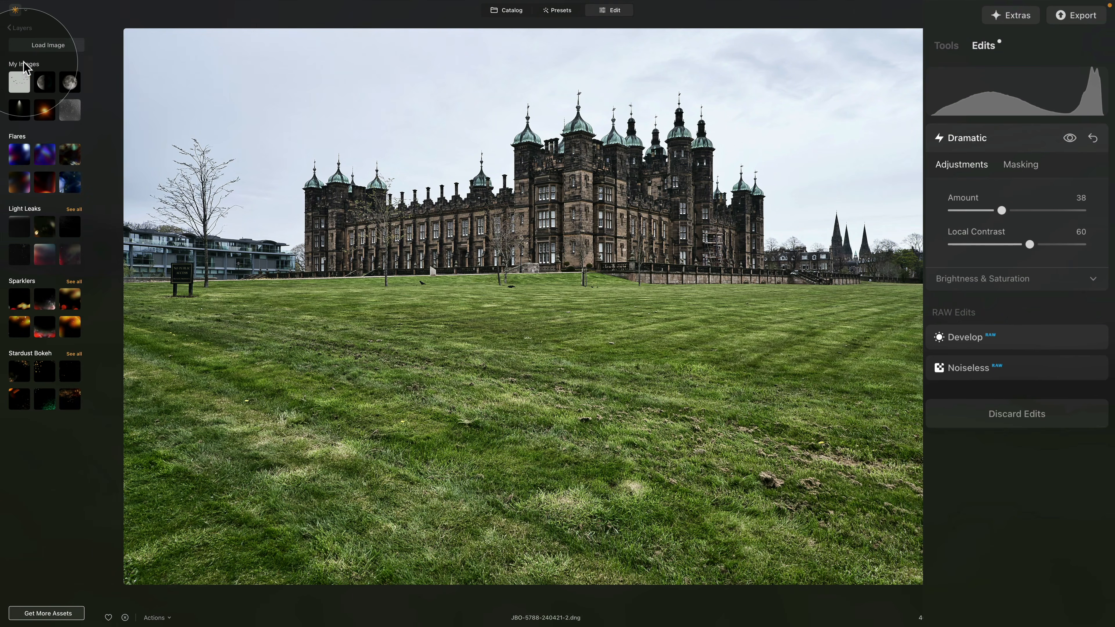
{"action": "left_click", "coordinate": [47, 113]}
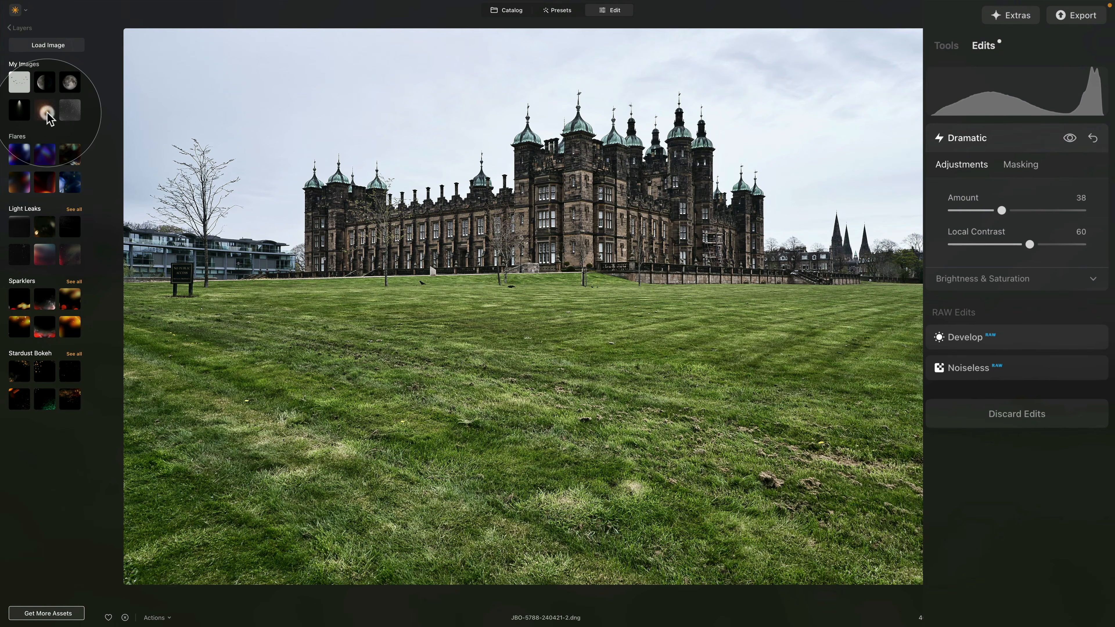
{"action": "left_click", "coordinate": [47, 113]}
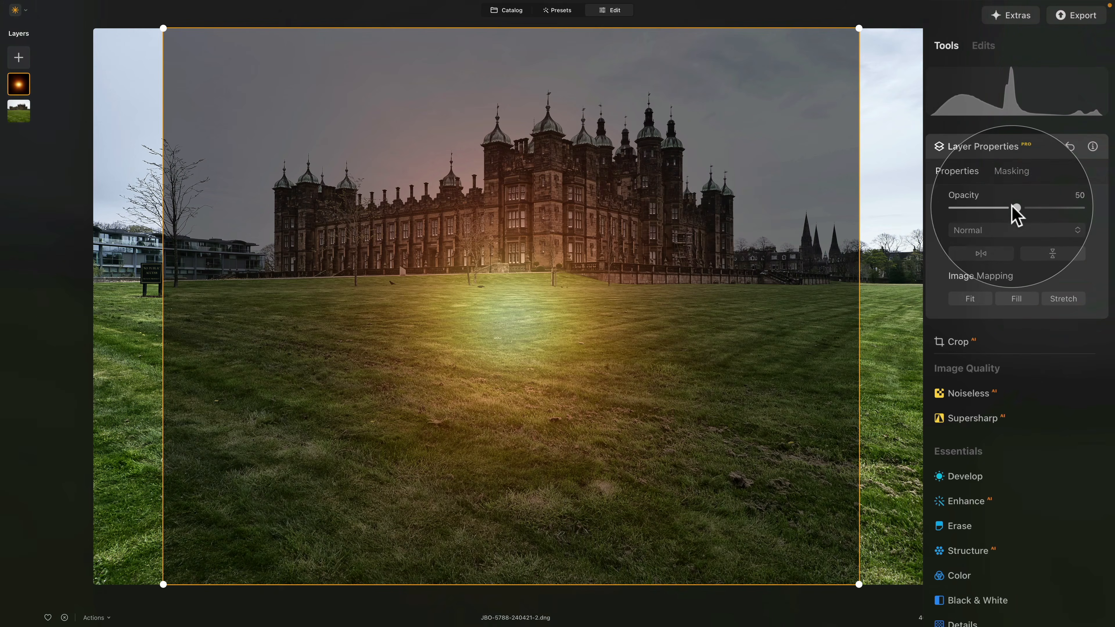
- Set the sun glow layer's Opacity to 100 and its blend mode to Screen
{"action": "left_click_drag", "start_coordinate": [1014, 210], "coordinate": [1107, 210]}
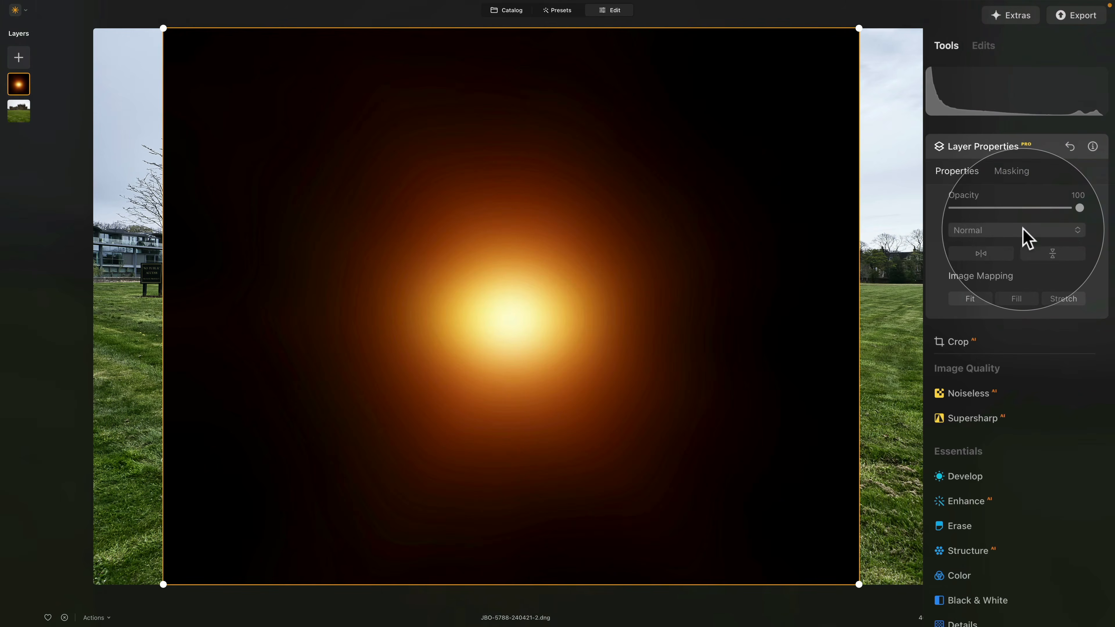
{"action": "left_click", "coordinate": [1026, 233]}
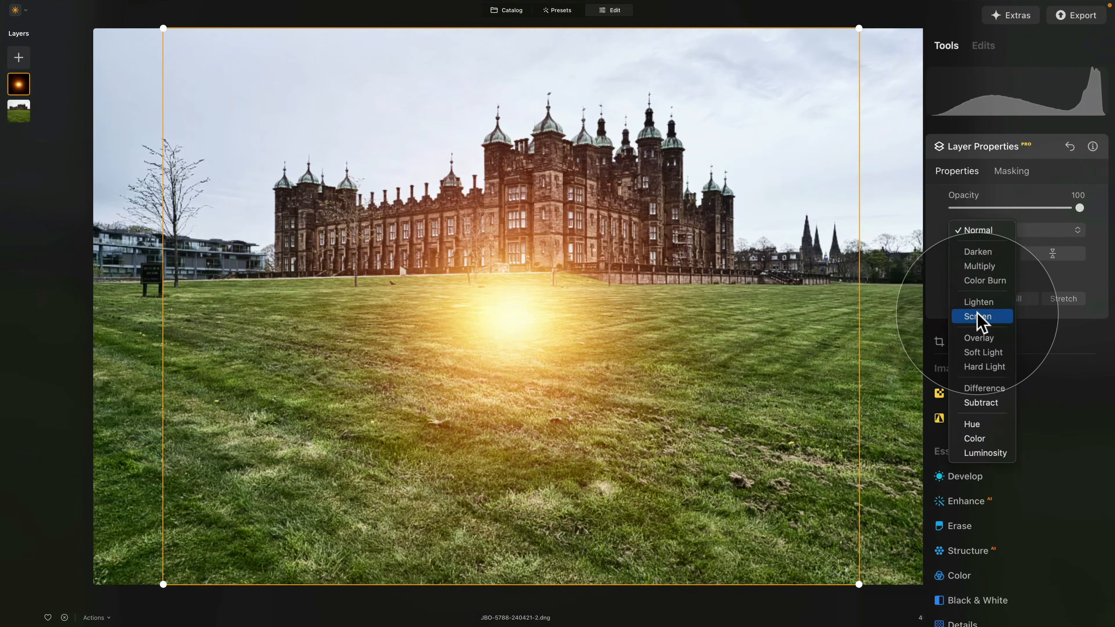
{"action": "left_click", "coordinate": [978, 317]}
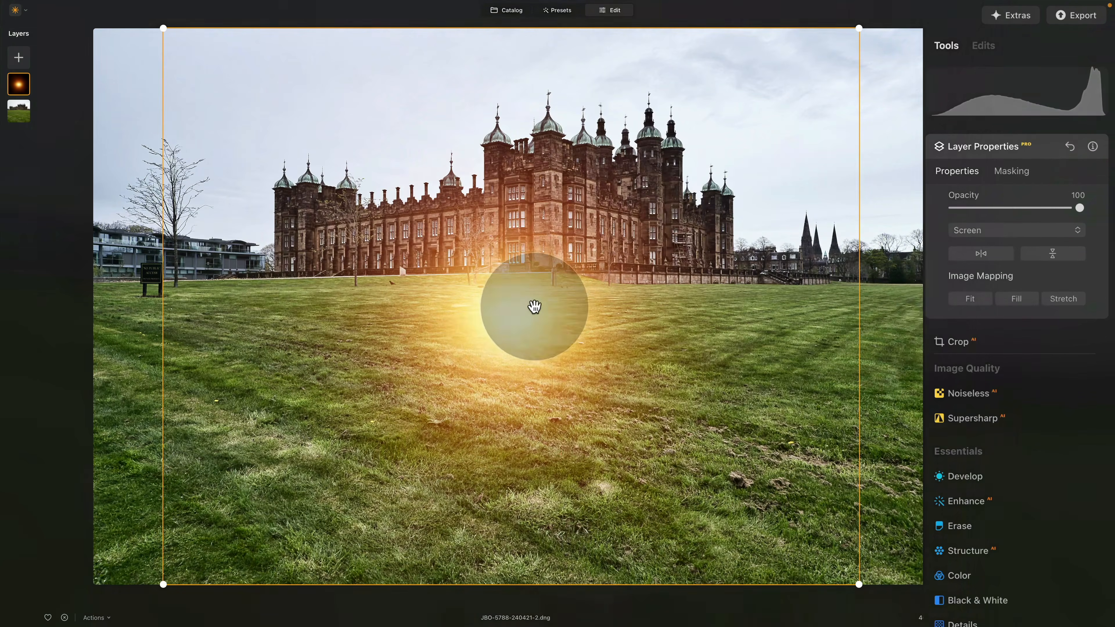
- Move and resize the sun glow so it sits low in the sky beside the distant church spires, and close Layer Properties
{"action": "left_click_drag", "start_coordinate": [532, 304], "coordinate": [653, 201]}
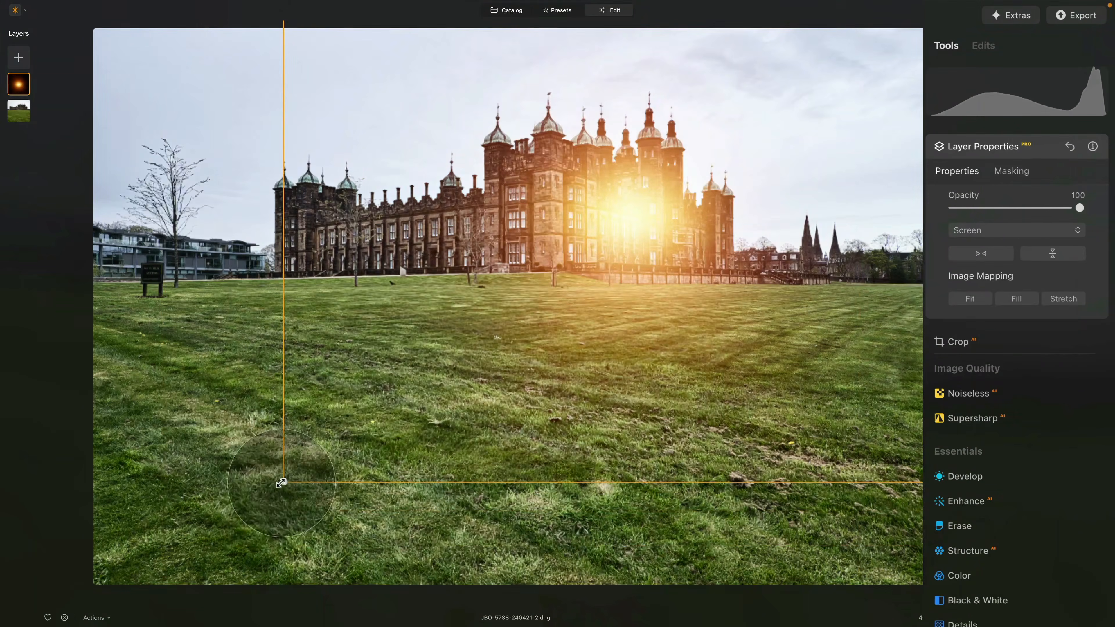
{"action": "left_click_drag", "start_coordinate": [339, 394], "coordinate": [363, 408]}
{"action": "left_click_drag", "start_coordinate": [672, 192], "coordinate": [834, 211]}
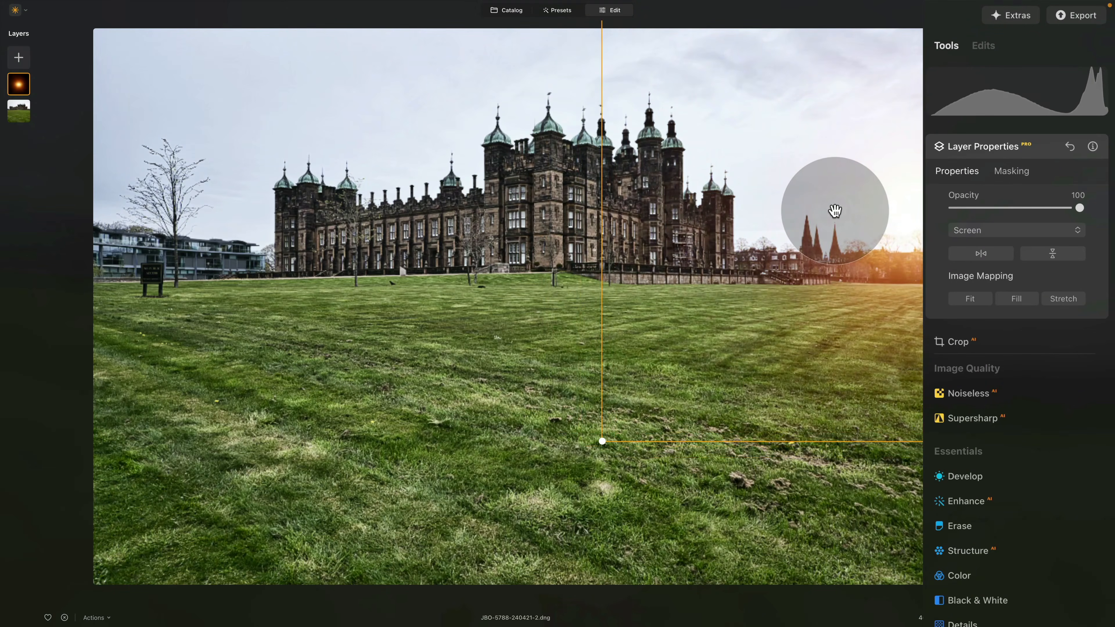
{"action": "left_click_drag", "start_coordinate": [601, 442], "coordinate": [543, 496]}
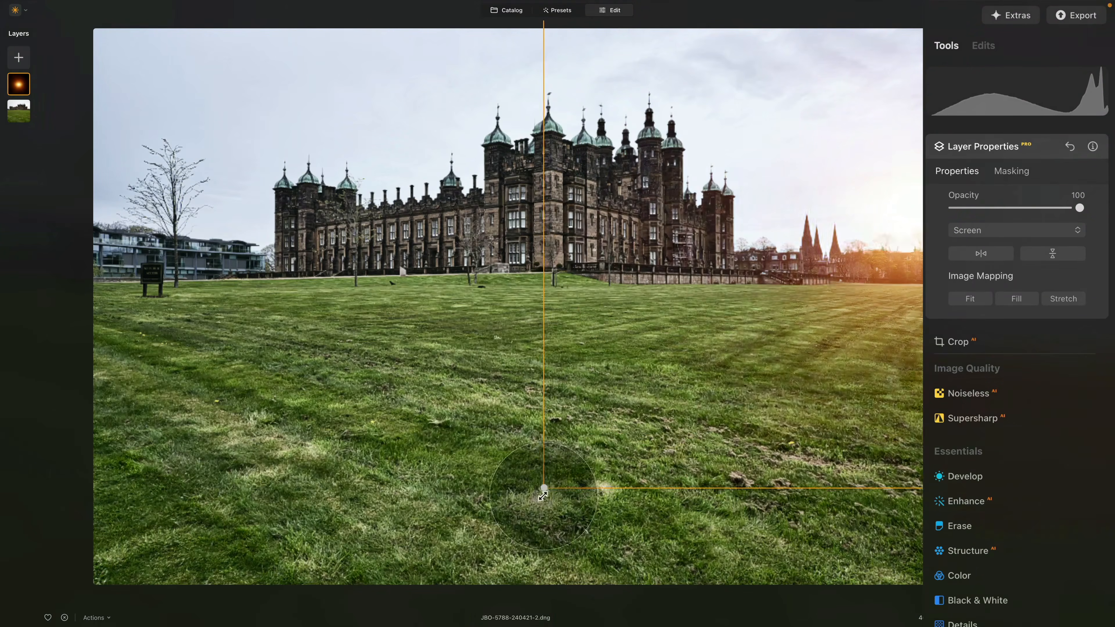
{"action": "left_click_drag", "start_coordinate": [876, 246], "coordinate": [878, 233]}
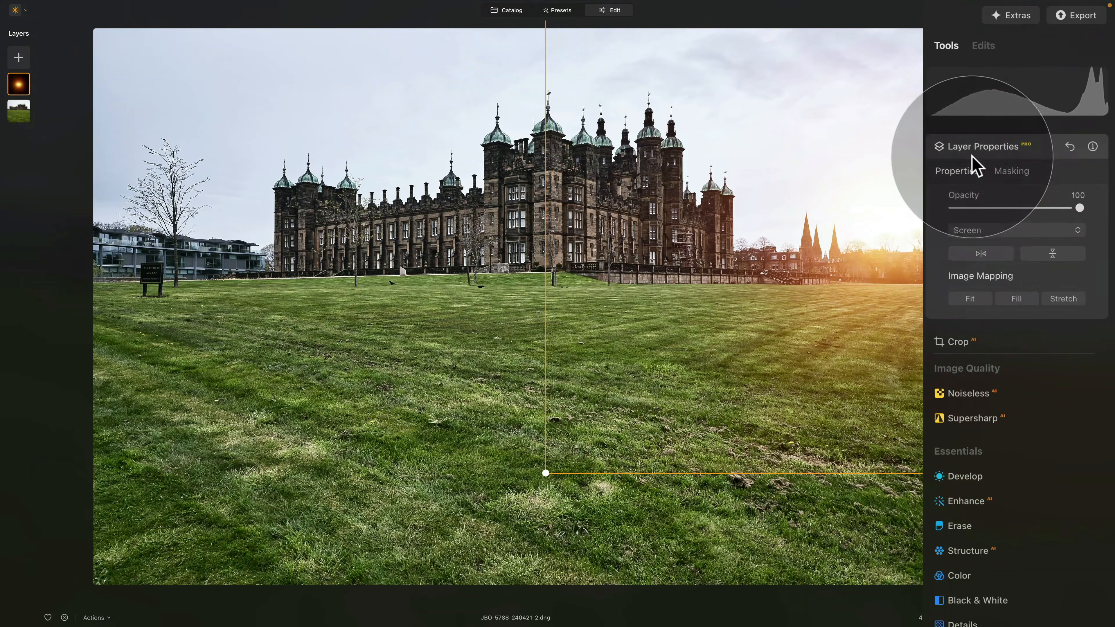
{"action": "left_click", "coordinate": [977, 148]}
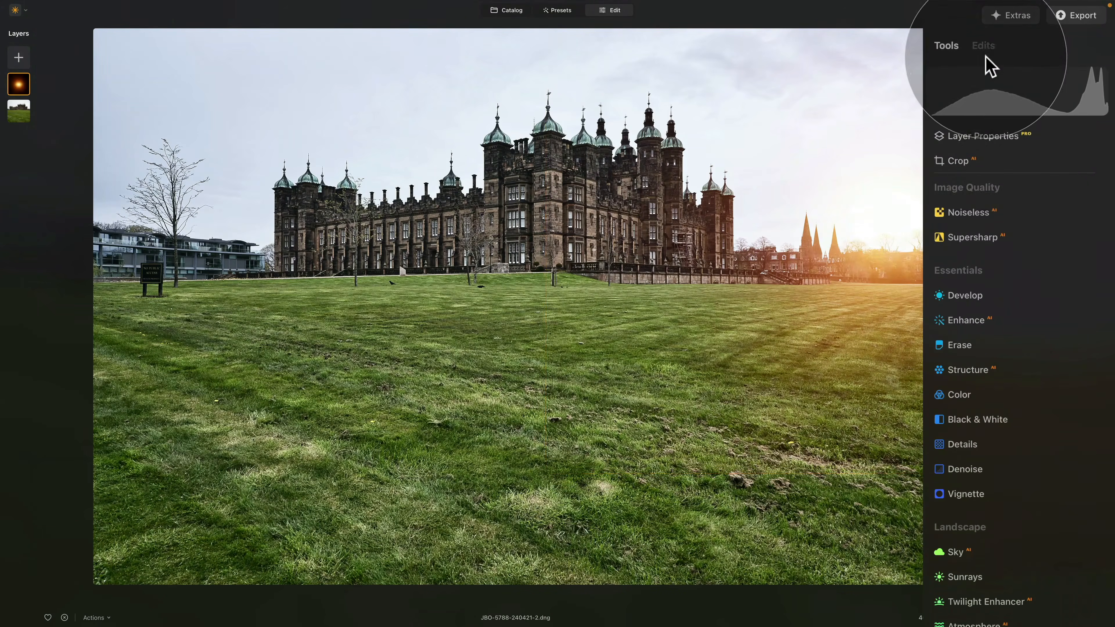
- Compare the applied edits of the sun glow layer with those of the castle photo layer, and reselect the glow layer
{"action": "left_click", "coordinate": [985, 43]}
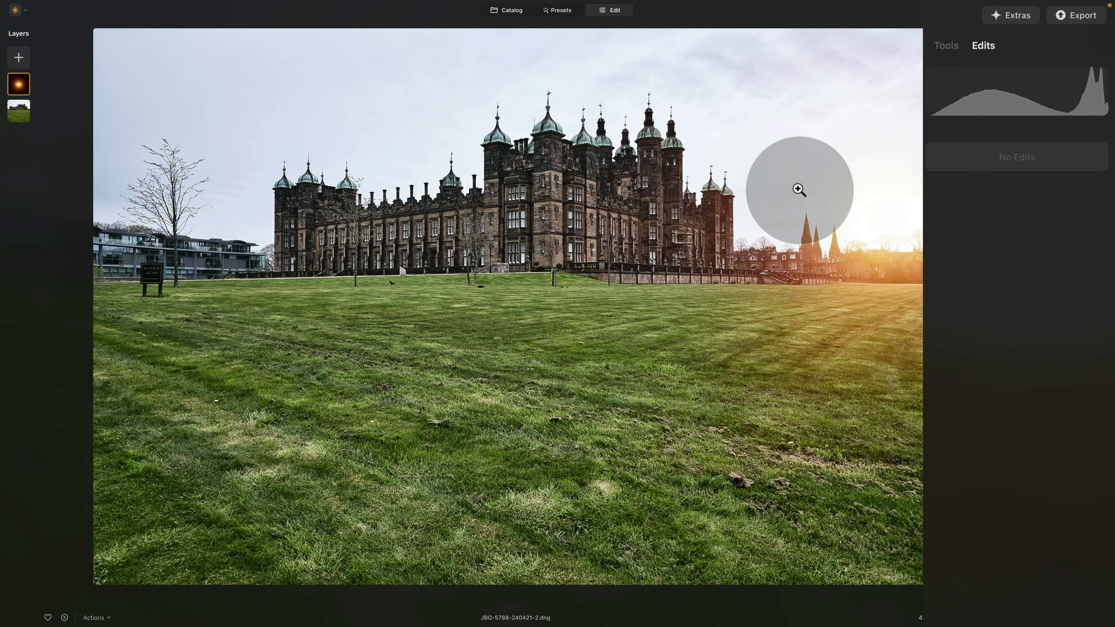
{"action": "left_click", "coordinate": [13, 115]}
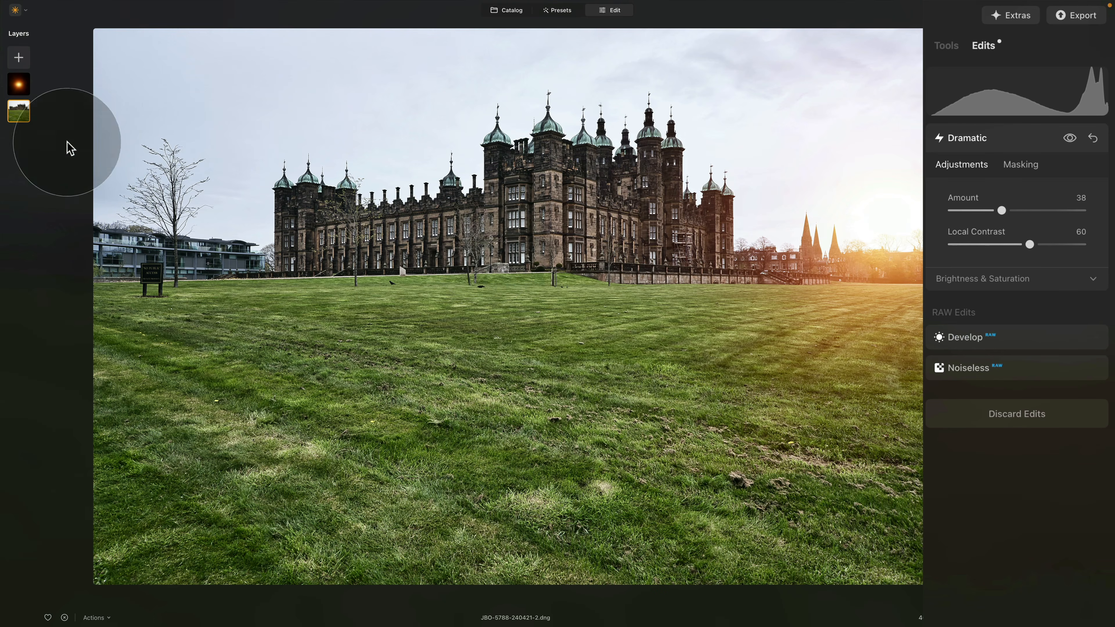
{"action": "left_click", "coordinate": [18, 84]}
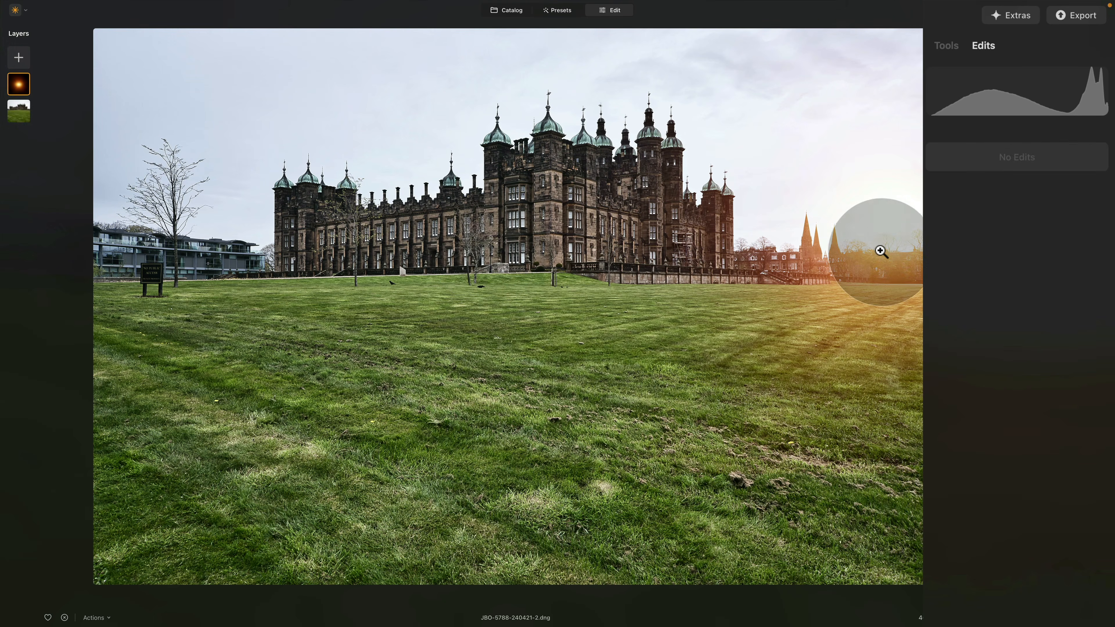
- Set the sun glow layer's Hue Shift to 8 in the Color tool's HSL settings, and close the tool
{"action": "left_click", "coordinate": [949, 49]}
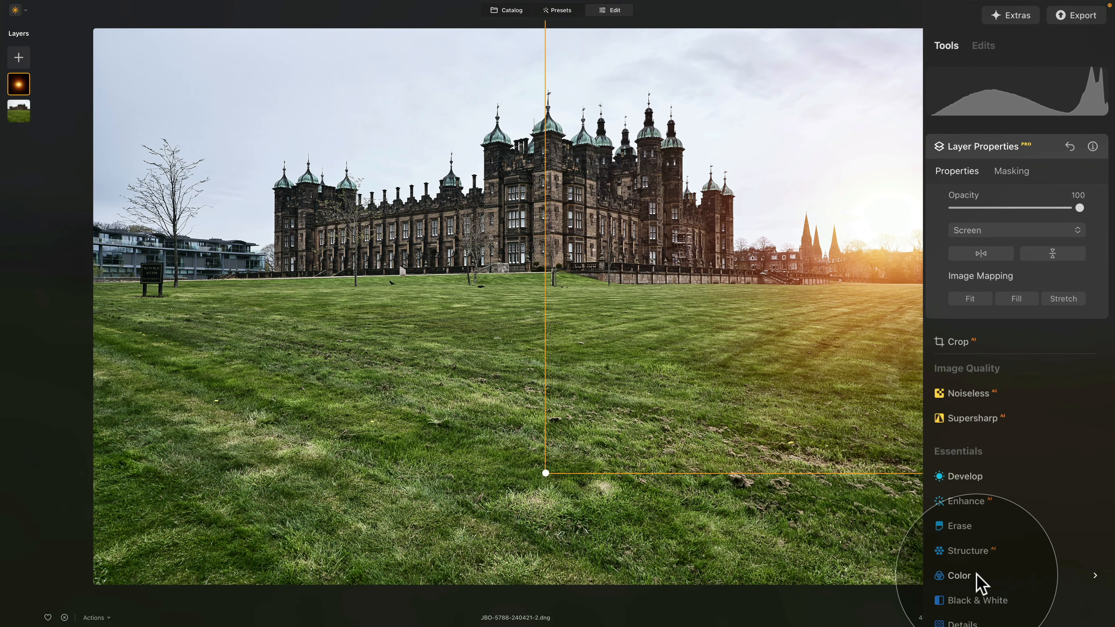
{"action": "left_click", "coordinate": [959, 575]}
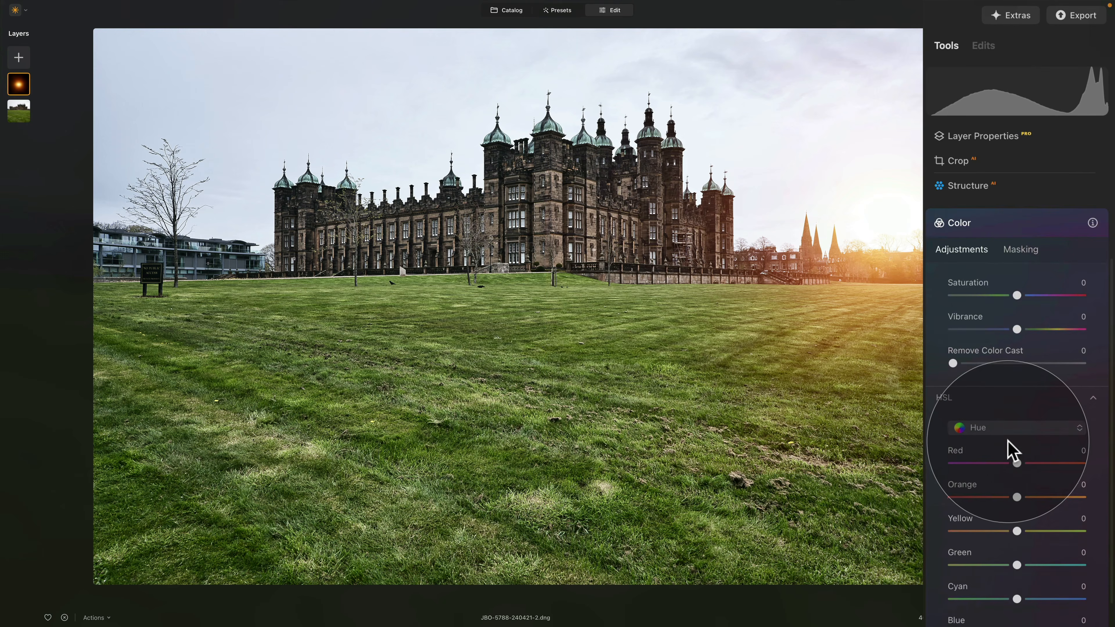
{"action": "left_click", "coordinate": [987, 397]}
{"action": "left_click", "coordinate": [985, 398]}
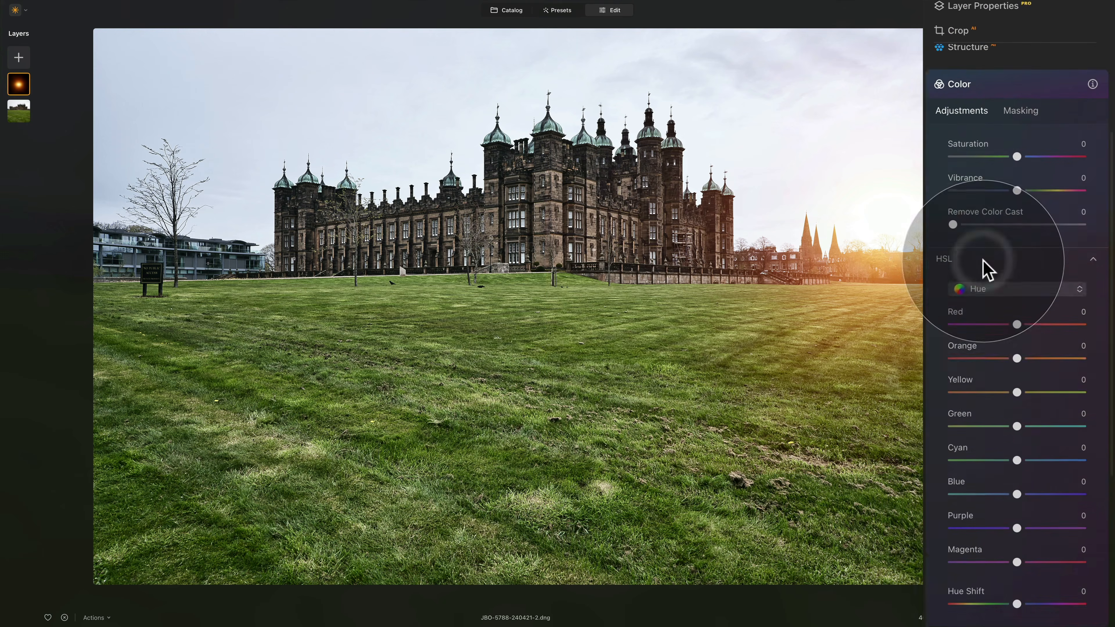
{"action": "scroll", "coordinate": [983, 268], "scroll_direction": "down", "scroll_amount": 2}
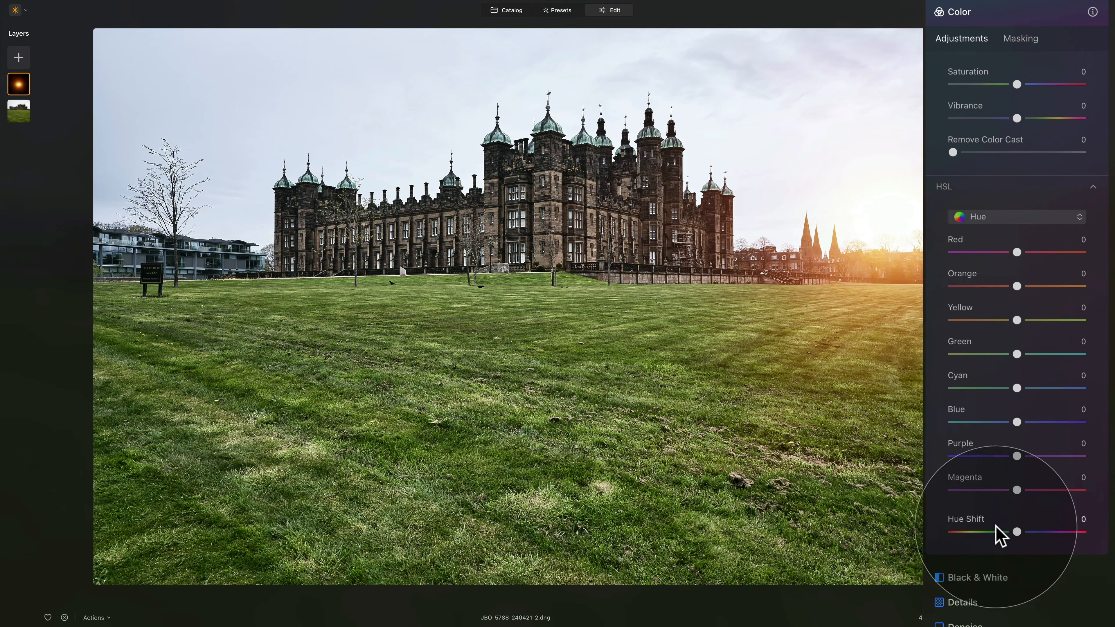
{"action": "left_click_drag", "start_coordinate": [1016, 532], "coordinate": [1014, 526]}
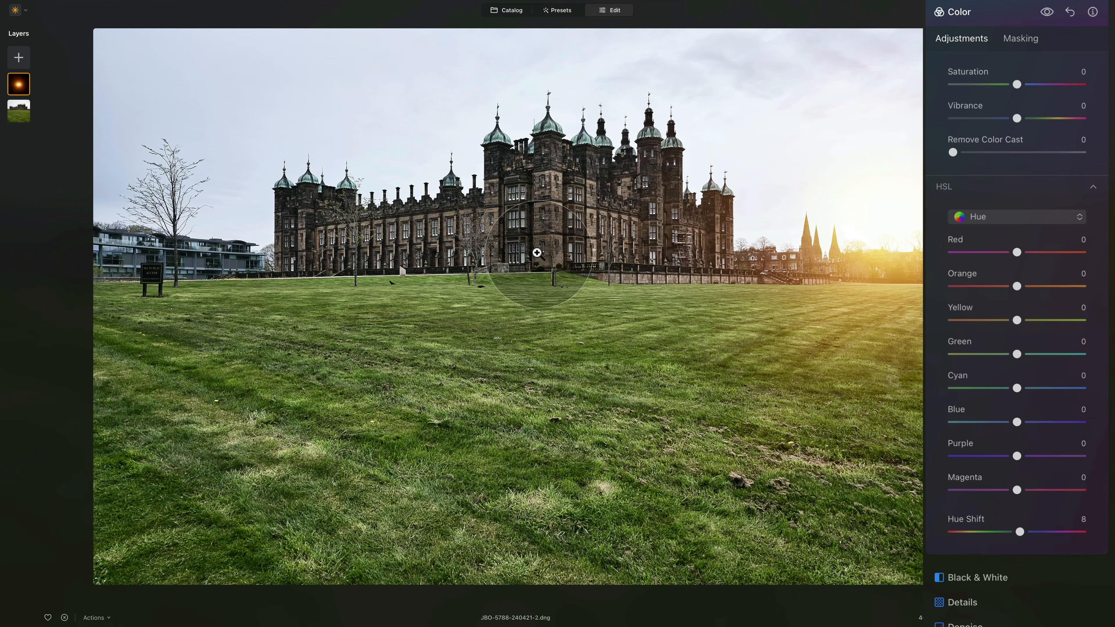
{"action": "left_click", "coordinate": [993, 18]}
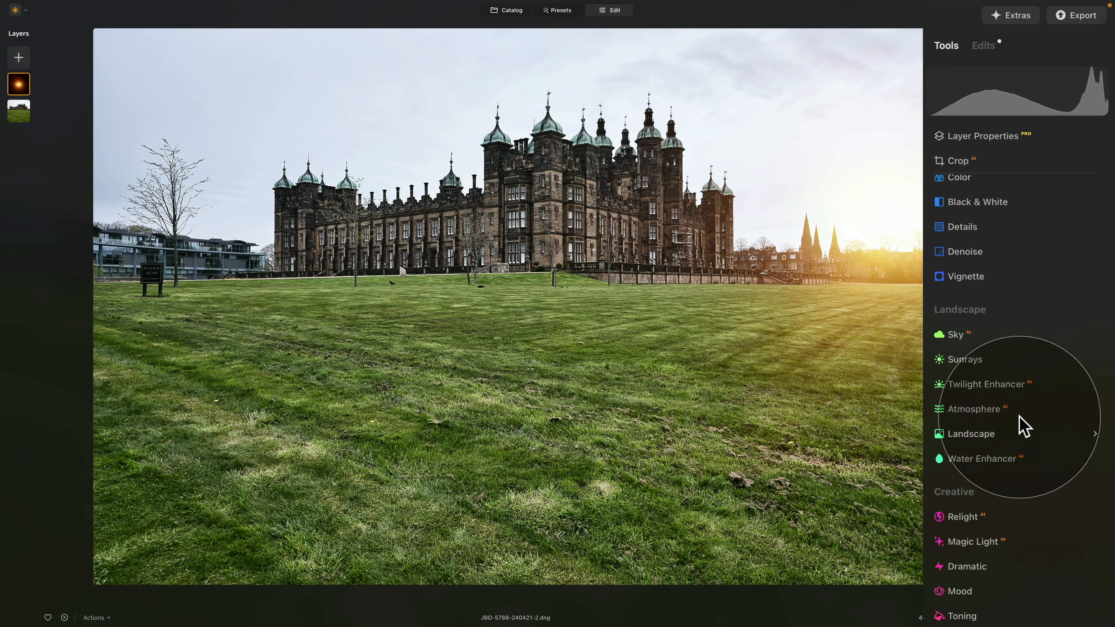
- Remove the sun glow layer and collapse Layer Properties for the remaining castle photo layer
{"action": "scroll", "coordinate": [1009, 576], "scroll_direction": "up", "scroll_amount": 5}
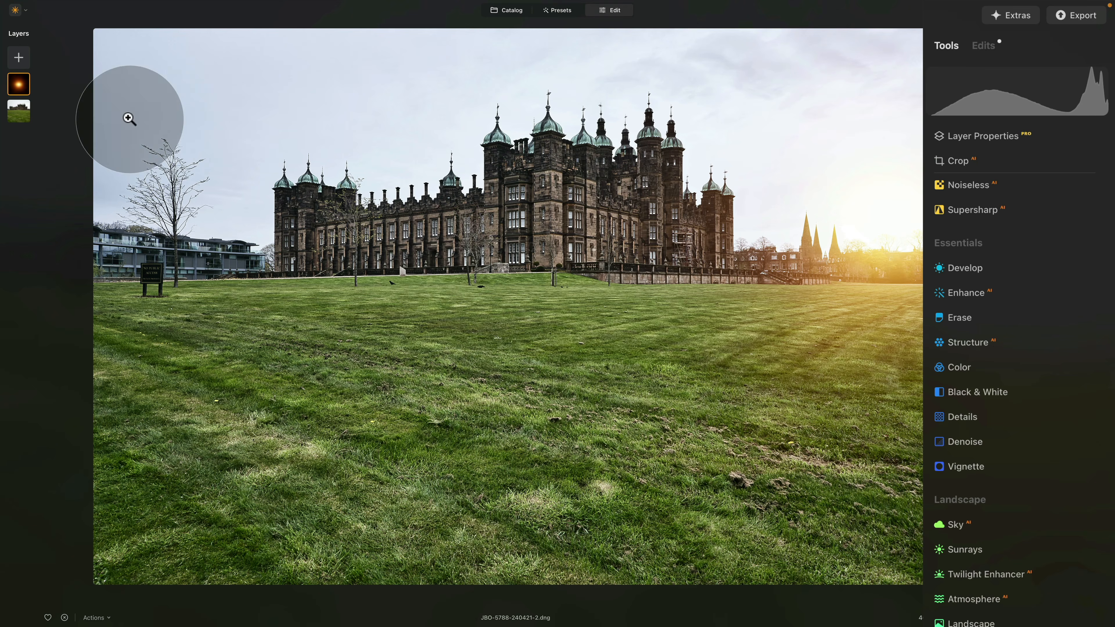
{"action": "right_click", "coordinate": [18, 84]}
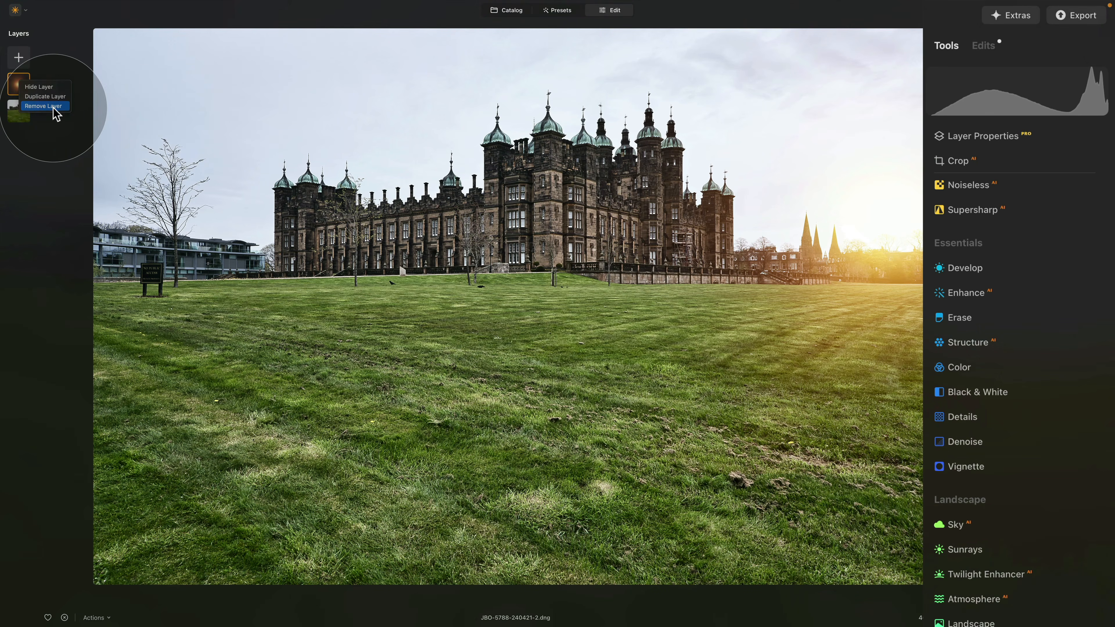
{"action": "left_click", "coordinate": [43, 106]}
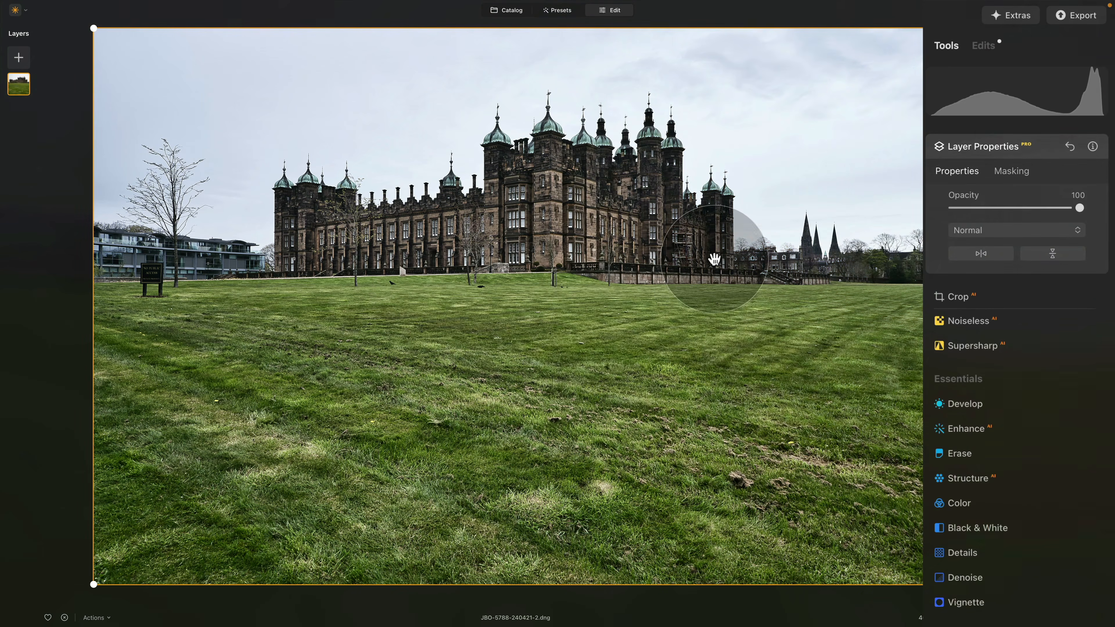
{"action": "left_click", "coordinate": [1009, 151]}
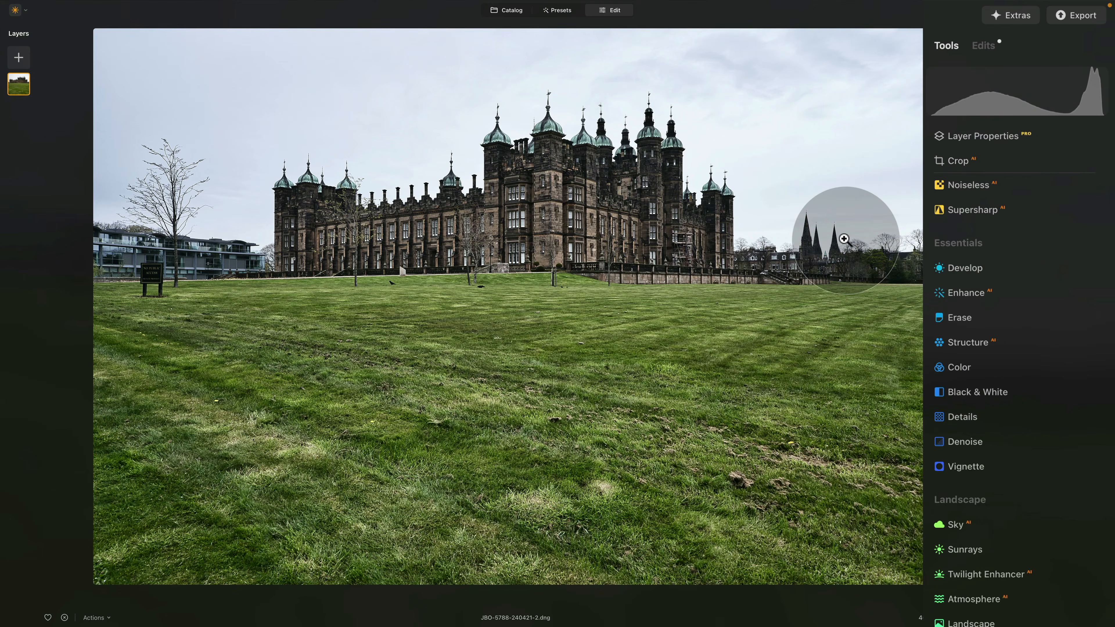
- Check which edits are applied to the castle photo layer, collapse the Dramatic edit, and return to the tool list
{"action": "left_click", "coordinate": [985, 50]}
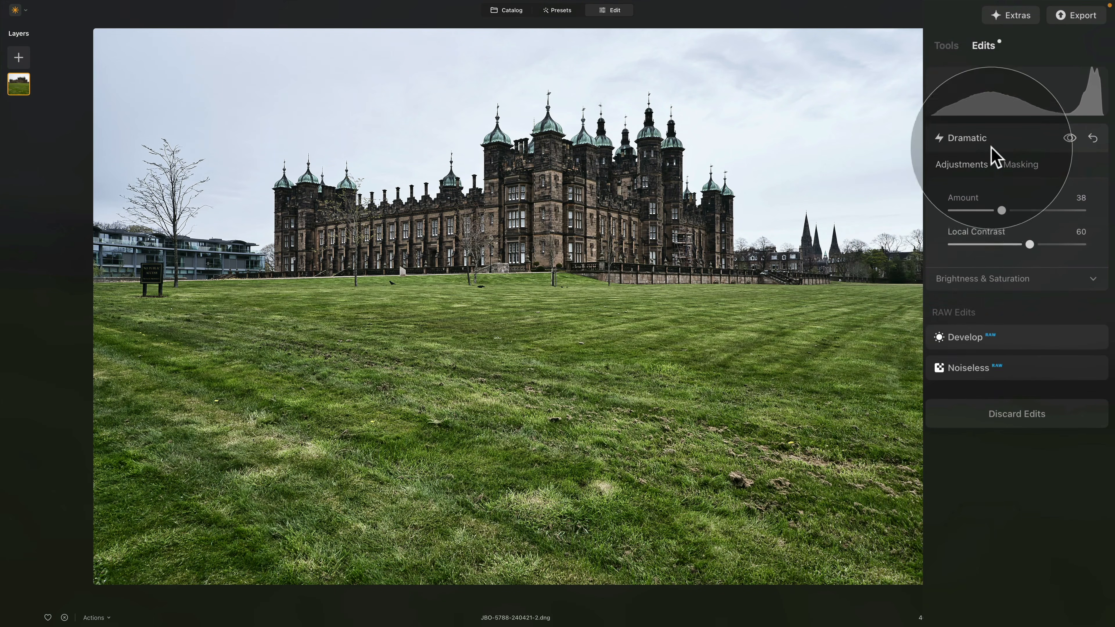
{"action": "left_click", "coordinate": [1011, 148]}
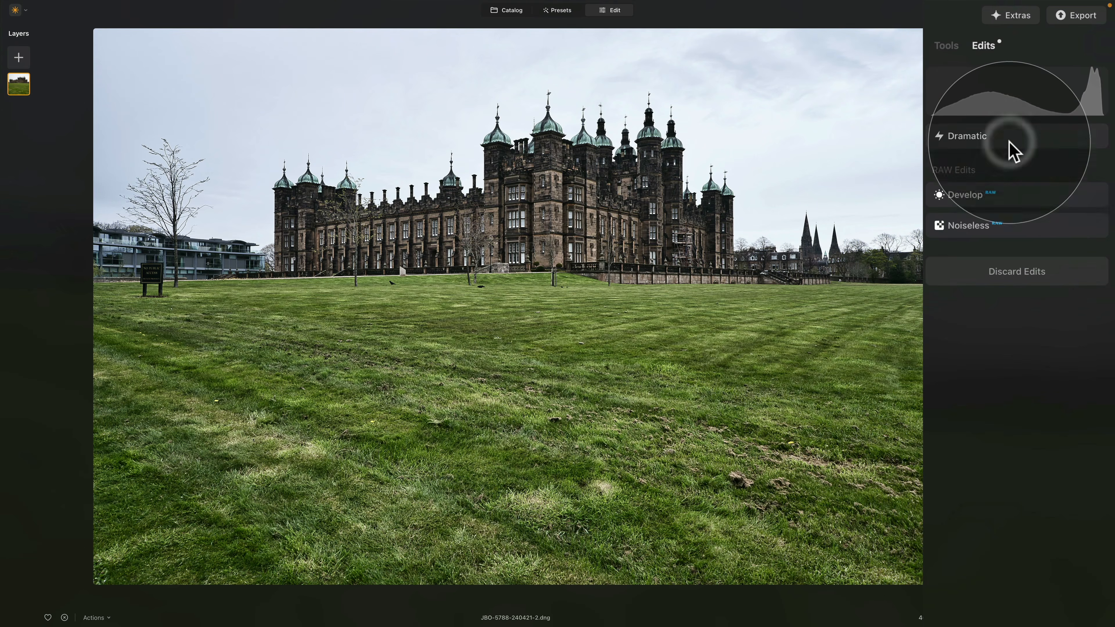
{"action": "left_click", "coordinate": [954, 48]}
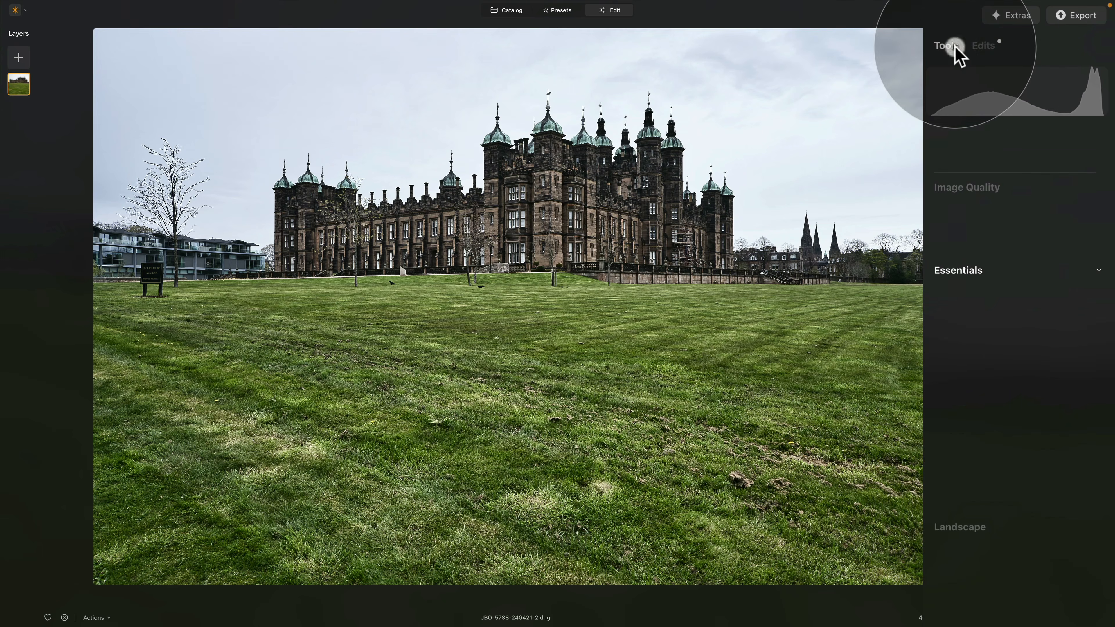
- Apply the Structure tool to the castle photo with an Amount of 20, and close it
{"action": "mouse_move", "coordinate": [949, 72]}
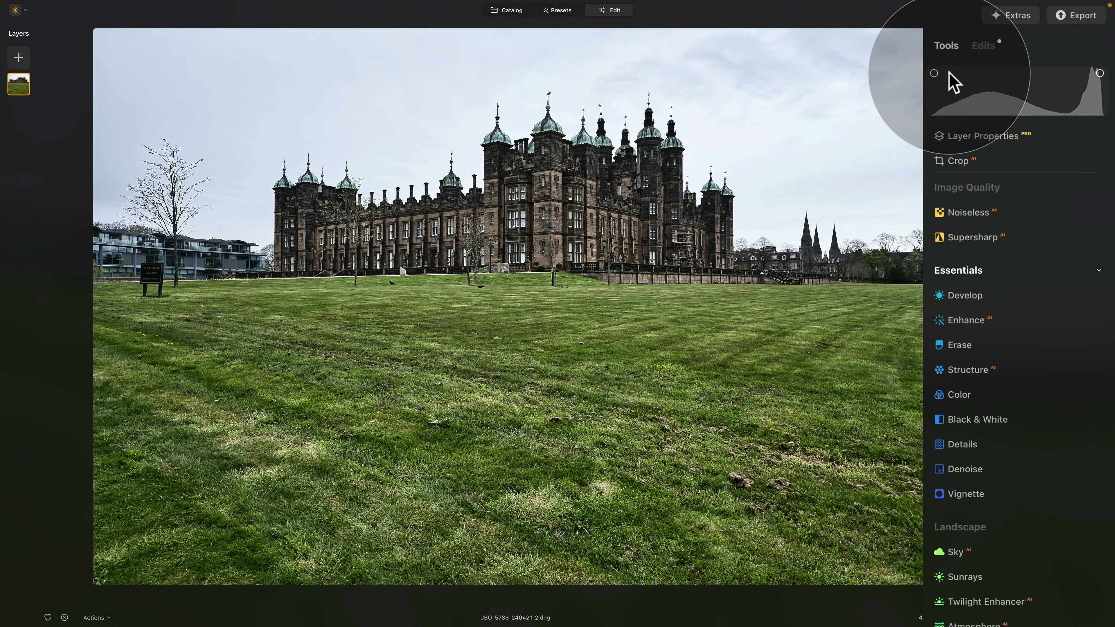
{"action": "scroll", "coordinate": [988, 142], "scroll_direction": "down", "scroll_amount": 4}
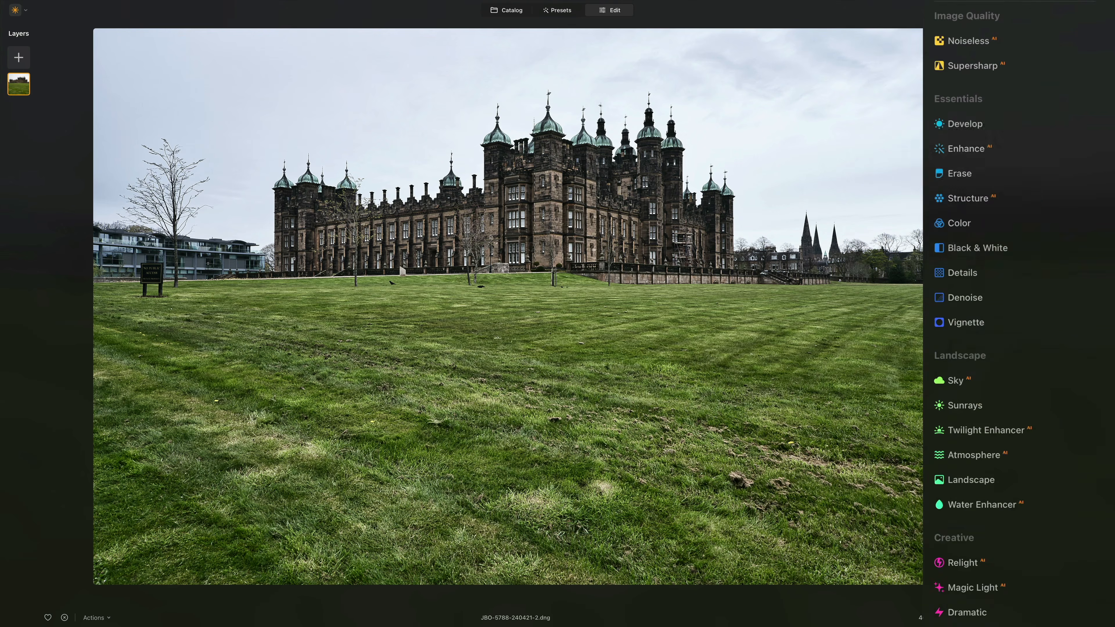
{"action": "left_click", "coordinate": [973, 200]}
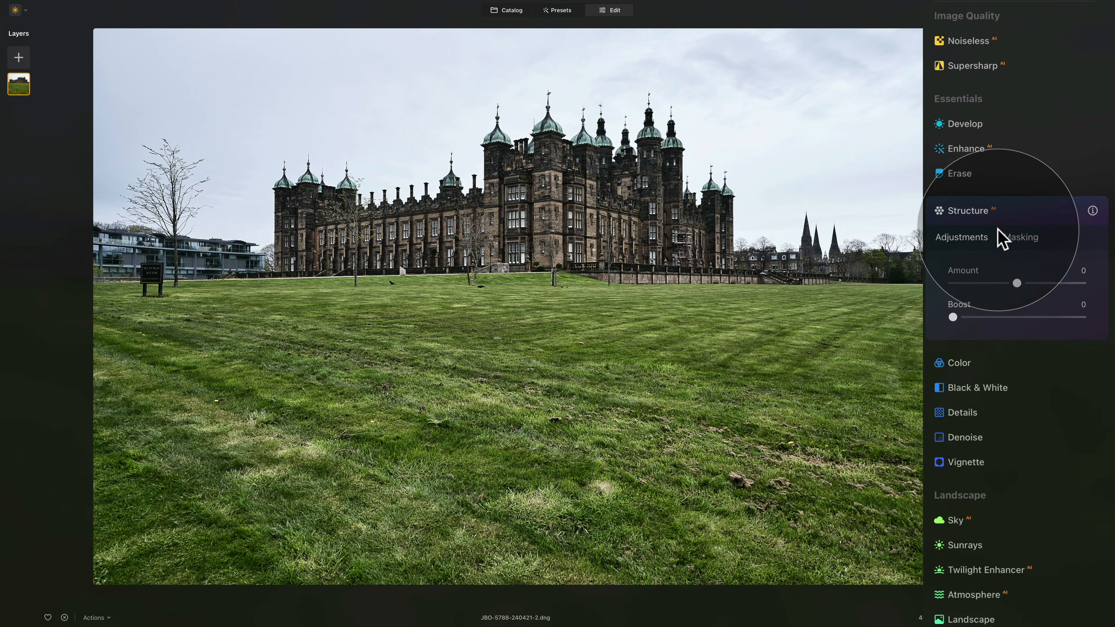
{"action": "left_click_drag", "start_coordinate": [1017, 283], "coordinate": [1029, 283]}
{"action": "left_click_drag", "start_coordinate": [1029, 285], "coordinate": [1031, 285]}
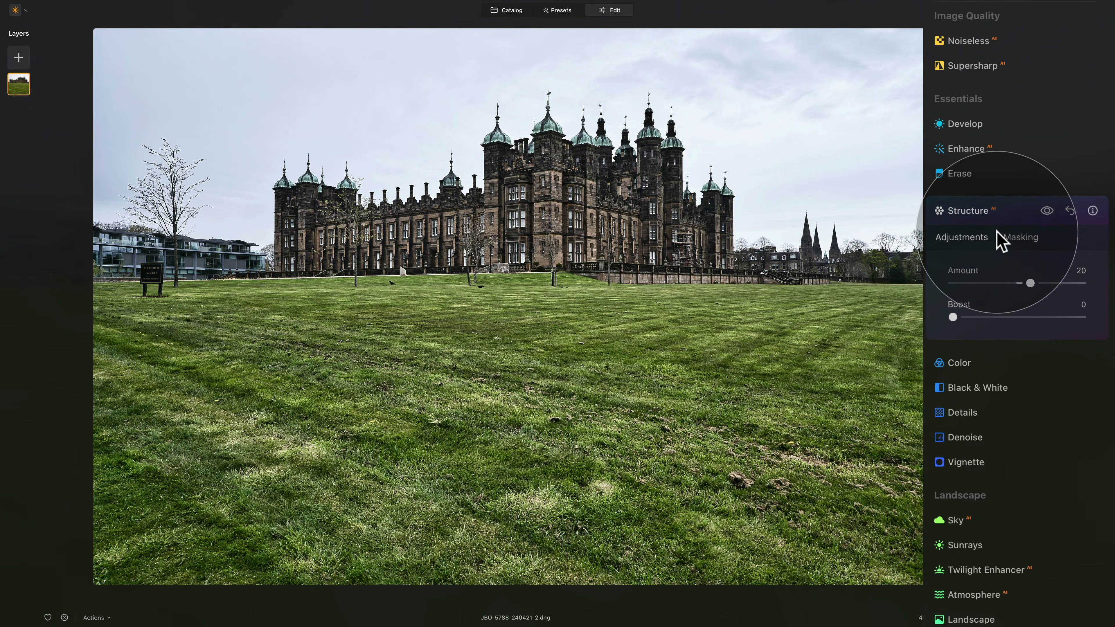
{"action": "left_click", "coordinate": [985, 215]}
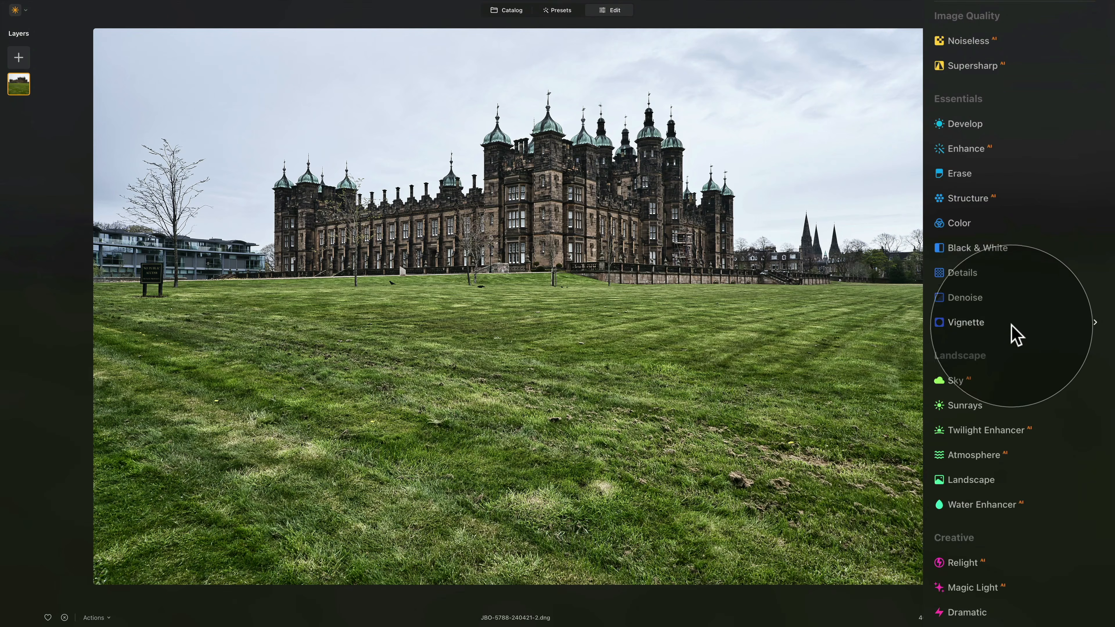
- Apply the Mystical tool to the castle photo with an Amount of 43, and close it
{"action": "scroll", "coordinate": [994, 324], "scroll_direction": "down", "scroll_amount": 5}
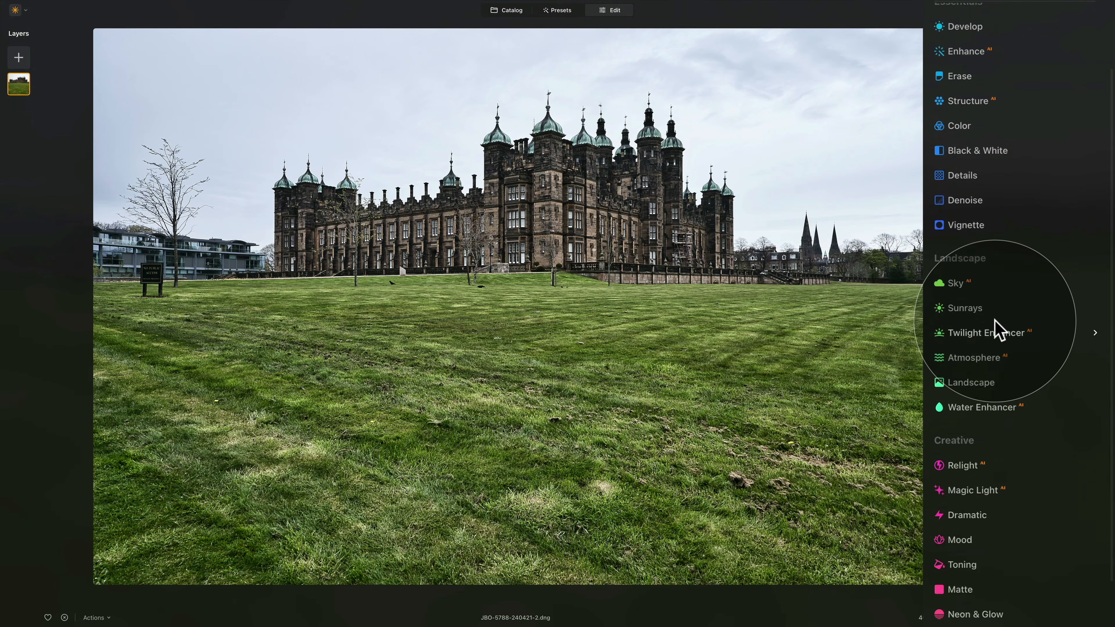
{"action": "scroll", "coordinate": [996, 327], "scroll_direction": "down", "scroll_amount": 5}
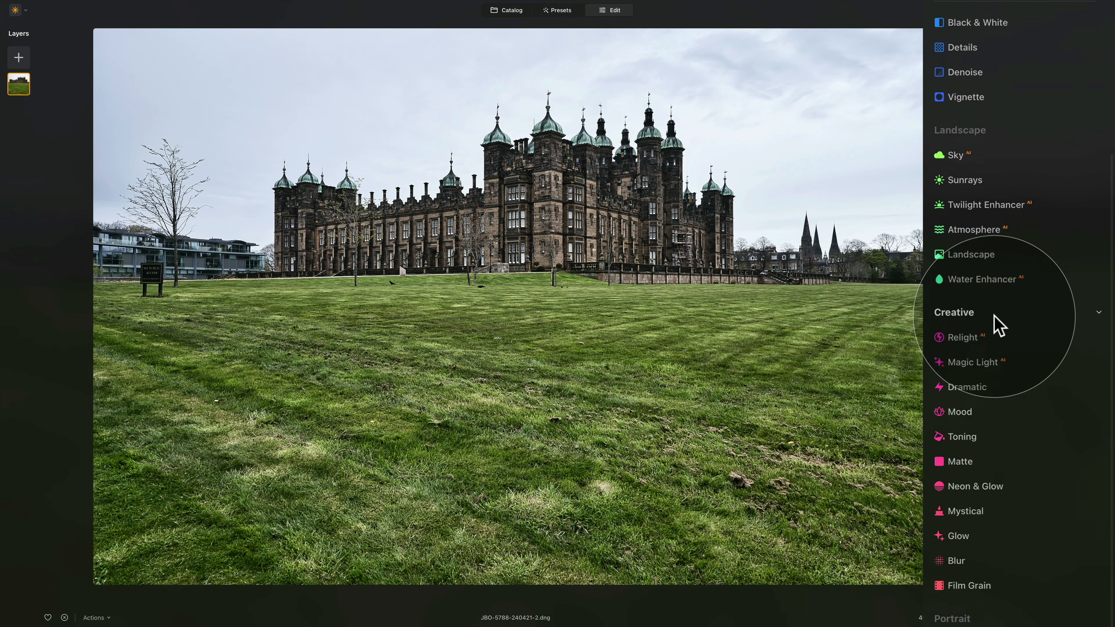
{"action": "left_click", "coordinate": [979, 513]}
{"action": "scroll", "coordinate": [939, 527], "scroll_direction": "down", "scroll_amount": 6}
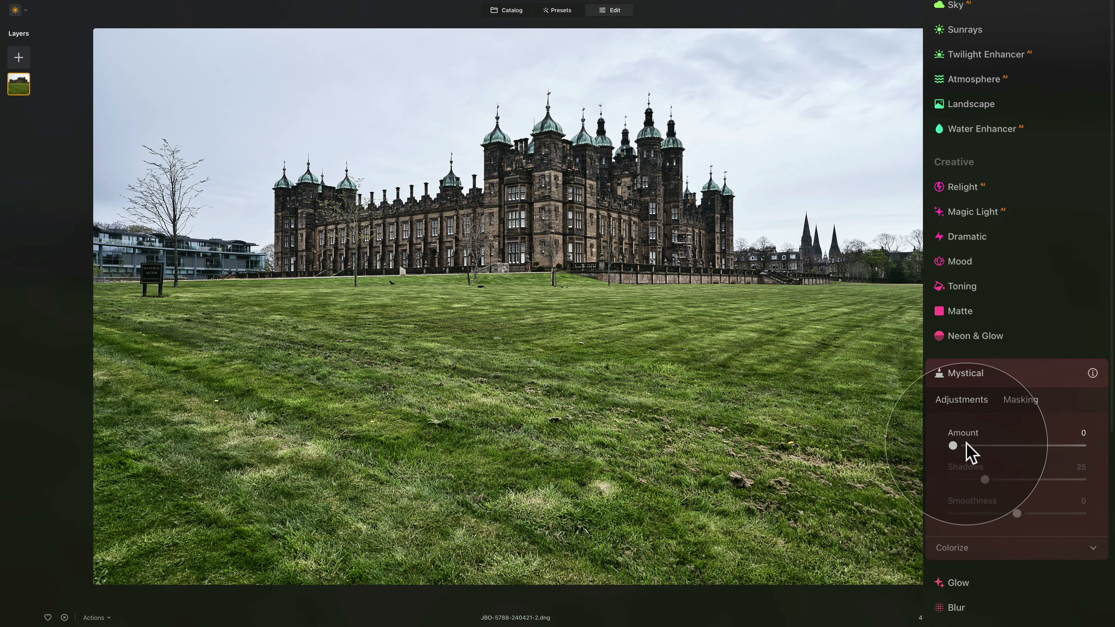
{"action": "left_click_drag", "start_coordinate": [981, 446], "coordinate": [1008, 446]}
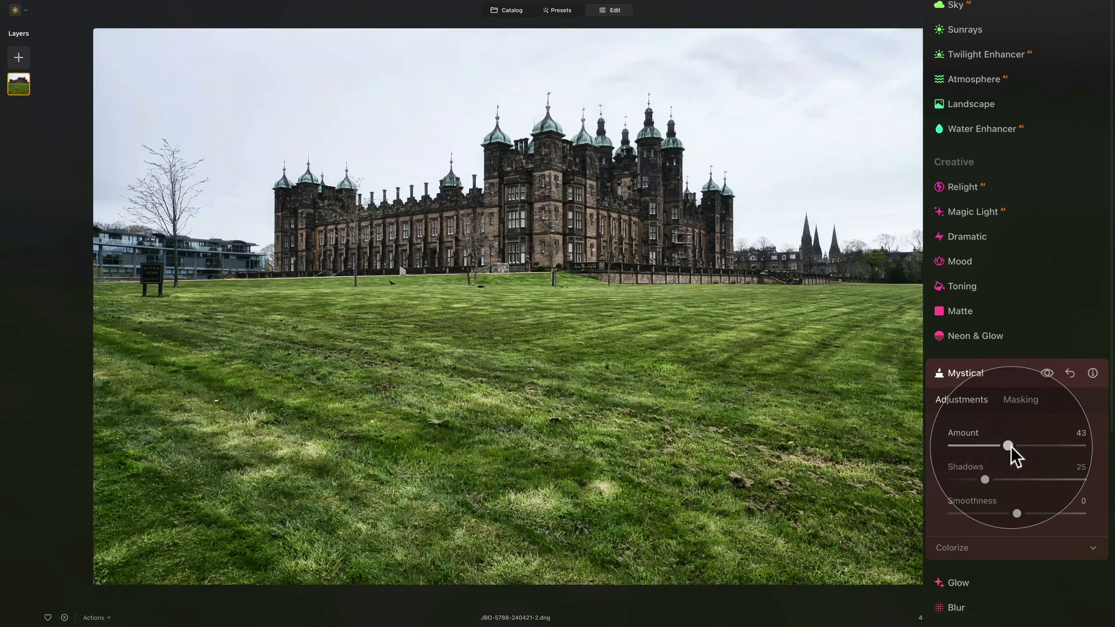
{"action": "left_click", "coordinate": [972, 378]}
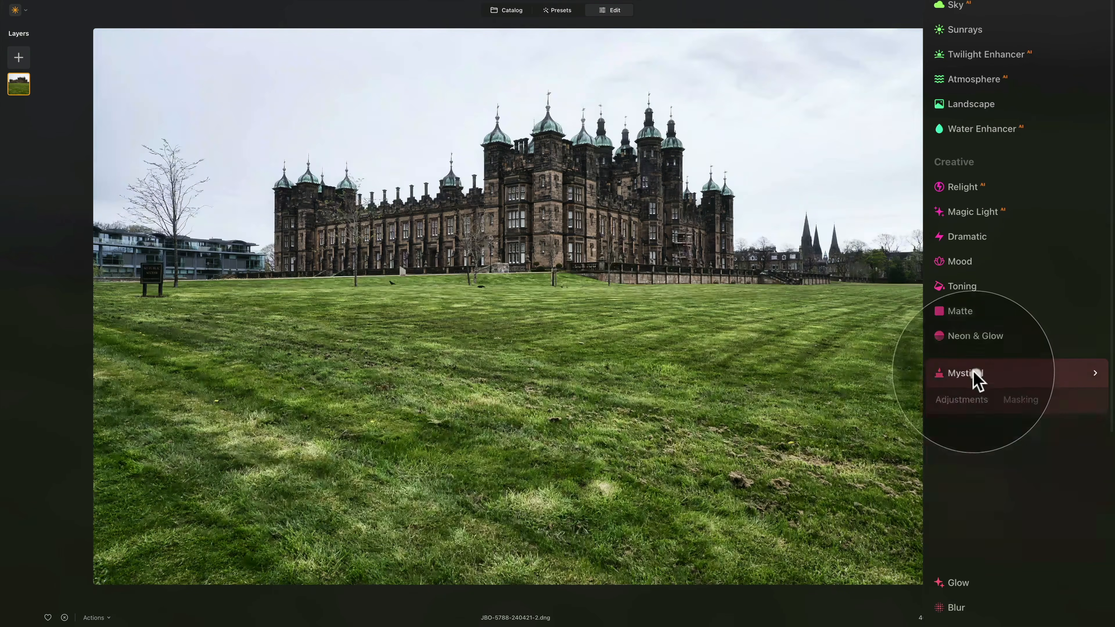
- Apply the Matte tool to the castle photo by raising its Amount to around mid-range, and close it
{"action": "left_click", "coordinate": [957, 312]}
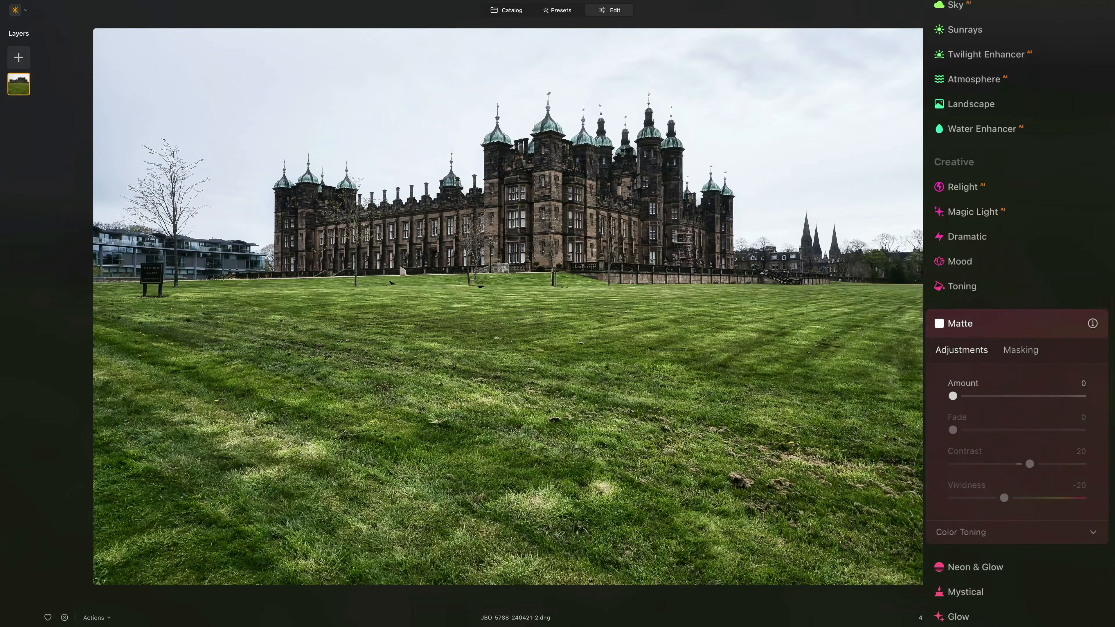
{"action": "left_click_drag", "start_coordinate": [992, 393], "coordinate": [1018, 395]}
{"action": "left_click", "coordinate": [995, 325]}
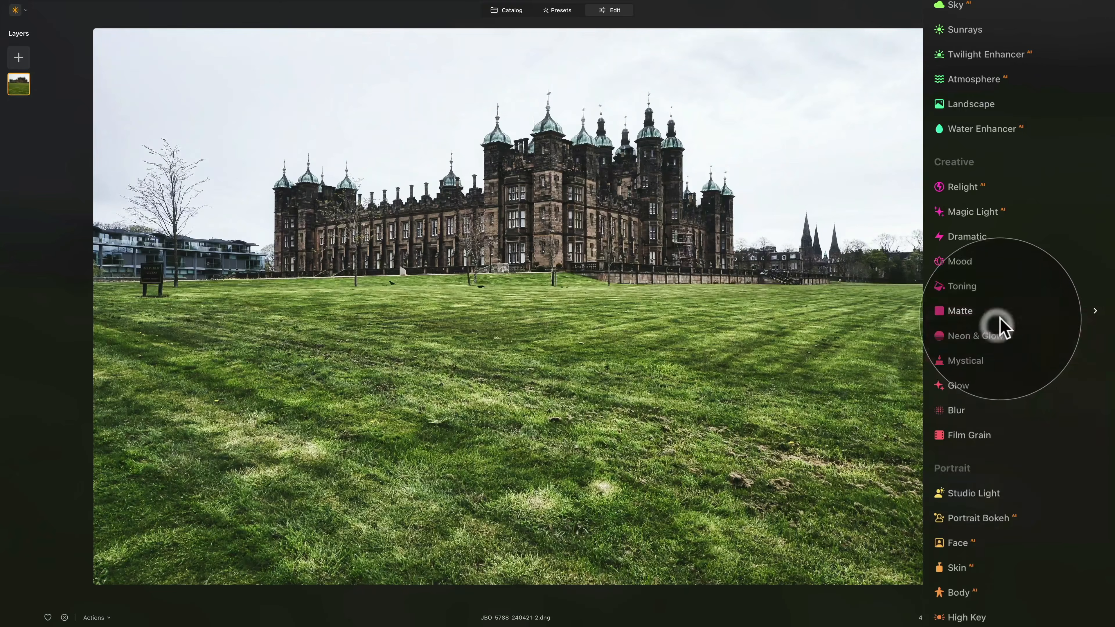
- Apply Film Grain to the castle photo with an Amount of 30, and close the tool
{"action": "scroll", "coordinate": [1006, 325], "scroll_direction": "down", "scroll_amount": 1}
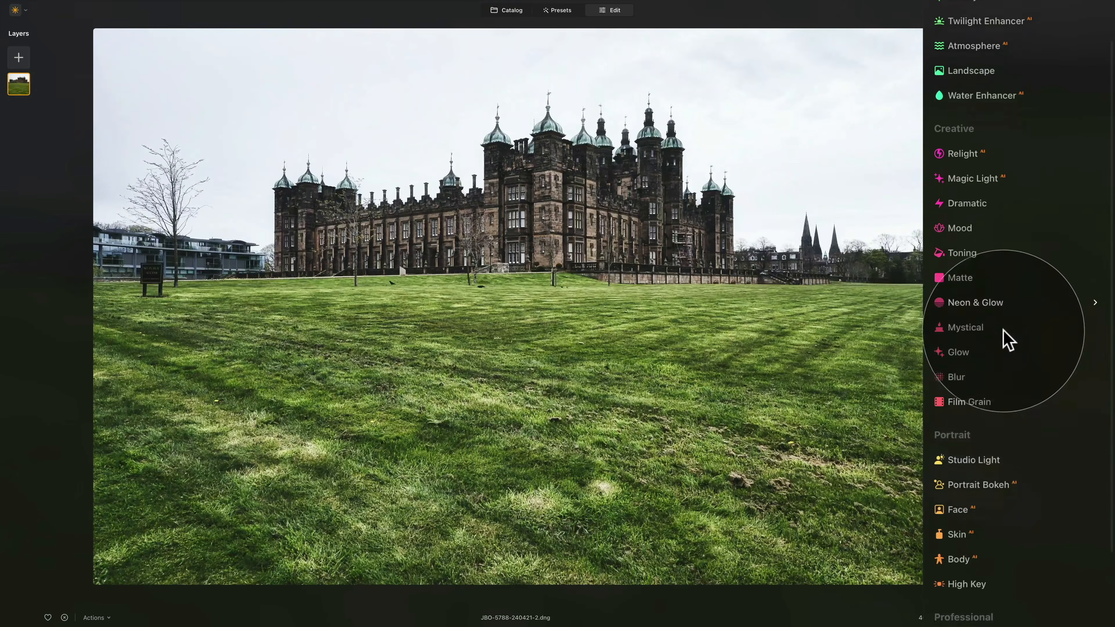
{"action": "left_click", "coordinate": [985, 406]}
{"action": "left_click_drag", "start_coordinate": [949, 486], "coordinate": [992, 491]}
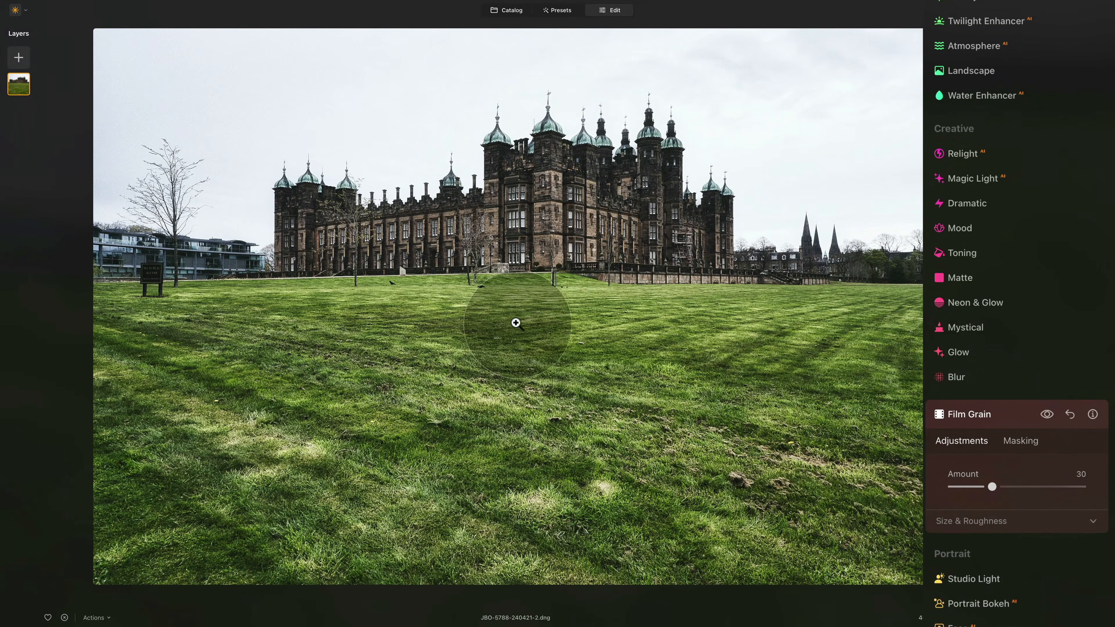
{"action": "left_click", "coordinate": [997, 415]}
- Examine the applied edits one by one in order from Dramatic through Structure, Mystical and Matte to Film Grain
{"action": "scroll", "coordinate": [997, 417], "scroll_direction": "up", "scroll_amount": 5}
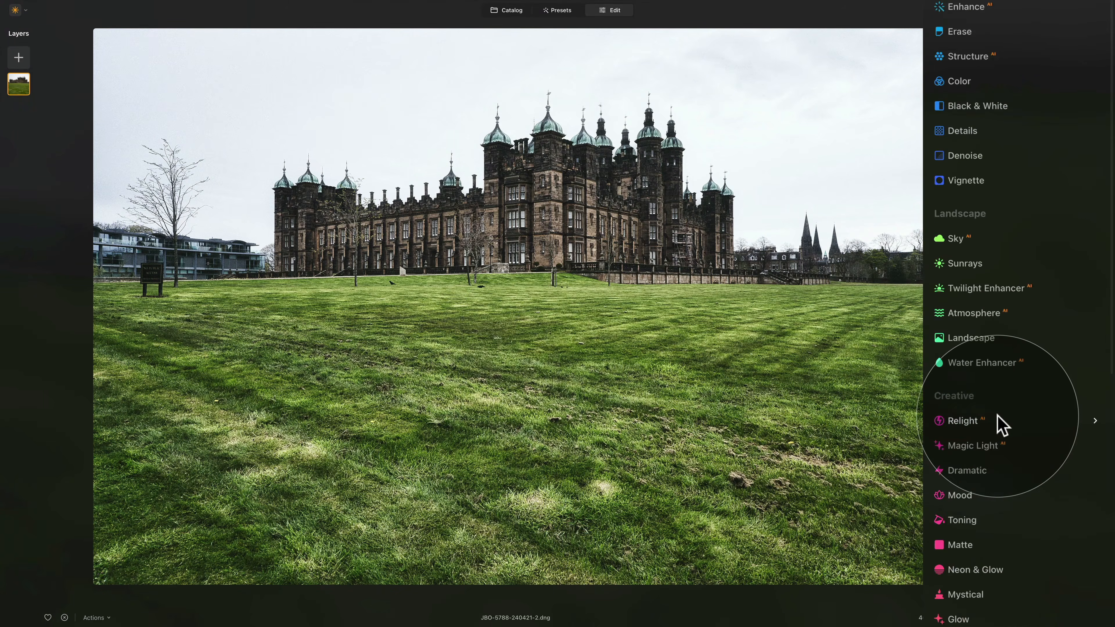
{"action": "scroll", "coordinate": [991, 439], "scroll_direction": "up", "scroll_amount": 6}
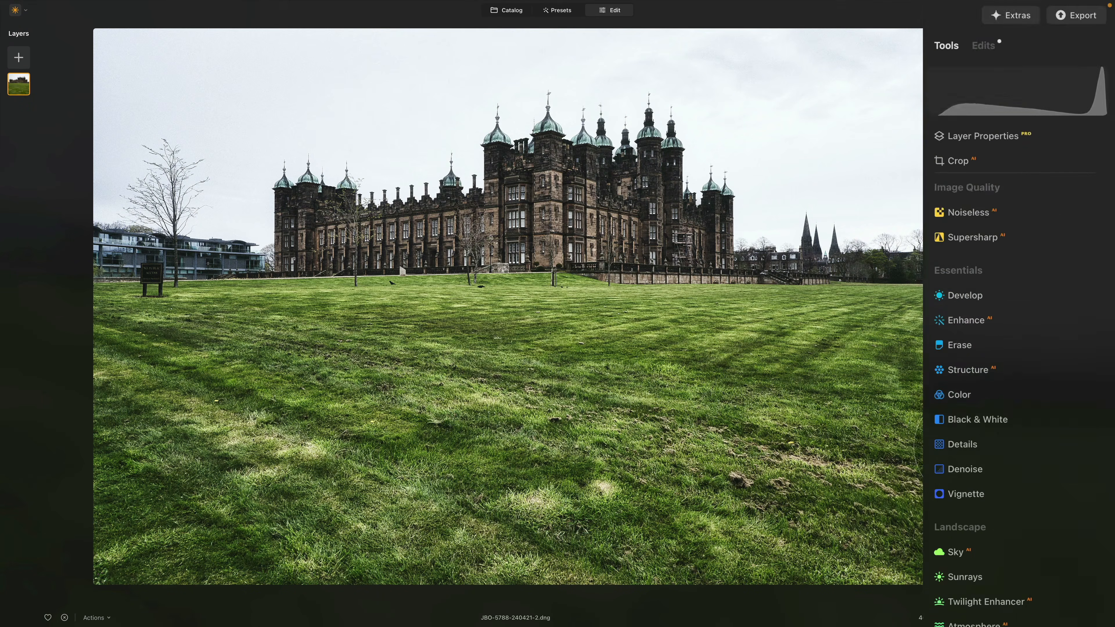
{"action": "left_click", "coordinate": [985, 46]}
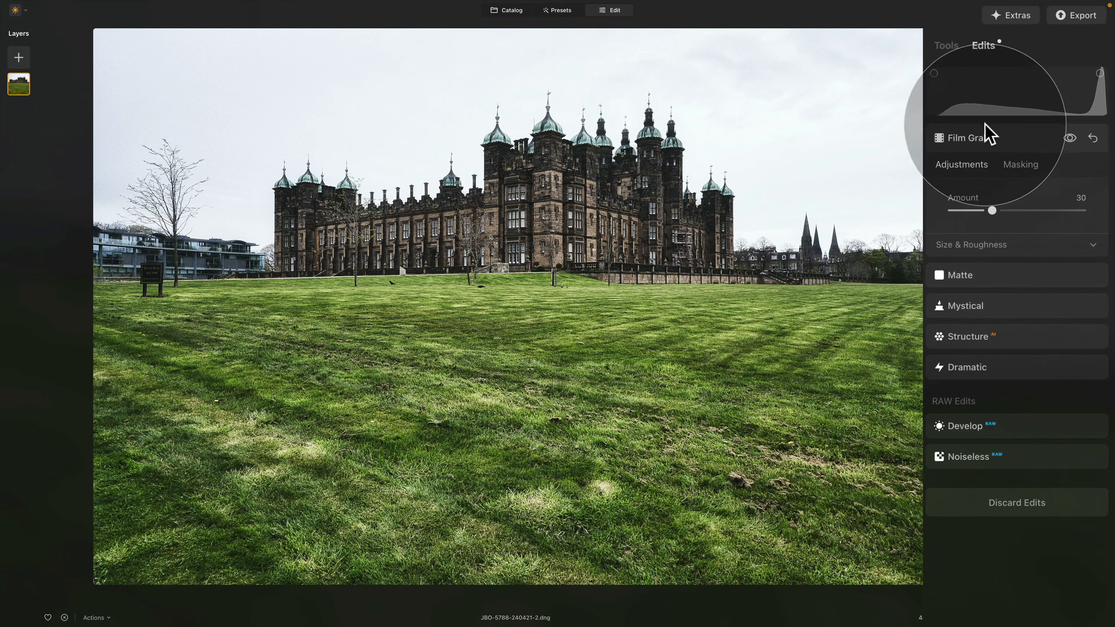
{"action": "left_click", "coordinate": [988, 138]}
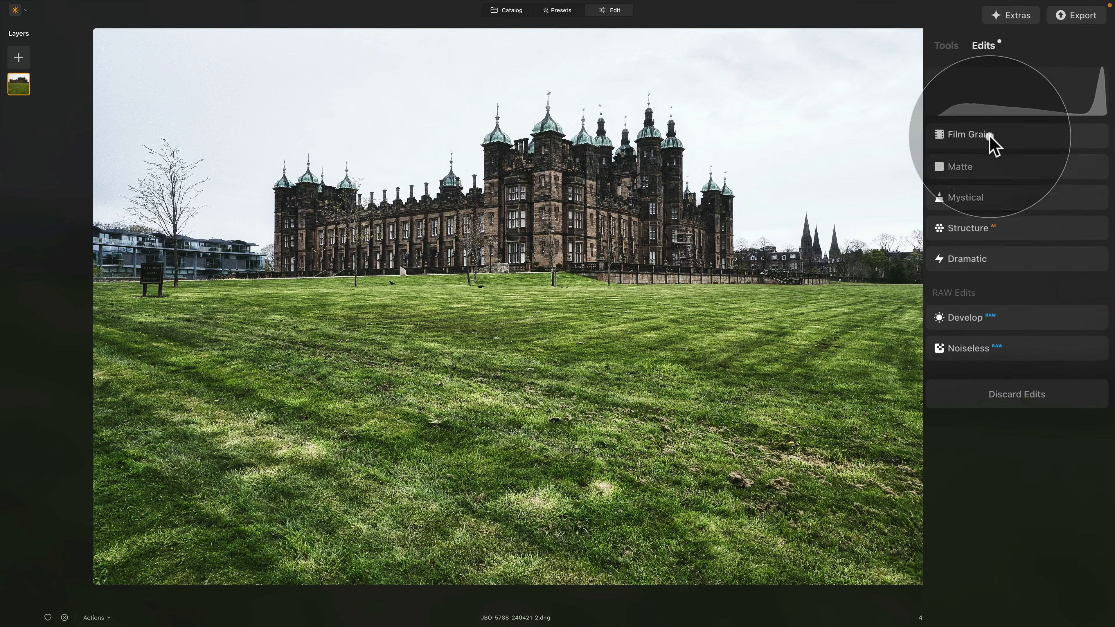
{"action": "left_click", "coordinate": [980, 264]}
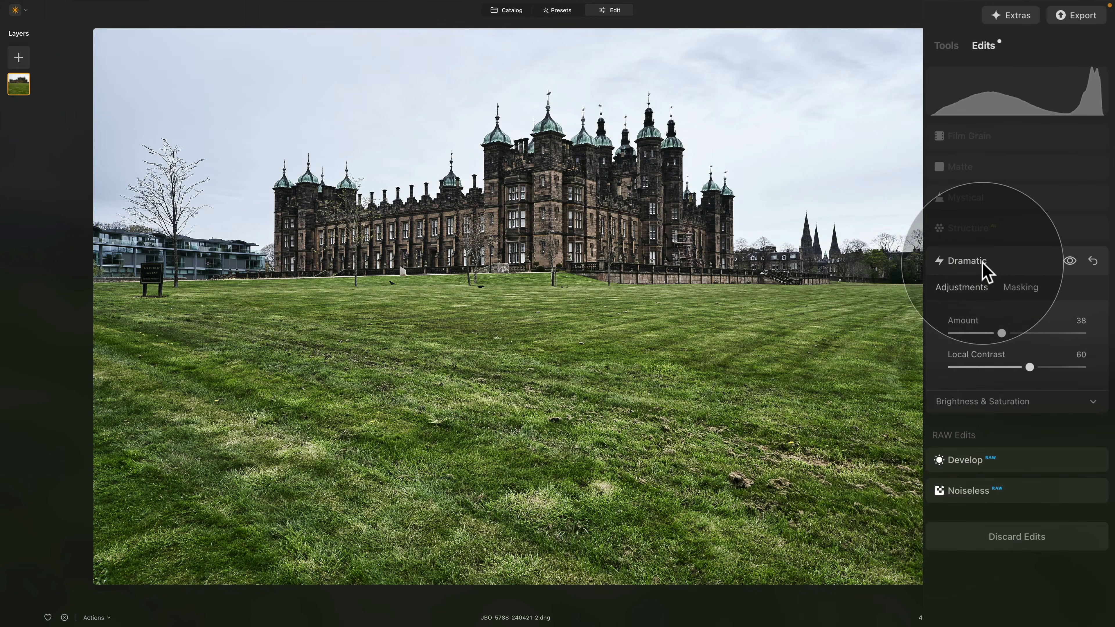
{"action": "left_click", "coordinate": [970, 233]}
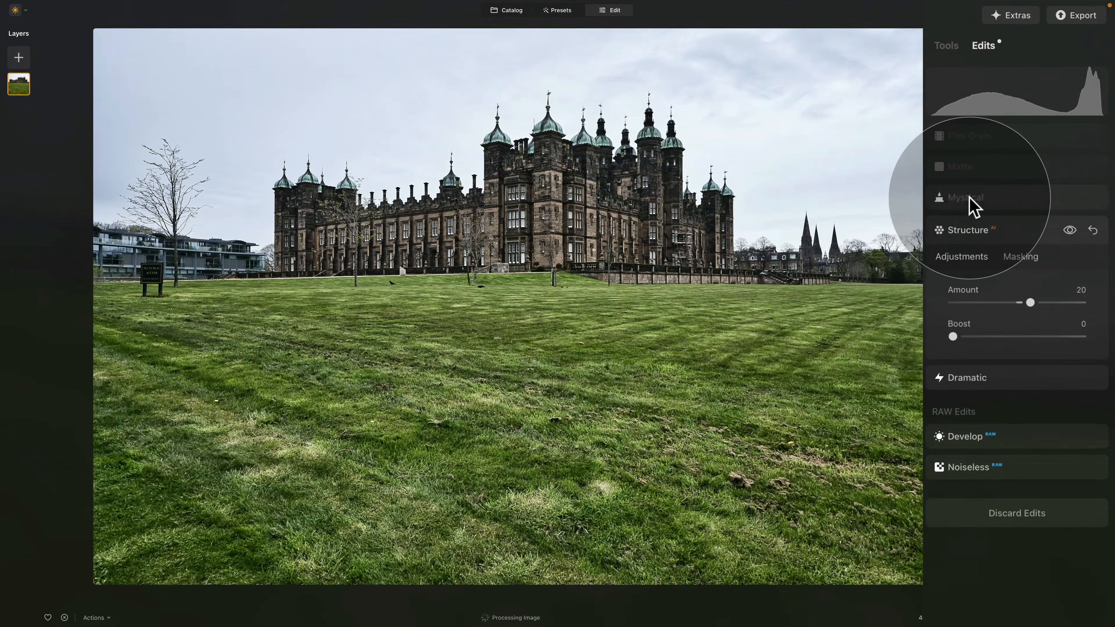
{"action": "left_click", "coordinate": [972, 204]}
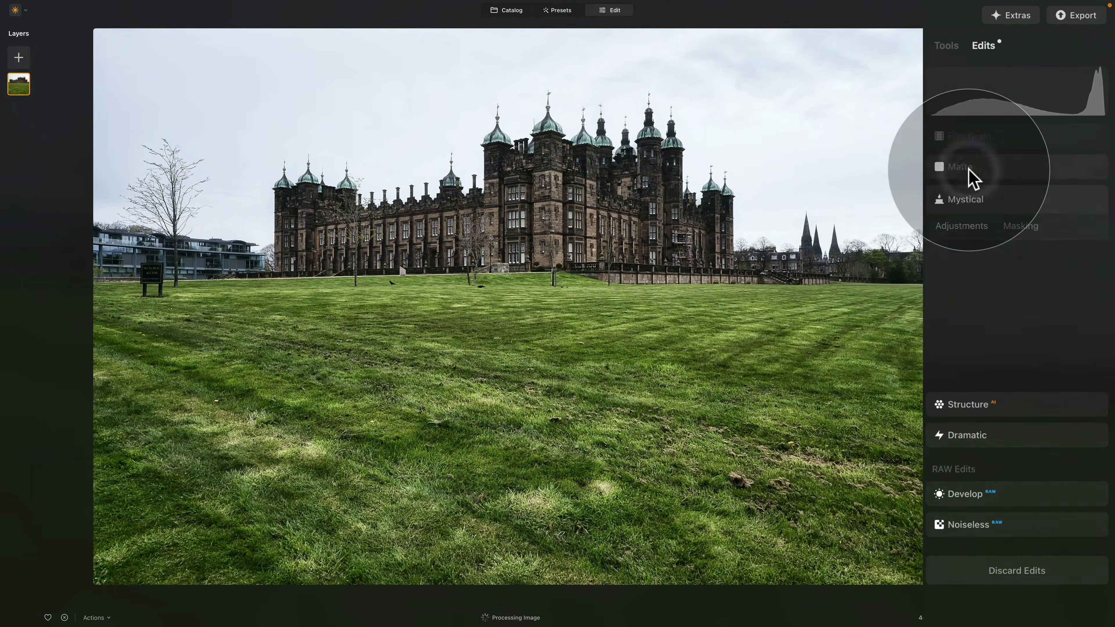
{"action": "left_click", "coordinate": [972, 175]}
{"action": "left_click", "coordinate": [977, 137]}
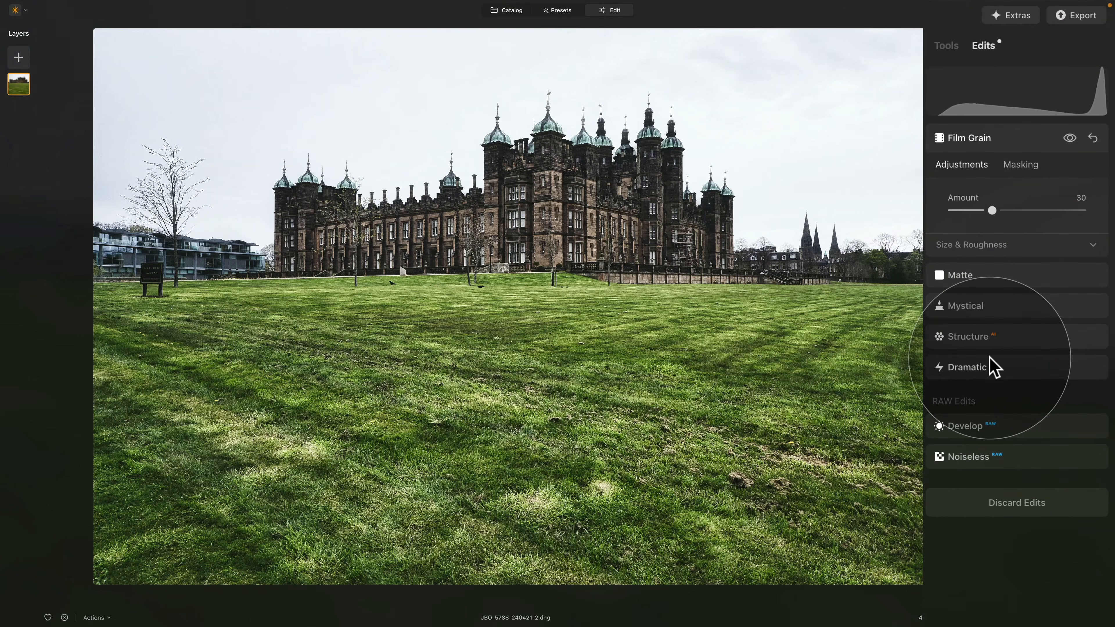
- Reopen the applied Structure edit on the castle photo and set its Amount to 34
{"action": "left_click", "coordinate": [970, 340]}
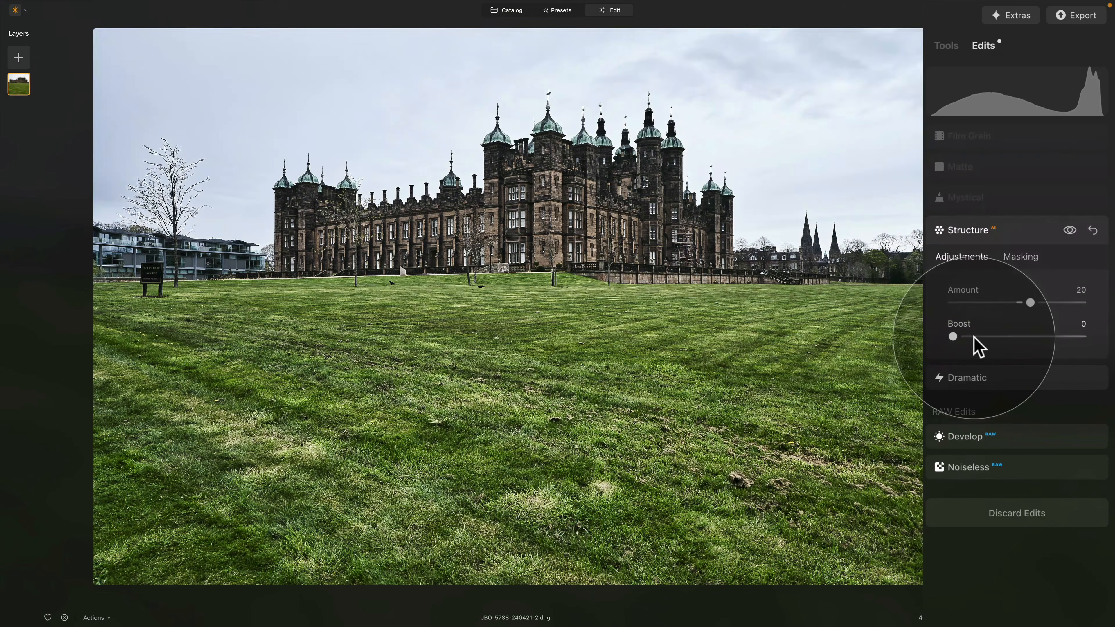
{"action": "left_click_drag", "start_coordinate": [1030, 303], "coordinate": [1039, 303]}
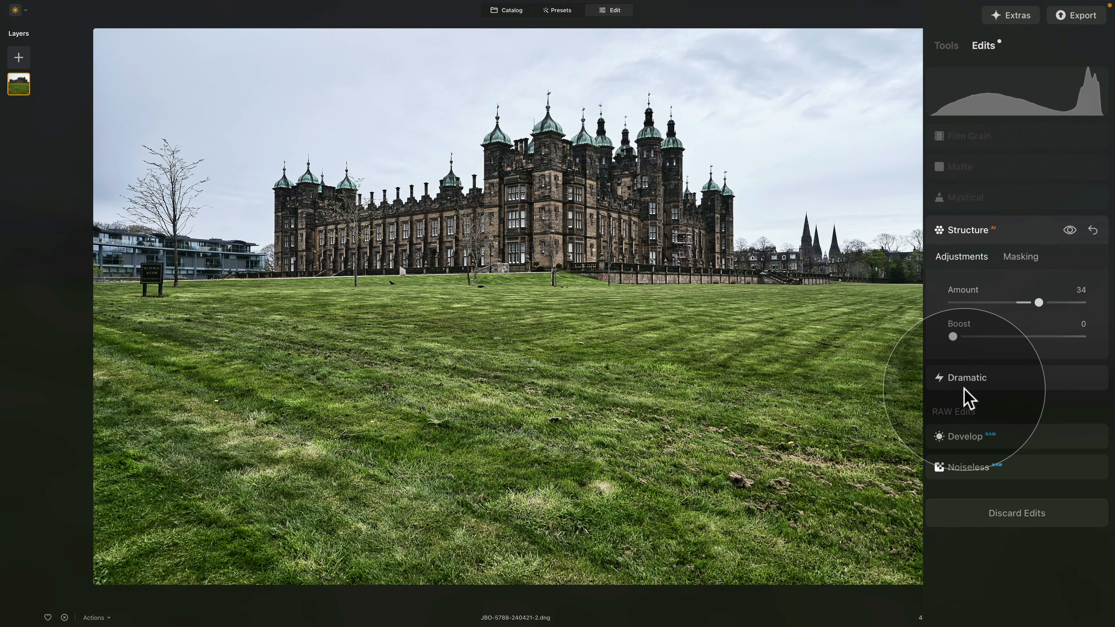
- Compare the castle photo at the Dramatic, Mystical, Matte and Film Grain stages, revisiting Dramatic and ending on Film Grain
{"action": "left_click", "coordinate": [998, 382]}
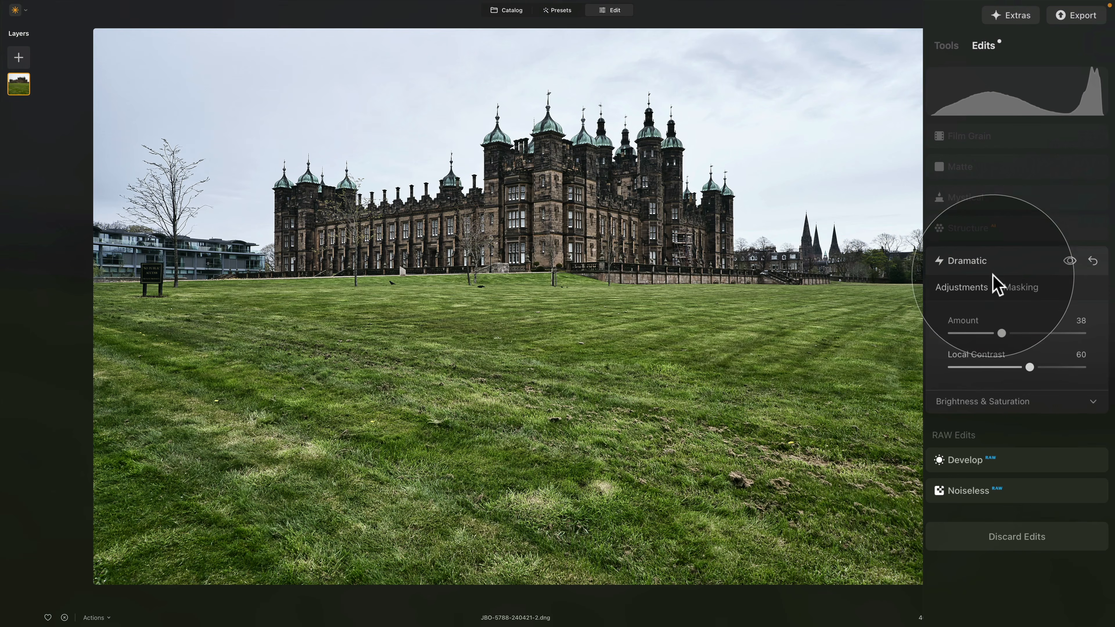
{"action": "left_click", "coordinate": [988, 202]}
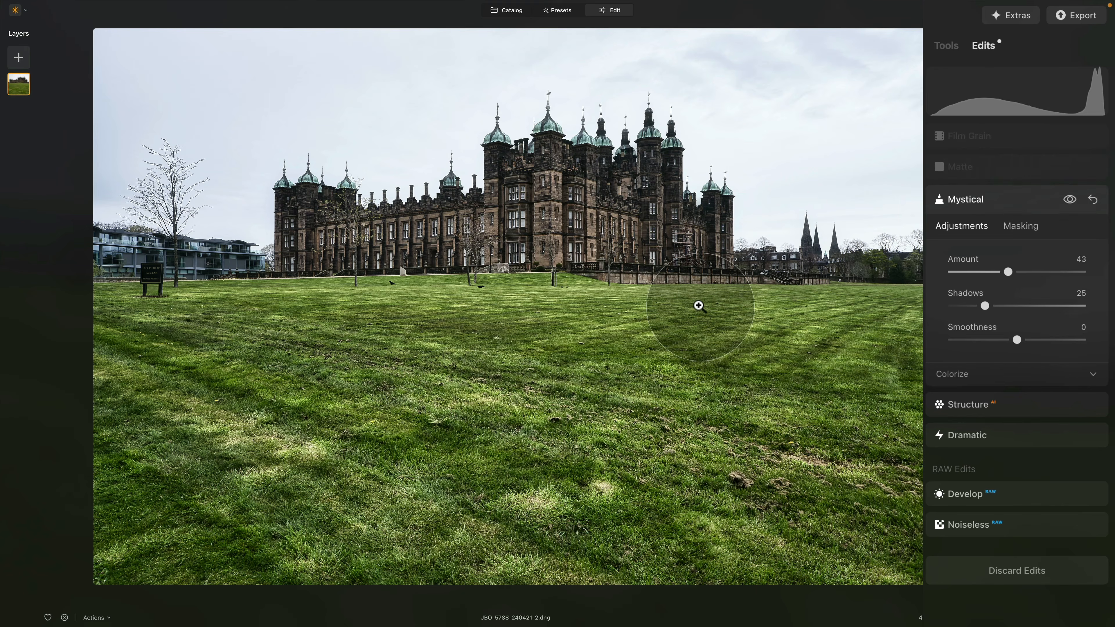
{"action": "left_click", "coordinate": [988, 173]}
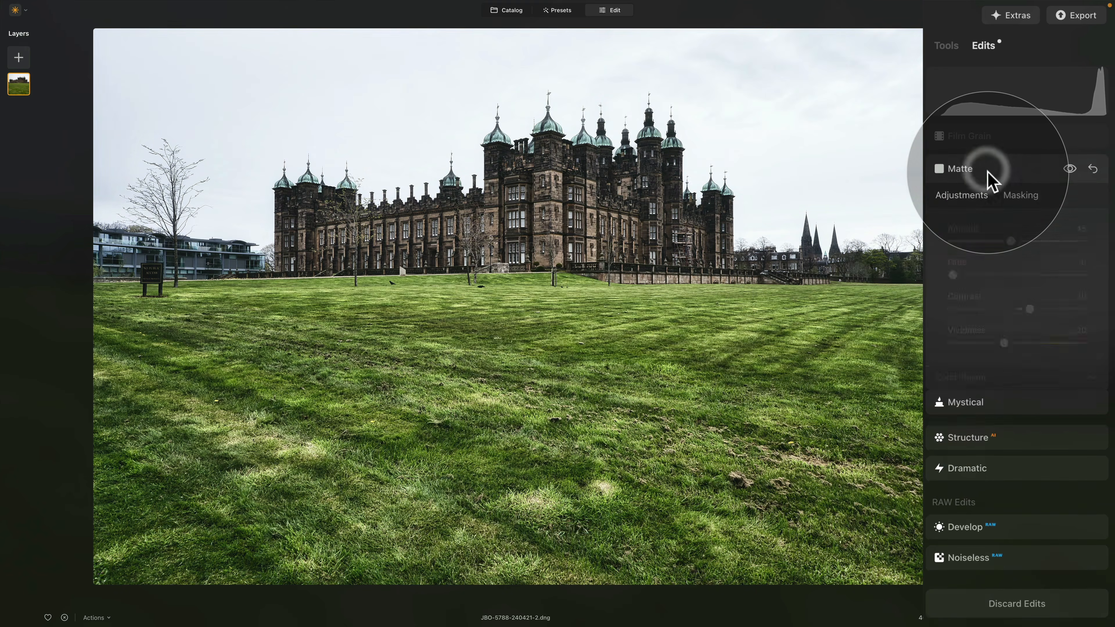
{"action": "left_click", "coordinate": [1008, 137]}
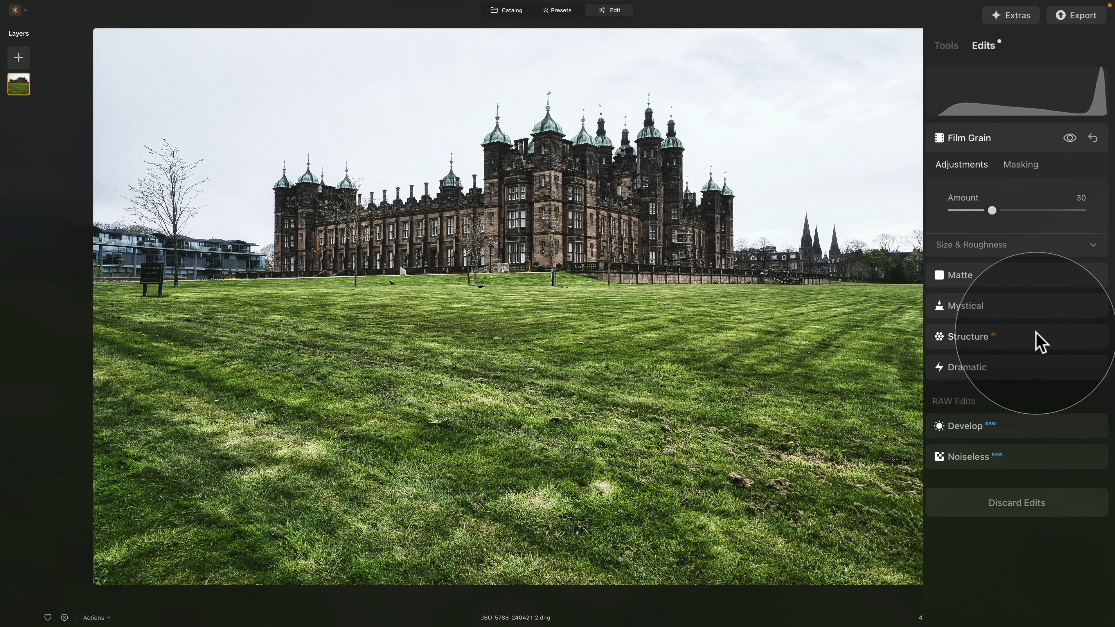
{"action": "left_click", "coordinate": [1007, 368]}
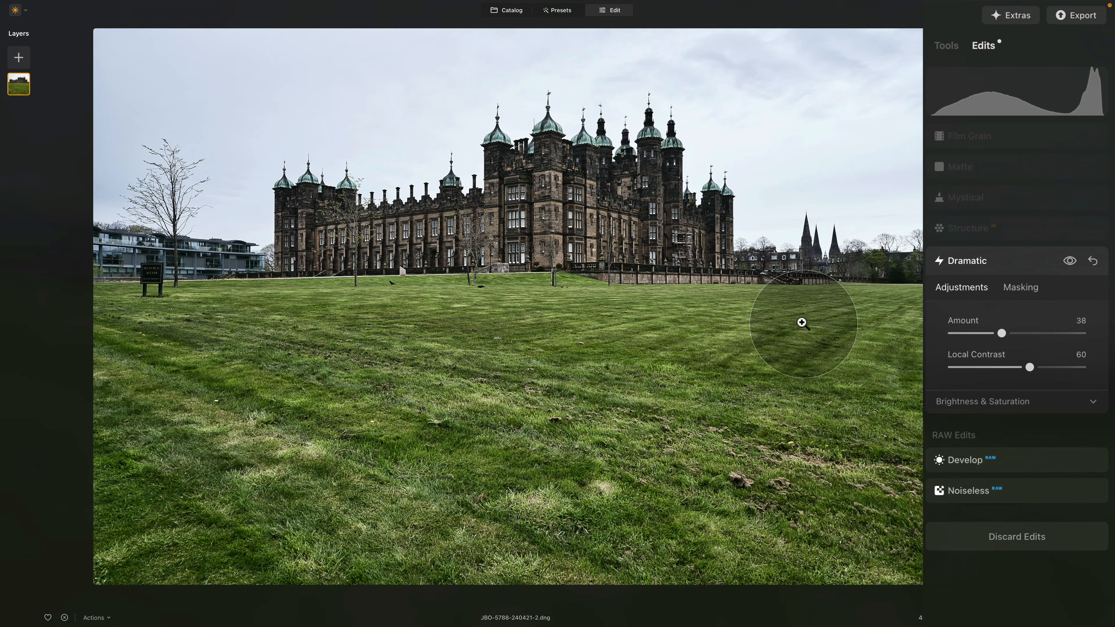
{"action": "right_click", "coordinate": [587, 239]}
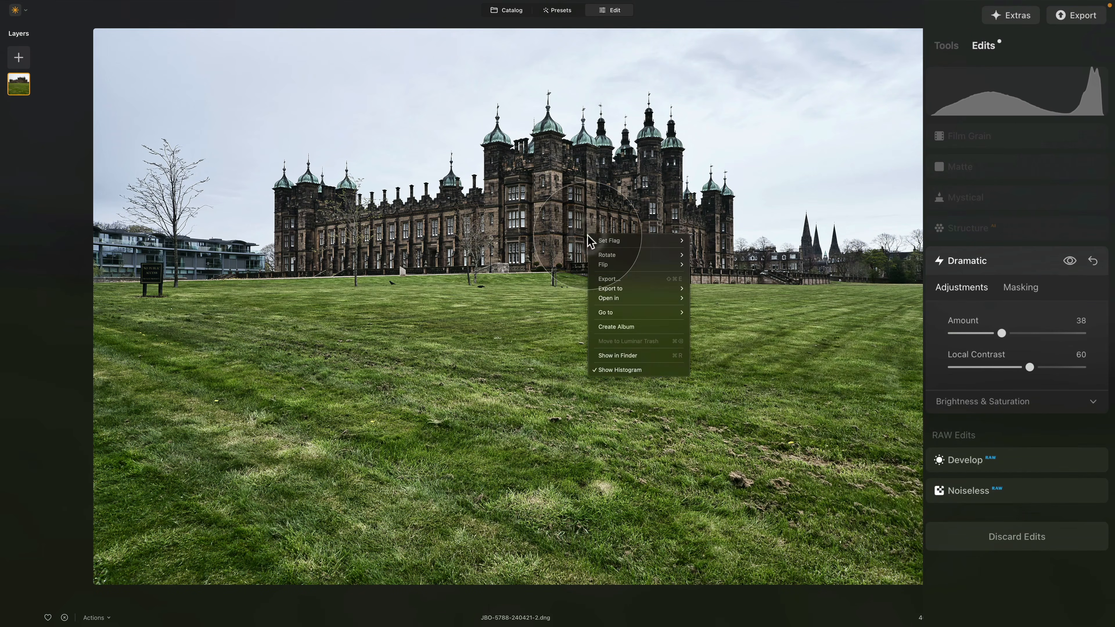
{"action": "left_click", "coordinate": [806, 211]}
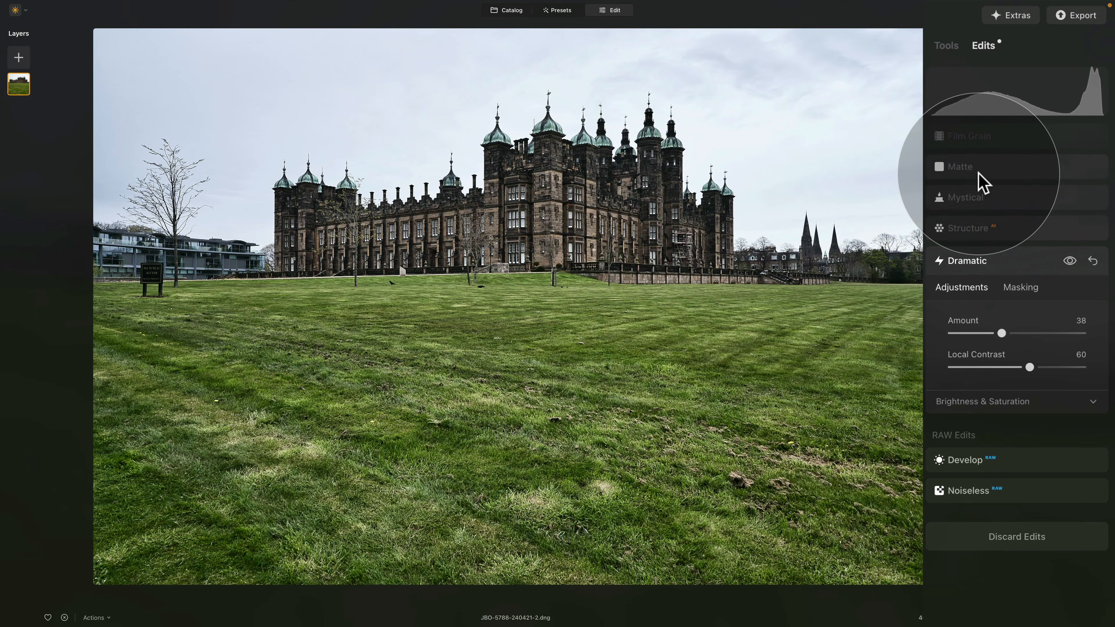
{"action": "left_click", "coordinate": [989, 136]}
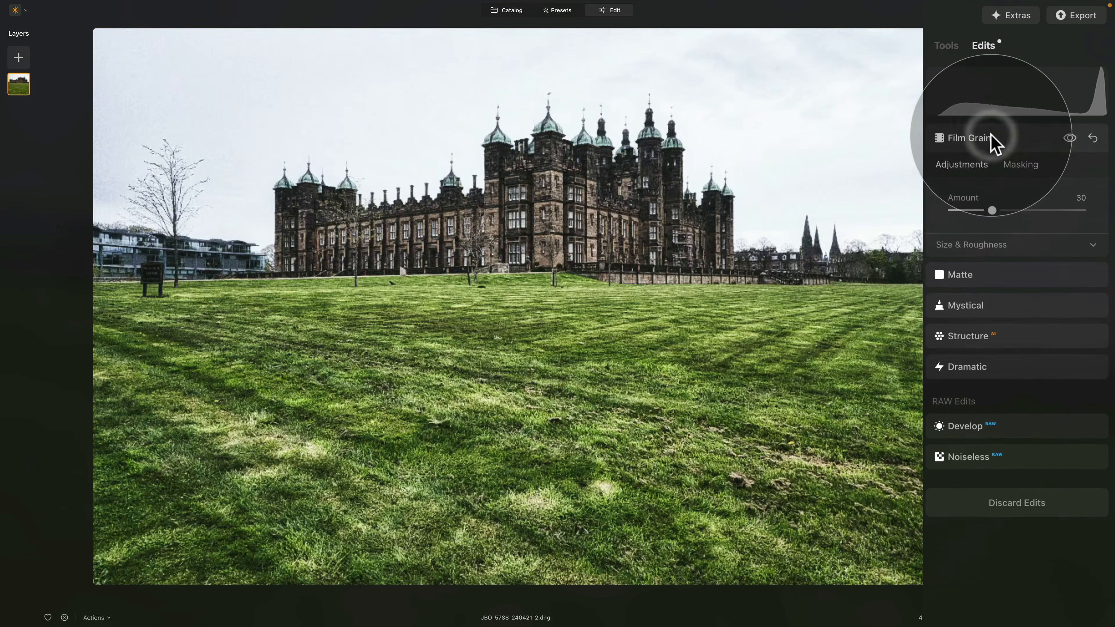
{"action": "right_click", "coordinate": [698, 202]}
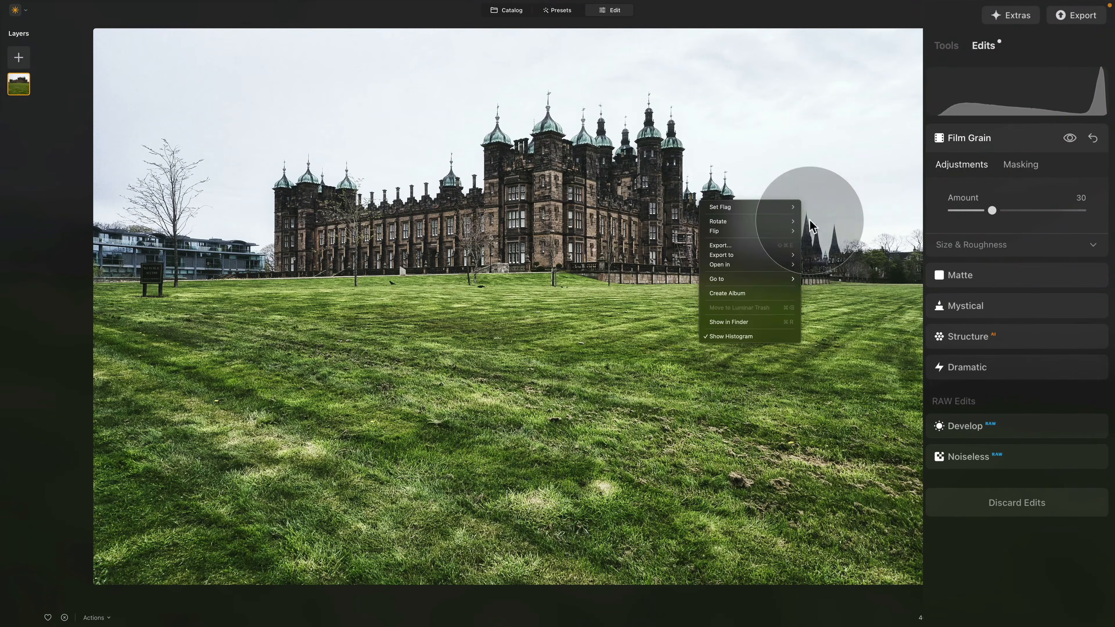
{"action": "left_click", "coordinate": [861, 319]}
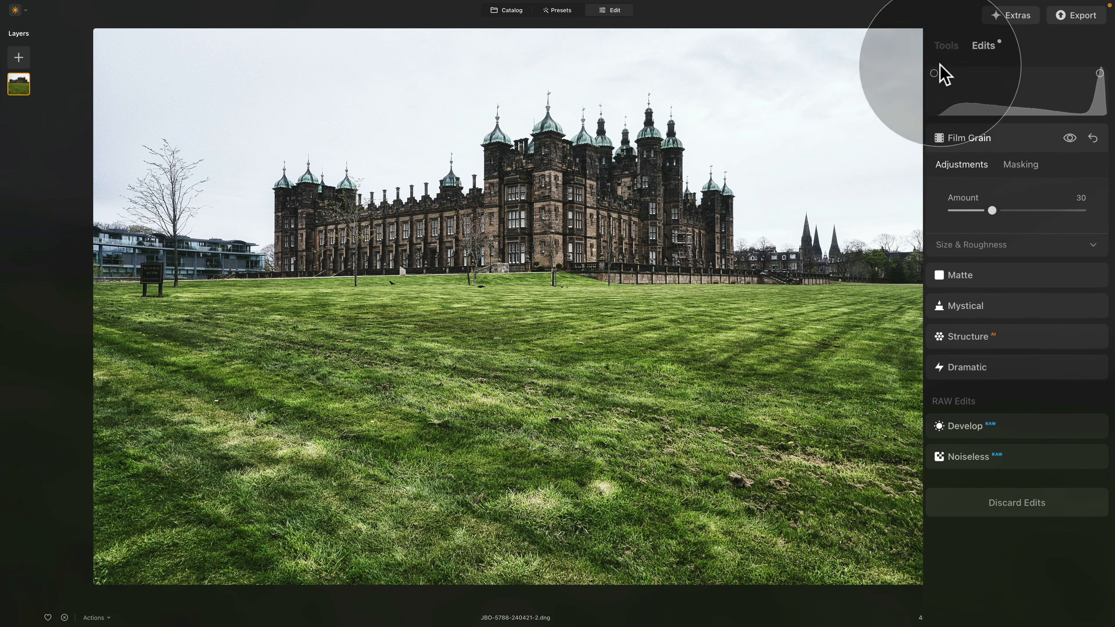
- Try the Enhance tool on the castle photo with an Accent of about 51, and reset and close it
{"action": "left_click", "coordinate": [944, 46]}
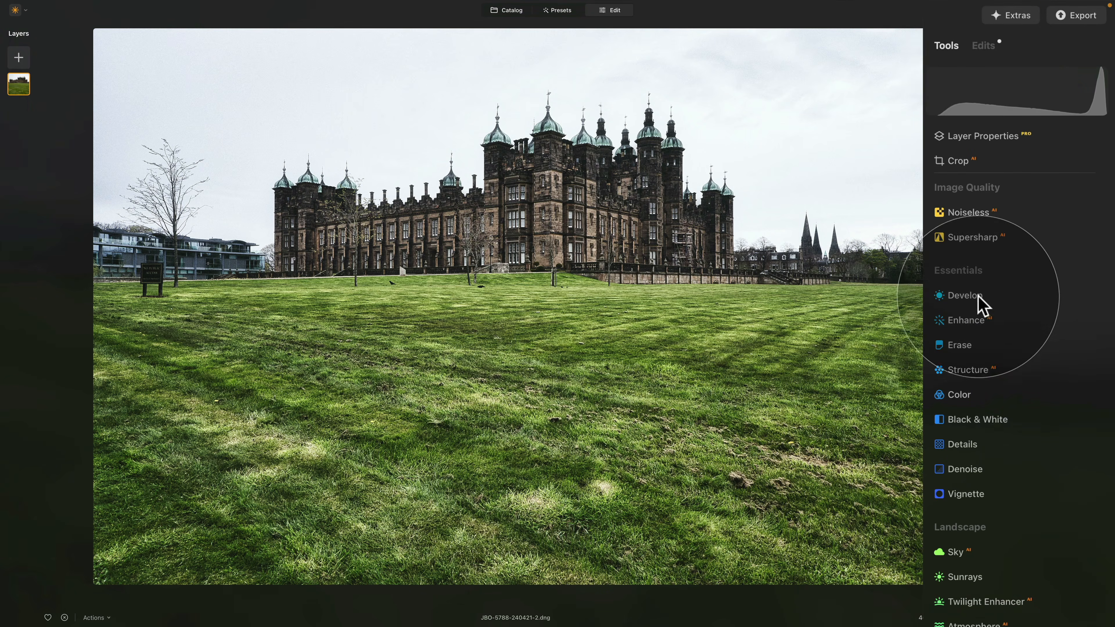
{"action": "left_click", "coordinate": [977, 319]}
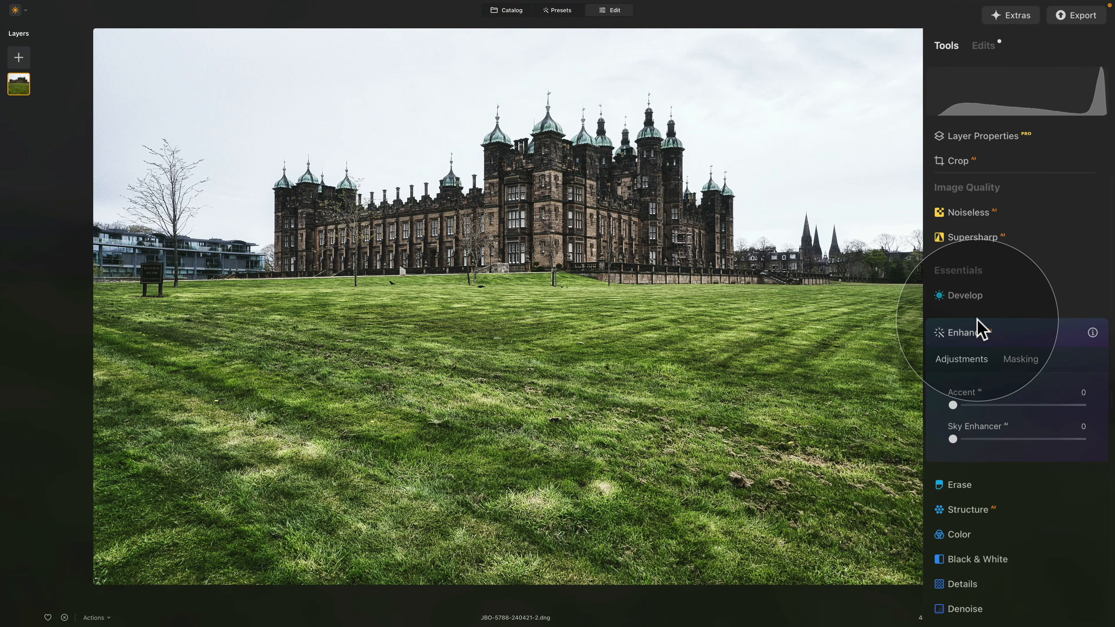
{"action": "left_click", "coordinate": [983, 405]}
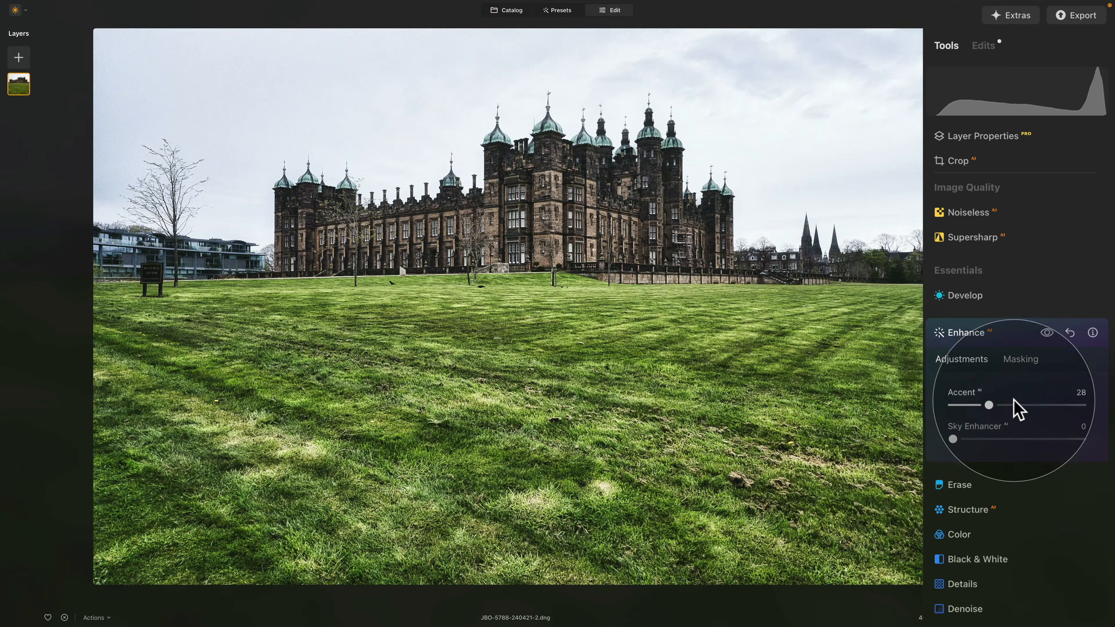
{"action": "left_click", "coordinate": [1020, 404]}
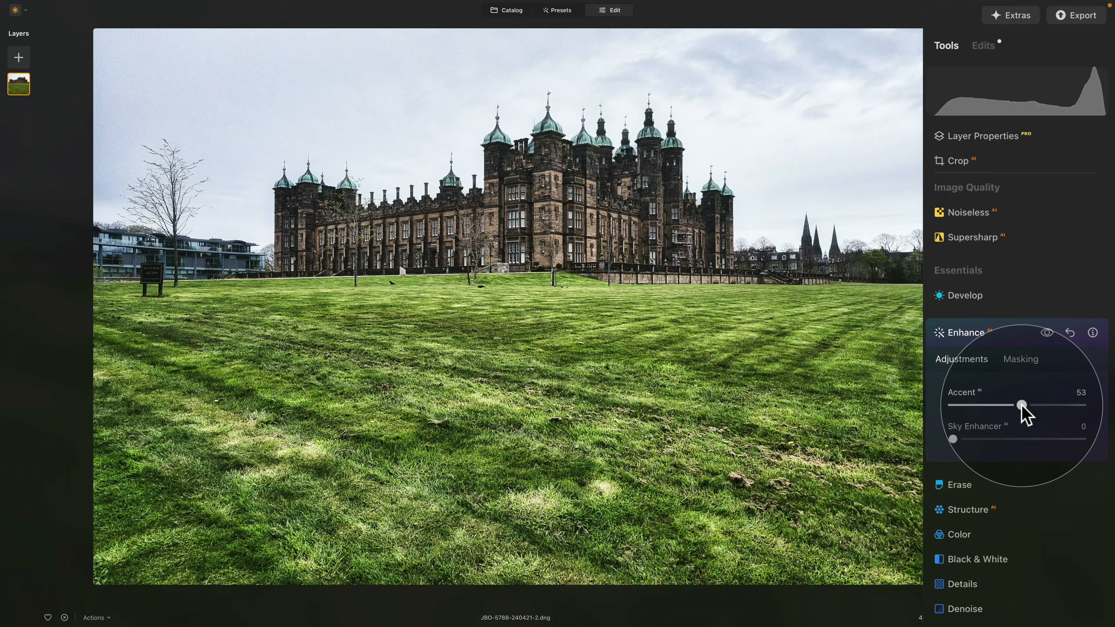
{"action": "left_click_drag", "start_coordinate": [1022, 404], "coordinate": [959, 407]}
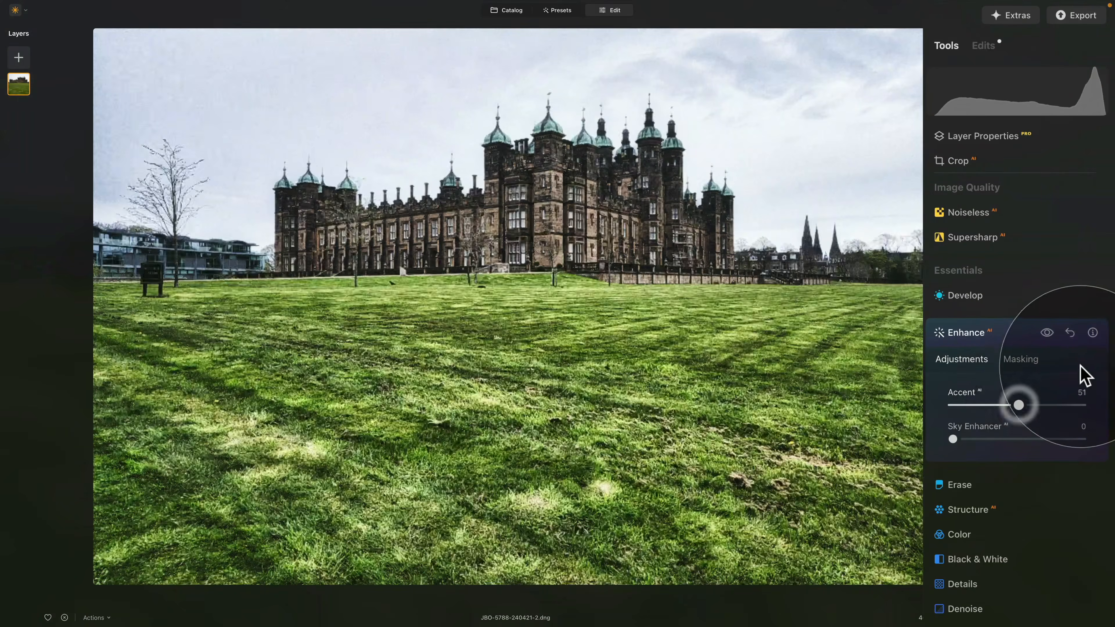
{"action": "left_click", "coordinate": [1069, 333]}
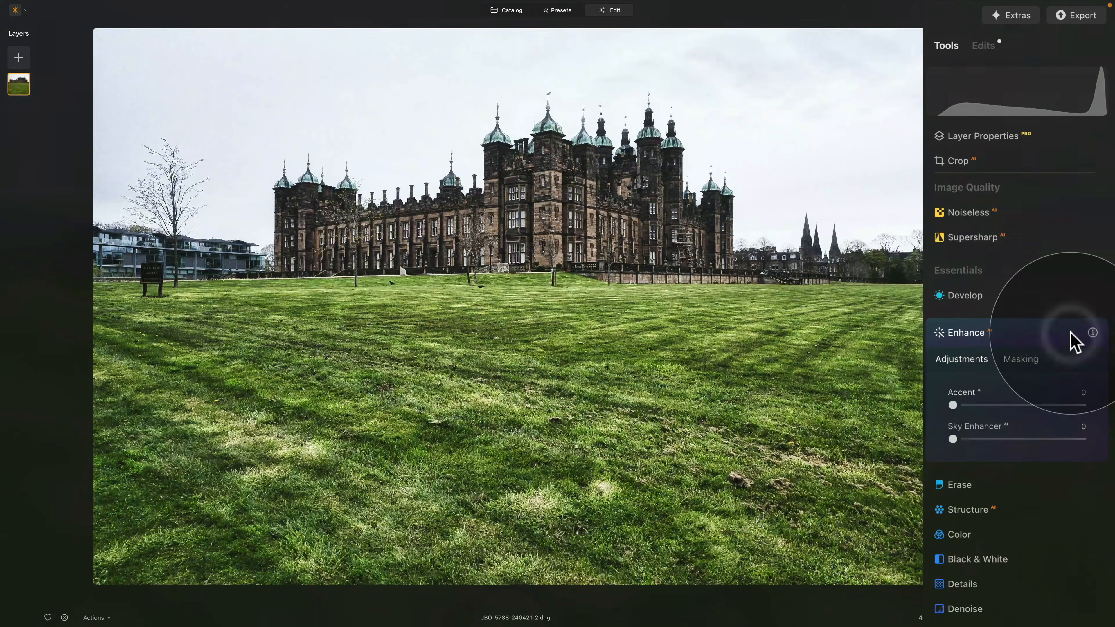
{"action": "left_click", "coordinate": [1021, 334]}
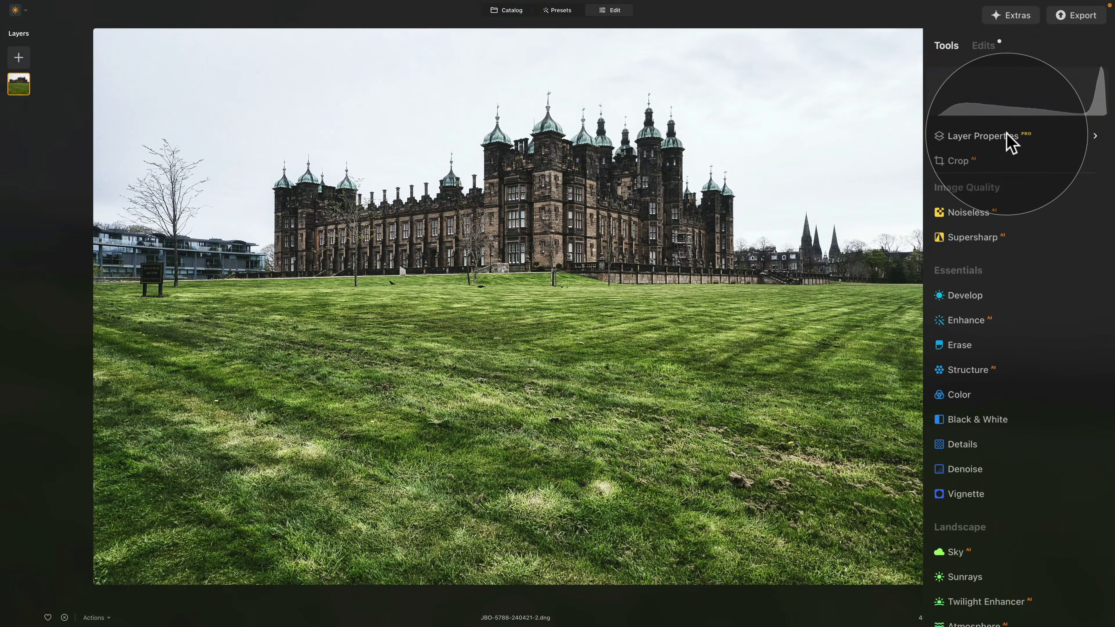
- Check the applied edits and available tools, and delete the zeroed Enhance edit from the photo's edits
{"action": "left_click", "coordinate": [985, 48]}
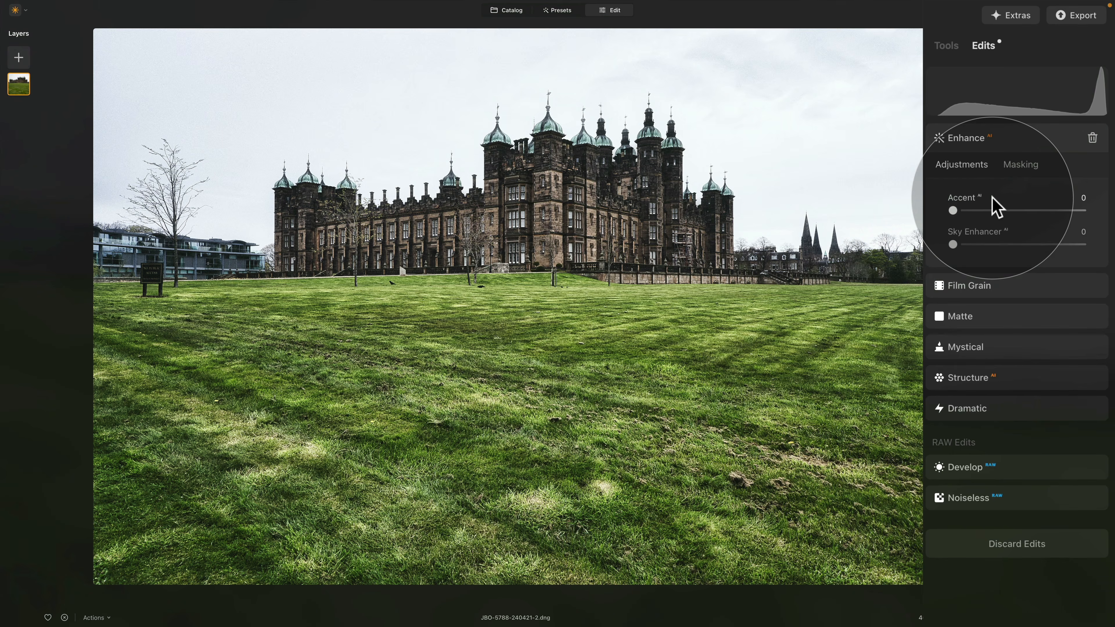
{"action": "left_click", "coordinate": [953, 48]}
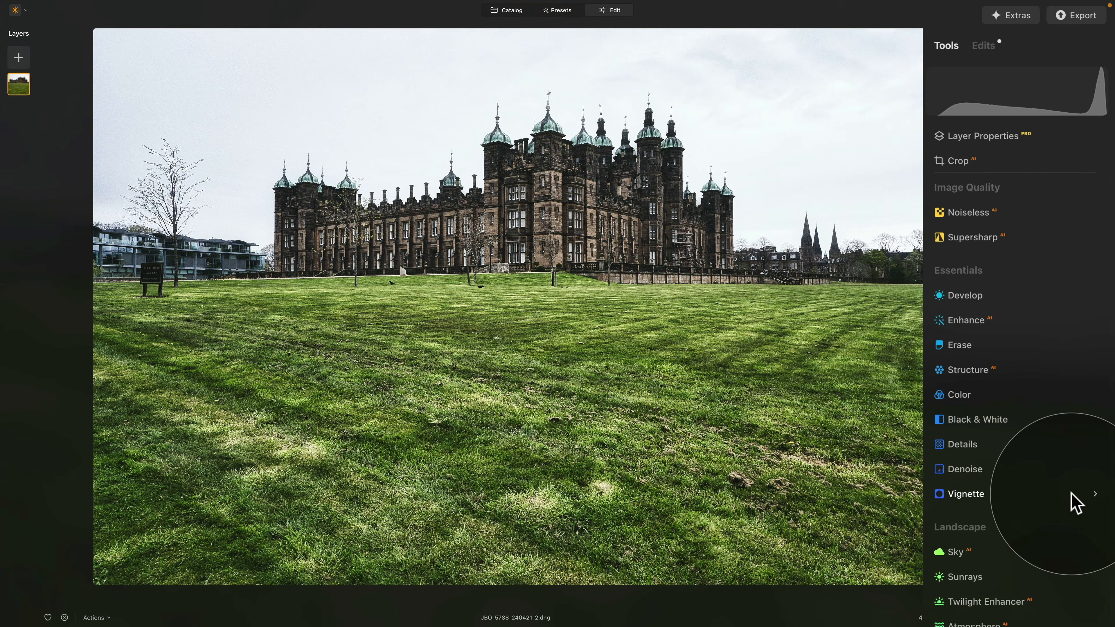
{"action": "scroll", "coordinate": [1025, 465], "scroll_direction": "down", "scroll_amount": 10}
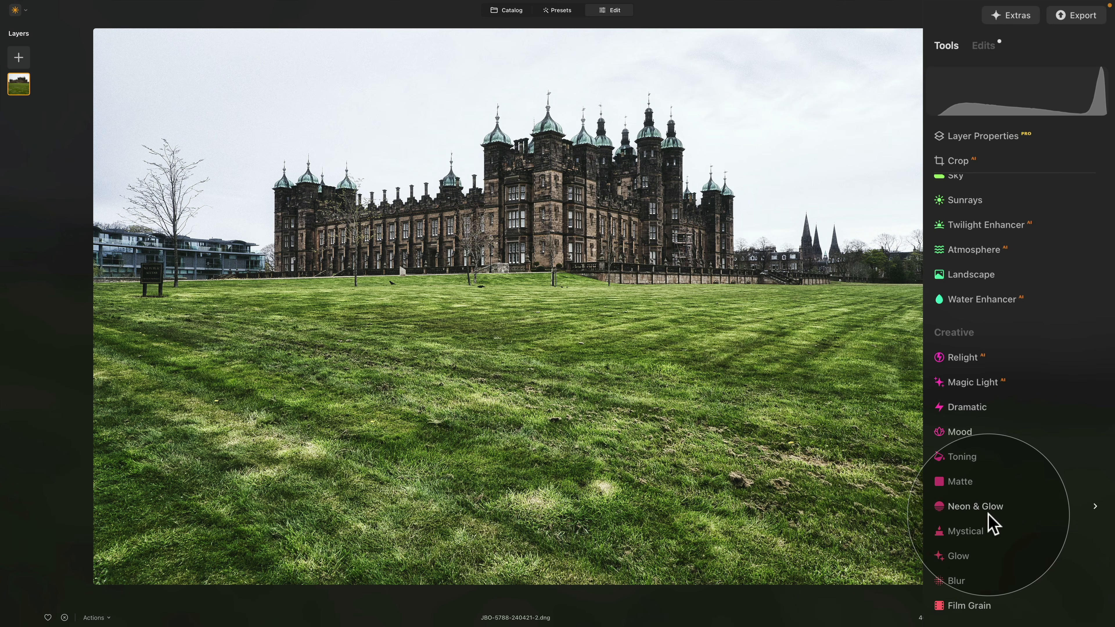
{"action": "left_click", "coordinate": [984, 46]}
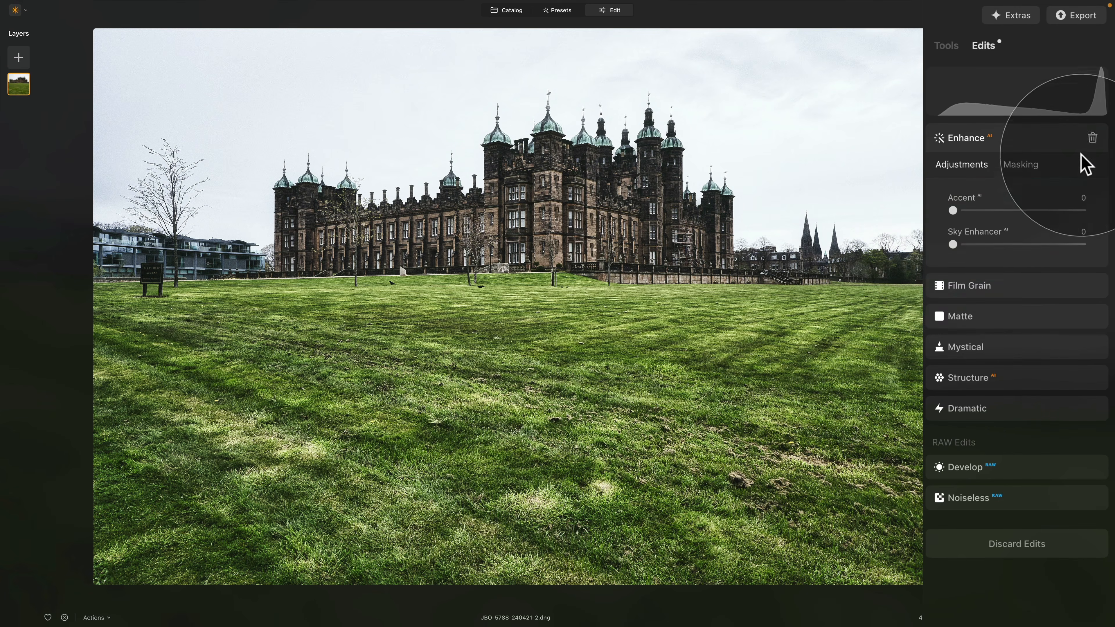
{"action": "left_click", "coordinate": [1092, 139]}
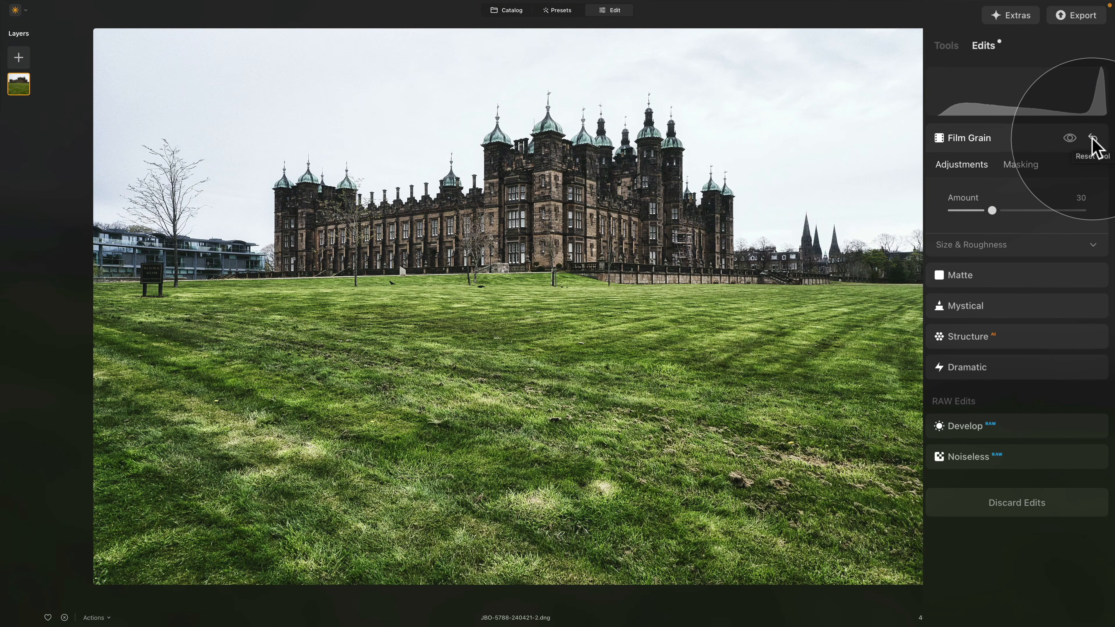
- Set the applied Mystical edit's Amount to 49 and compare the photo with the edit hidden and shown
{"action": "left_click", "coordinate": [1007, 306]}
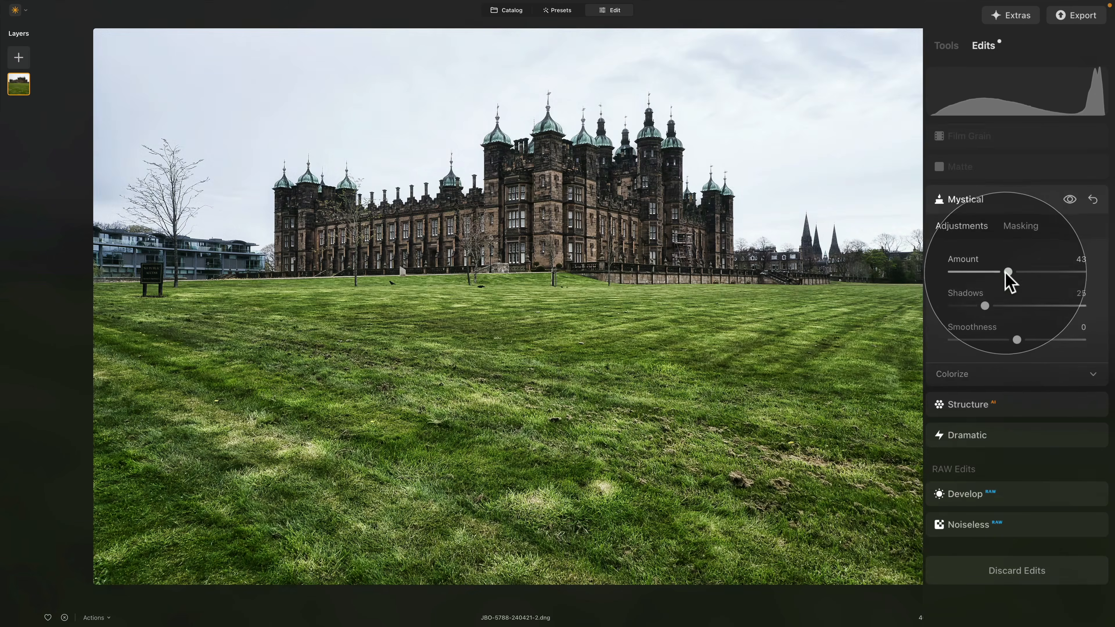
{"action": "left_click_drag", "start_coordinate": [1007, 271], "coordinate": [1018, 275]}
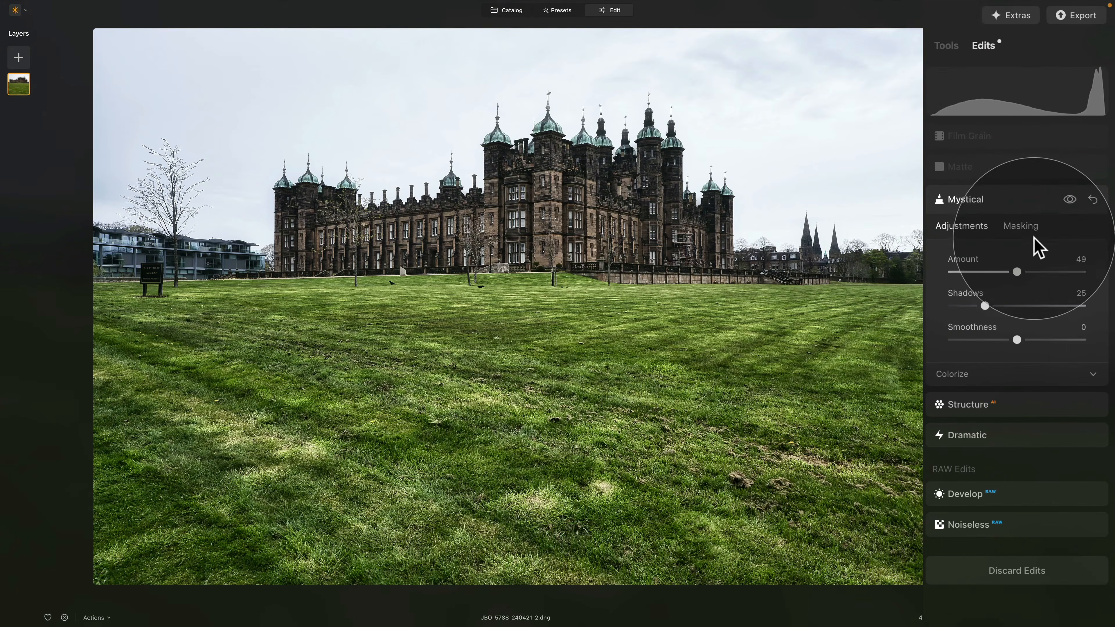
{"action": "left_click", "coordinate": [1028, 226]}
{"action": "left_click", "coordinate": [958, 228]}
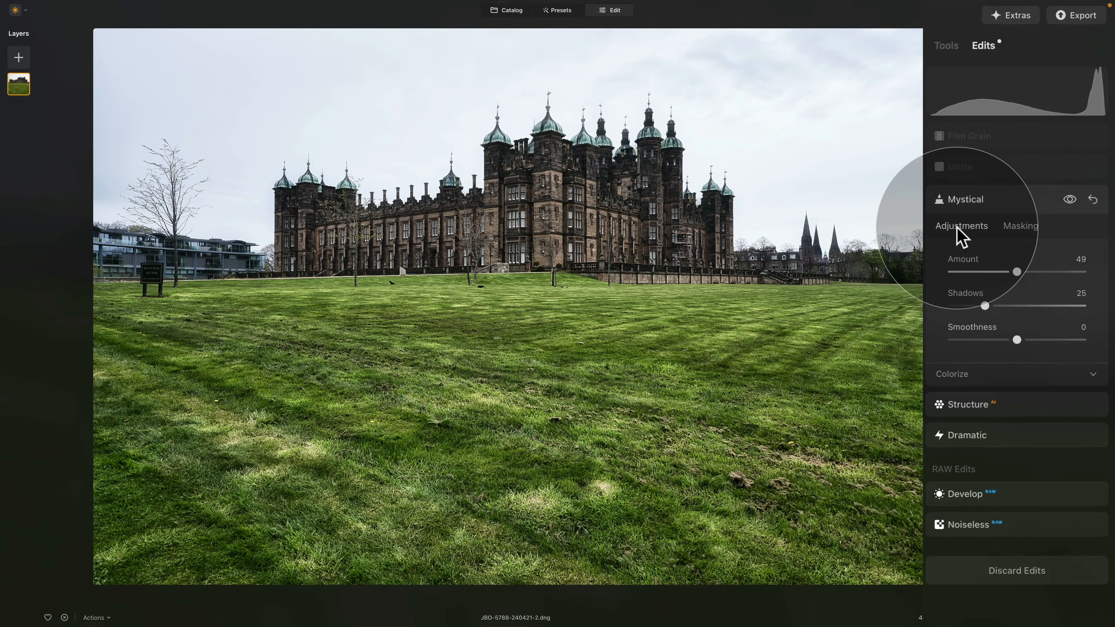
{"action": "left_click", "coordinate": [1068, 201]}
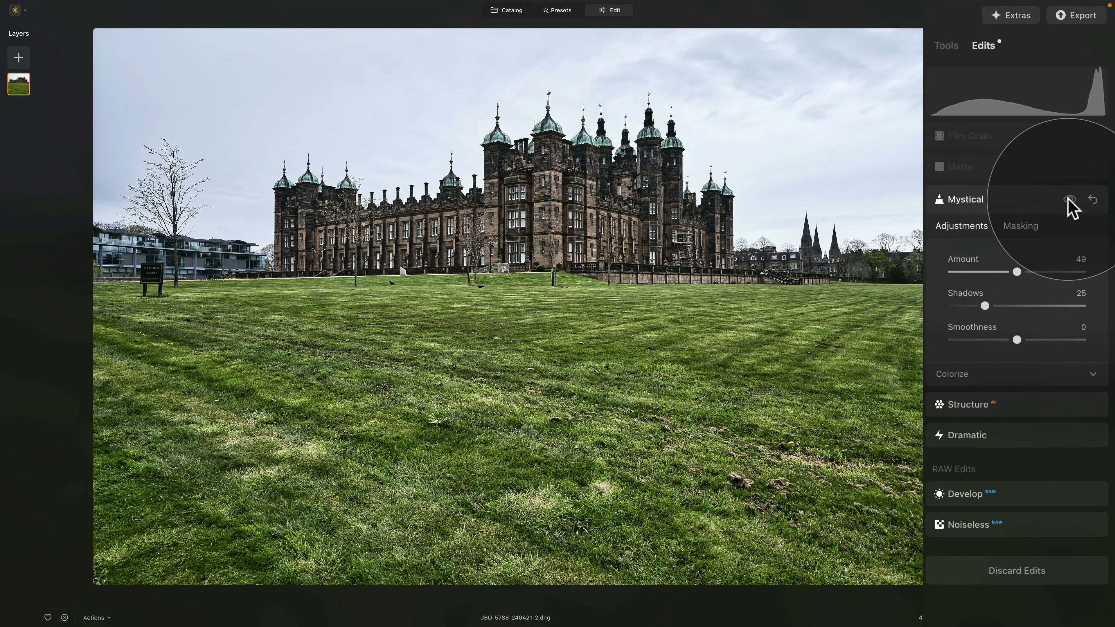
{"action": "left_click", "coordinate": [1069, 200]}
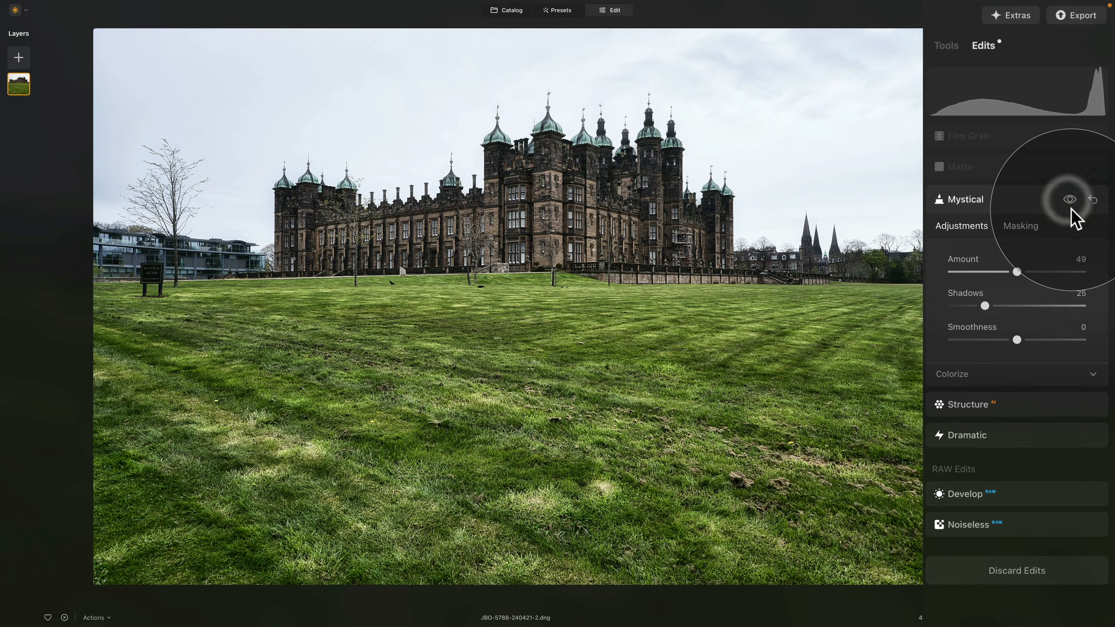
- Reset the Mystical edit, delete it from the applied edits, and reopen Film Grain
{"action": "left_click", "coordinate": [1093, 200]}
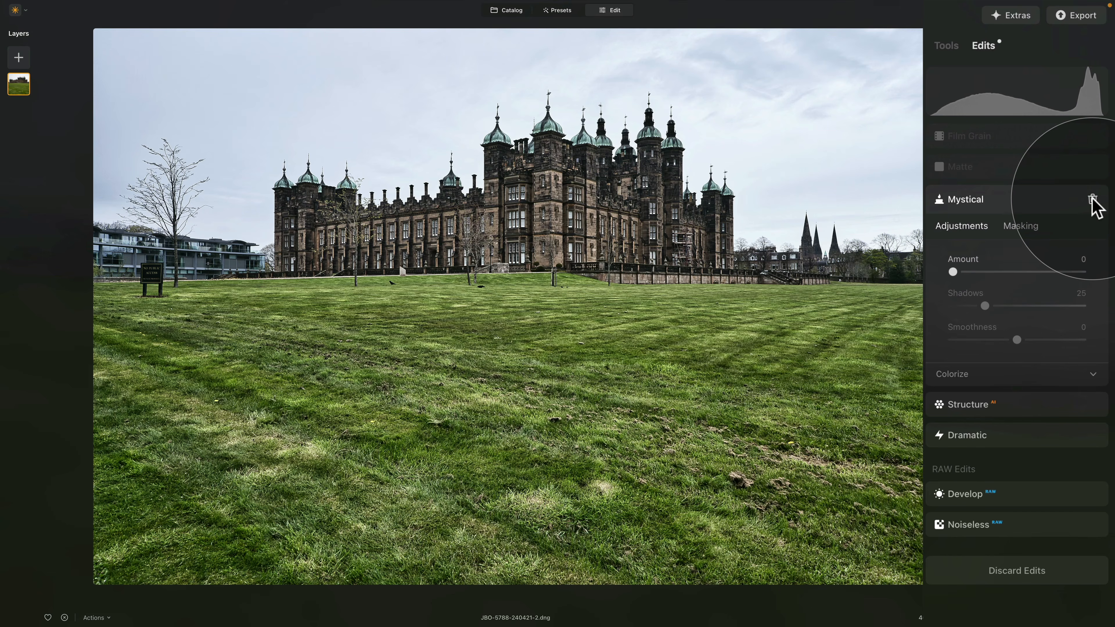
{"action": "left_click", "coordinate": [1092, 199]}
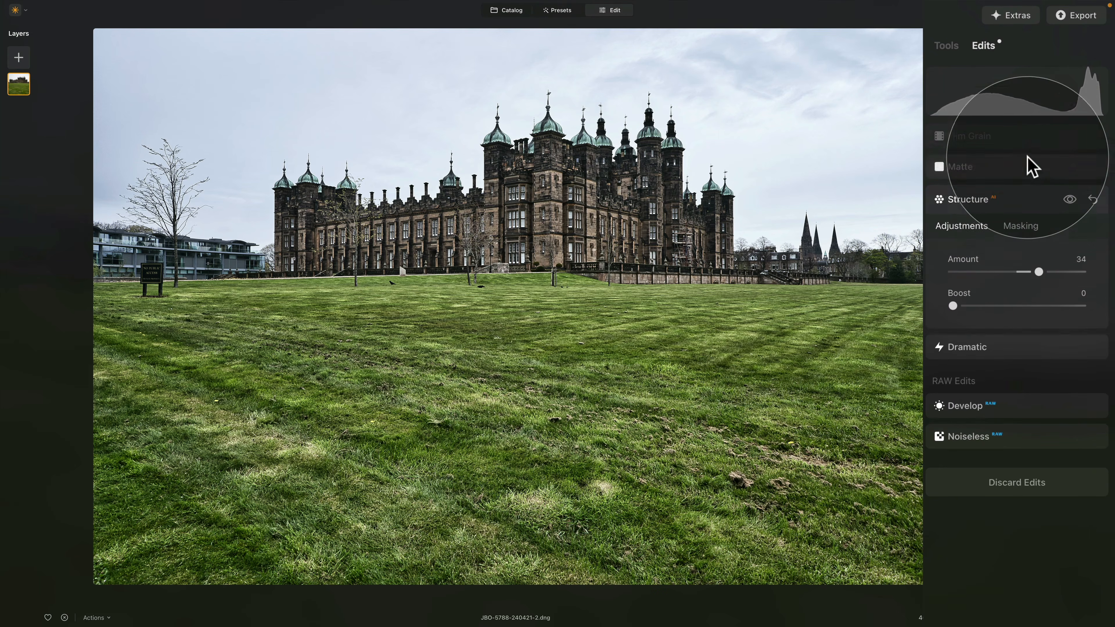
{"action": "left_click", "coordinate": [990, 138]}
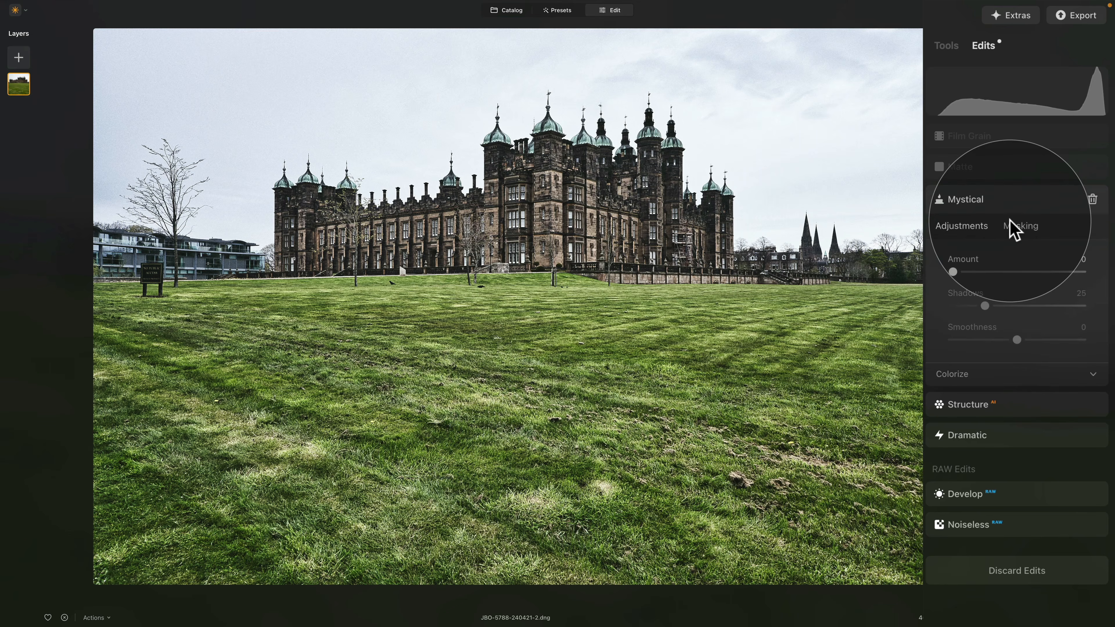
- Set the Mystical edit's Amount to 35, and return to the full list of applied edits
{"action": "left_click", "coordinate": [997, 271]}
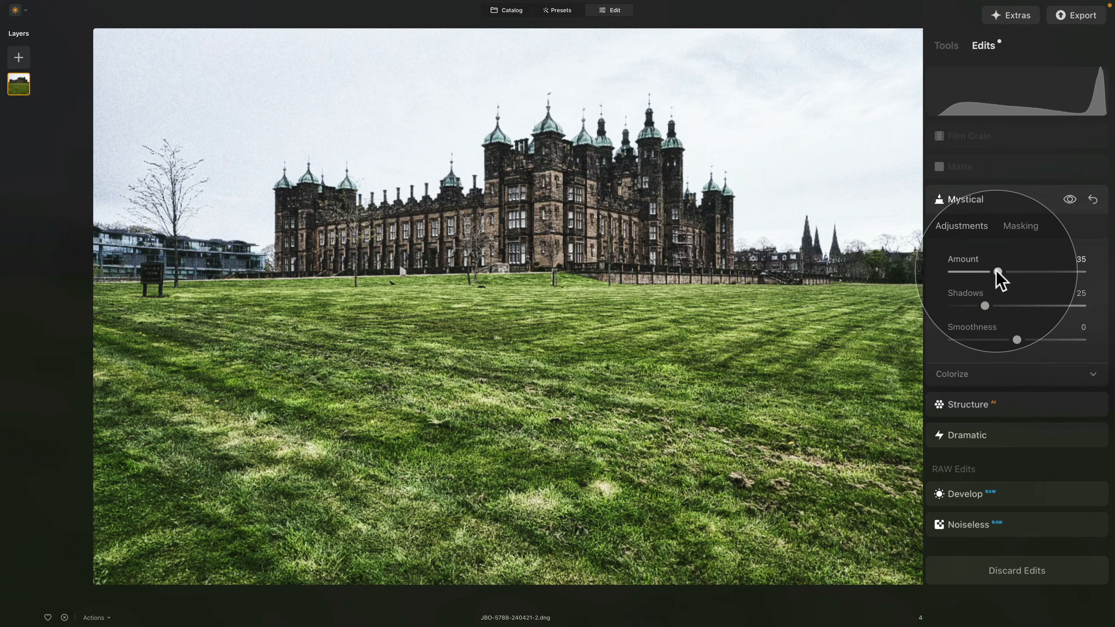
{"action": "left_click", "coordinate": [945, 46]}
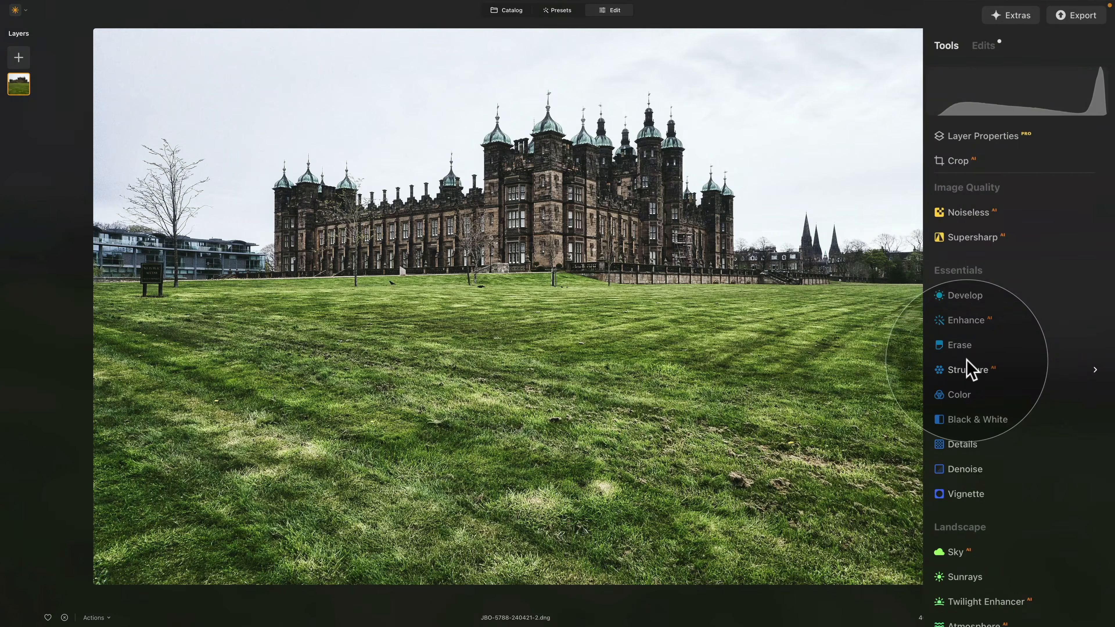
{"action": "left_click", "coordinate": [987, 48]}
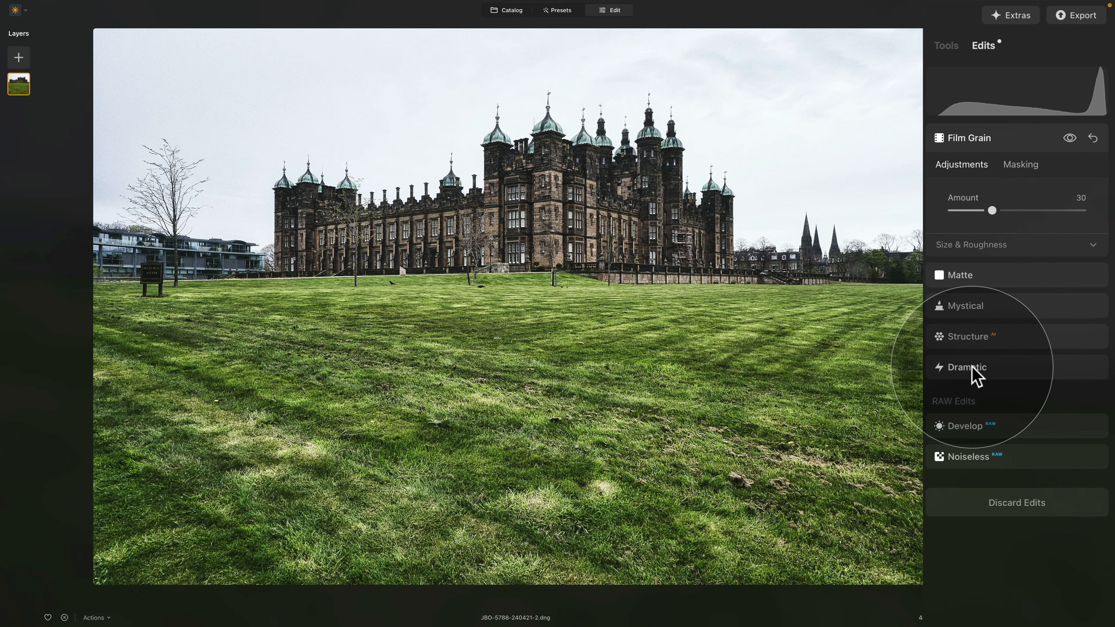
- Reopen the Mystical edit, compare the photo with it hidden and shown, and check its masking and adjustment settings
{"action": "left_click", "coordinate": [974, 310]}
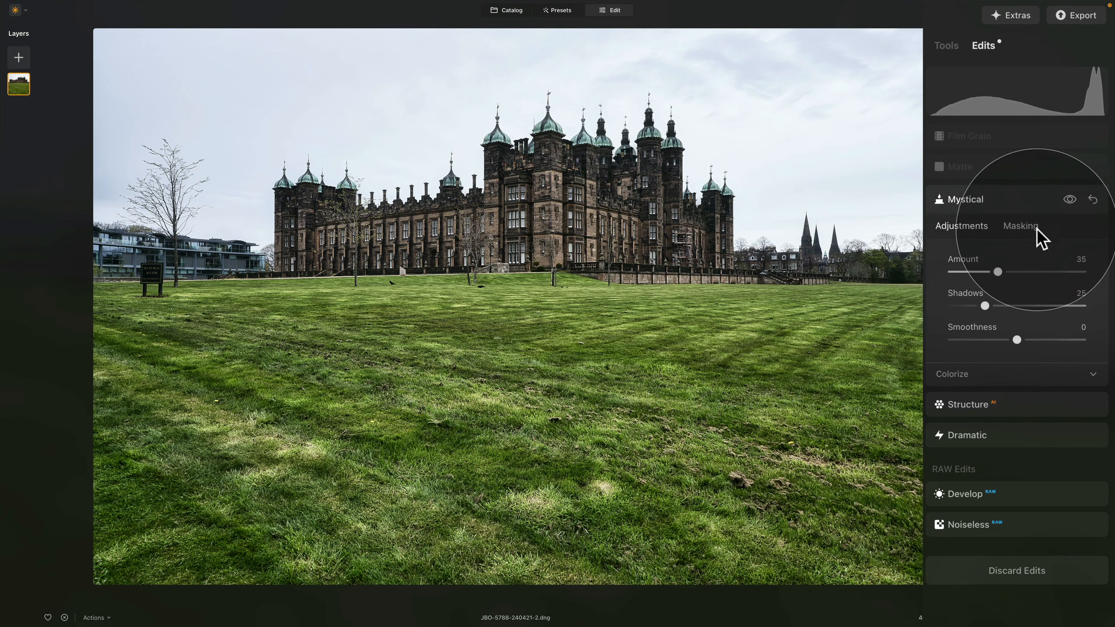
{"action": "left_click", "coordinate": [1070, 200]}
{"action": "left_click", "coordinate": [1070, 200]}
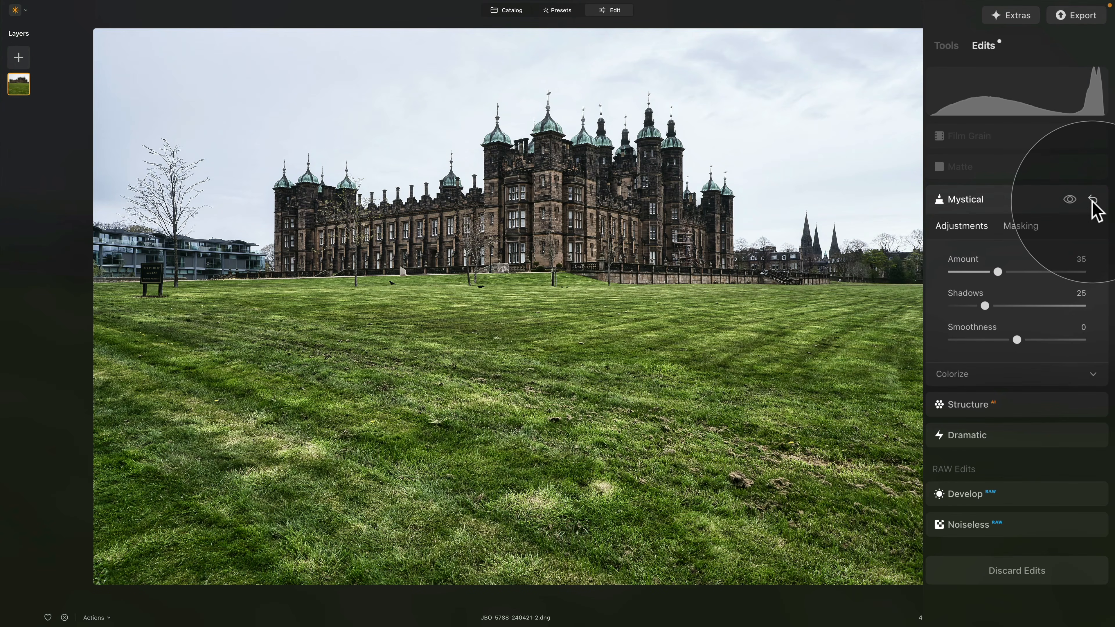
{"action": "left_click", "coordinate": [1015, 224]}
{"action": "left_click", "coordinate": [972, 227]}
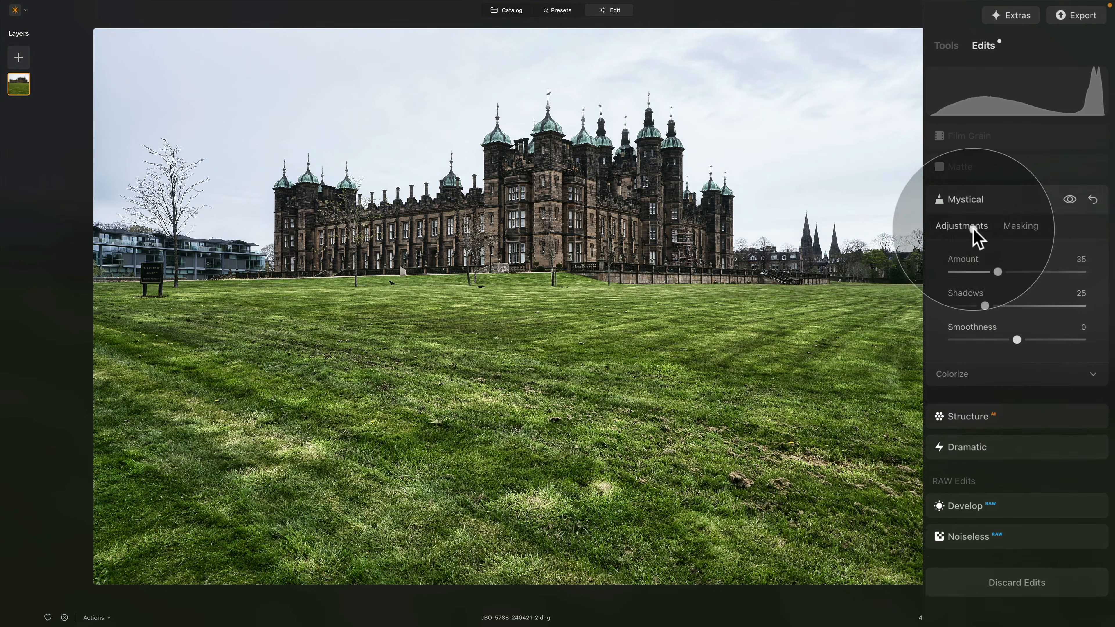
- Reset and delete the Mystical edit, and return to the Film Grain edit
{"action": "left_click", "coordinate": [1093, 200]}
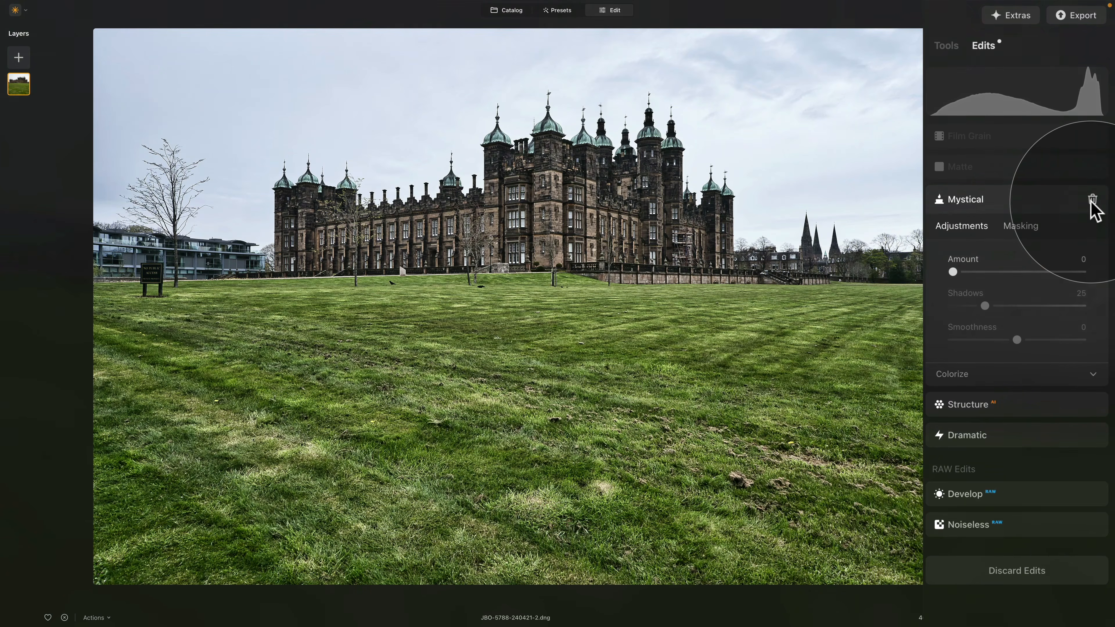
{"action": "left_click", "coordinate": [1091, 201]}
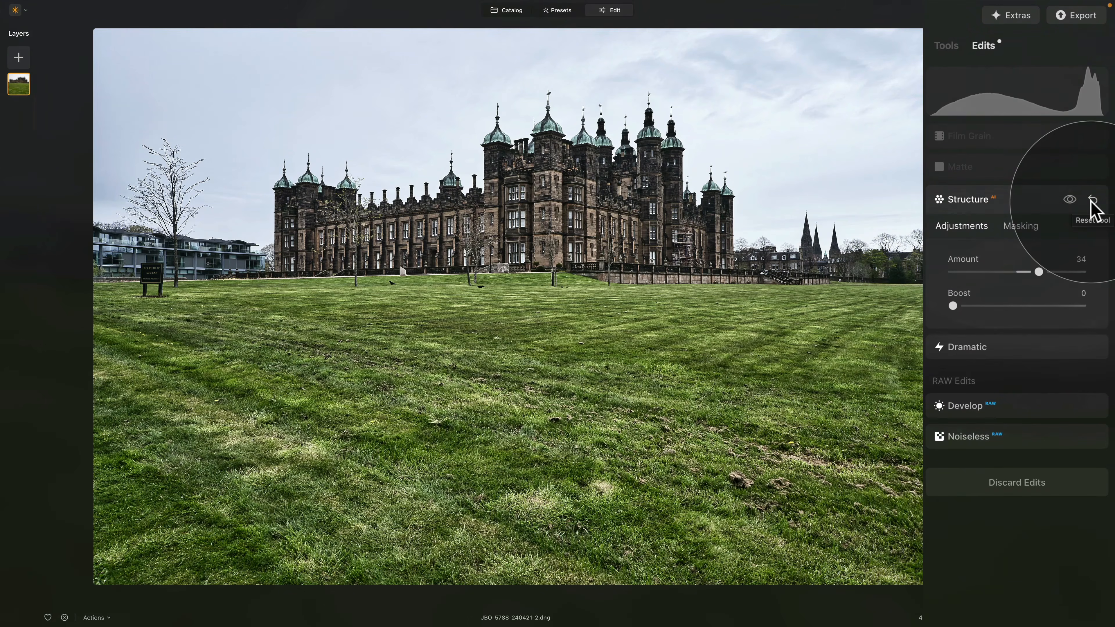
{"action": "left_click", "coordinate": [1064, 141]}
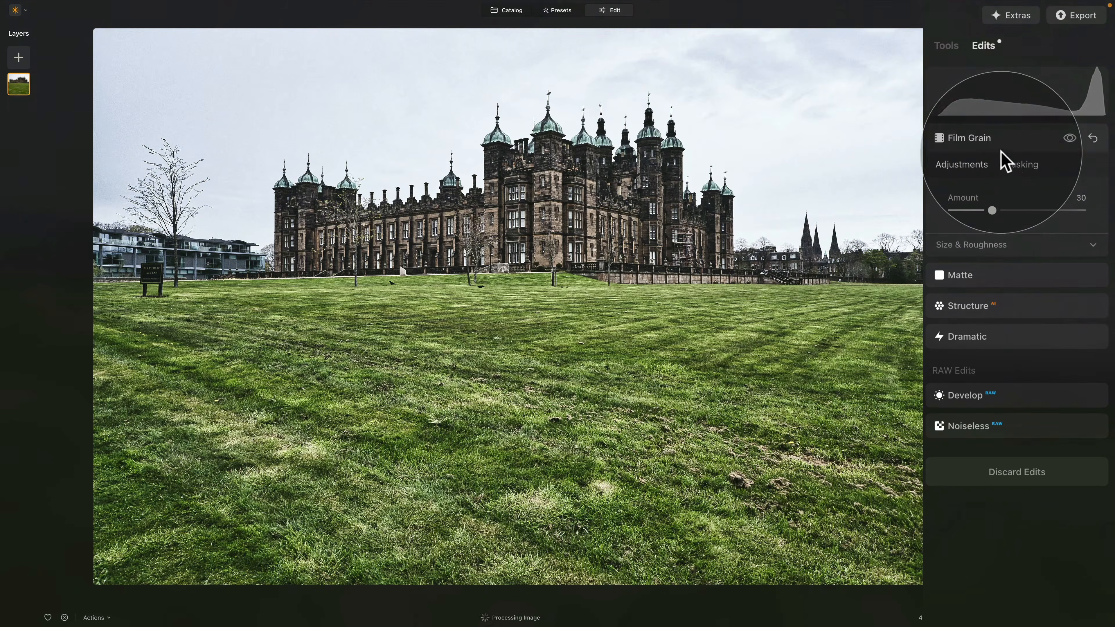
- Discard the photo's edits, check the available tools and listed edits, and restore the full stack through Film Grain
{"action": "left_click", "coordinate": [1004, 474]}
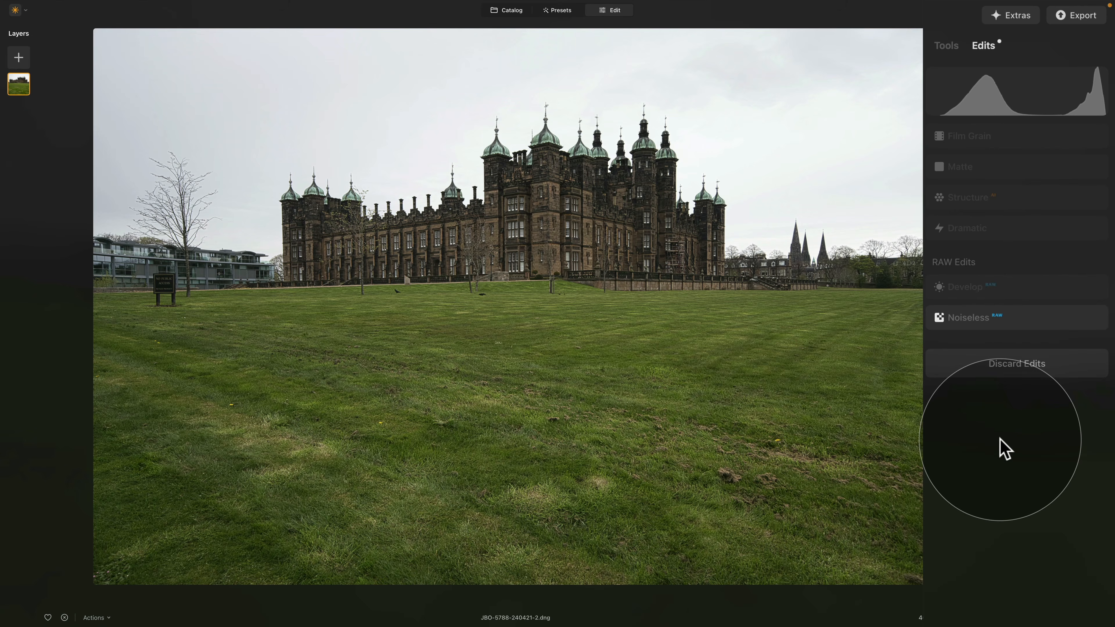
{"action": "left_click", "coordinate": [946, 45]}
{"action": "left_click", "coordinate": [982, 46]}
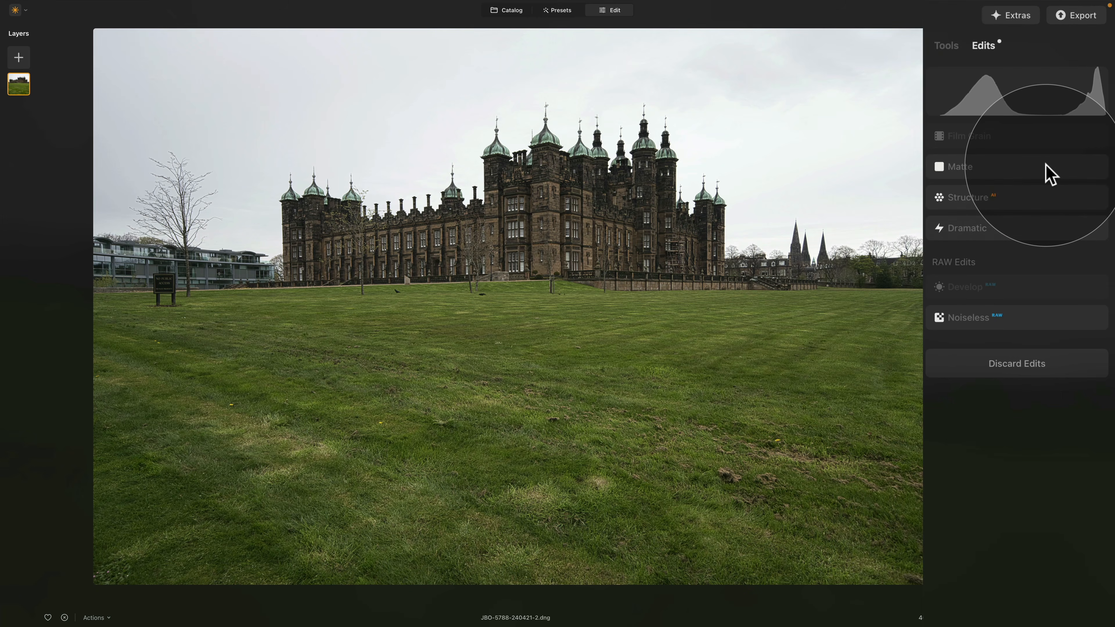
{"action": "left_click", "coordinate": [1013, 137]}
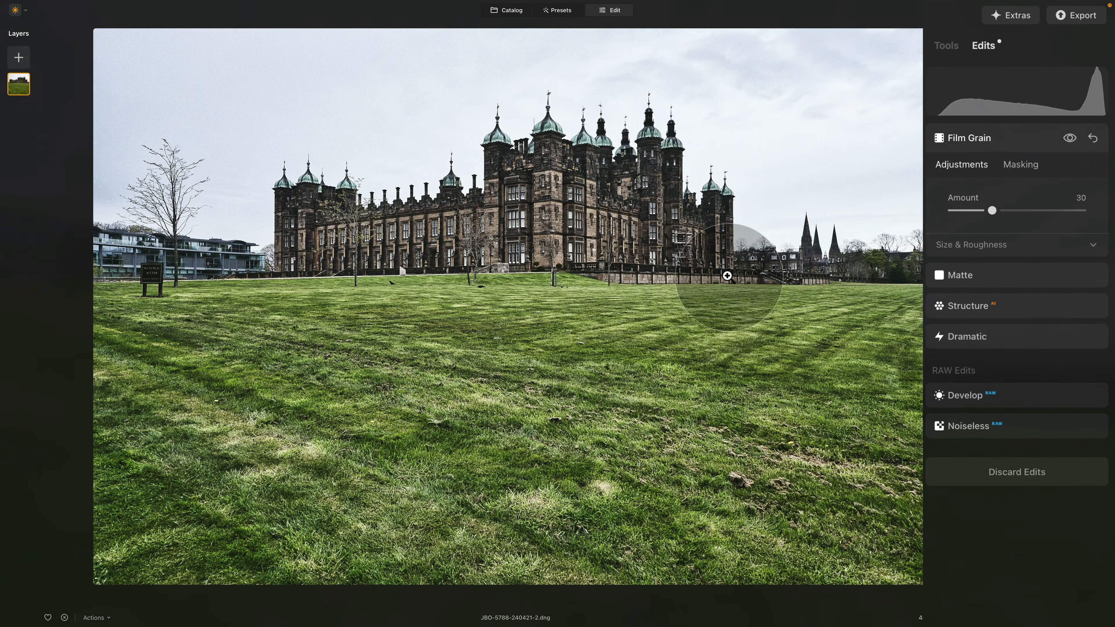
- Discard the edits again, restore them up to Structure, and bring back the whole stack through Film Grain
{"action": "left_click", "coordinate": [1001, 478]}
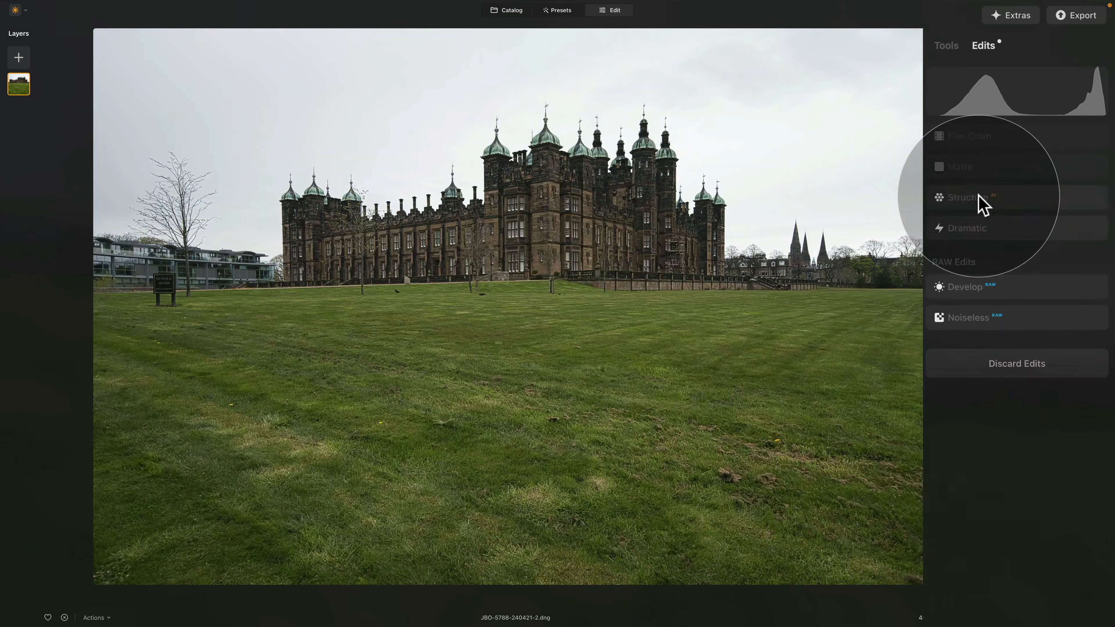
{"action": "left_click", "coordinate": [977, 202]}
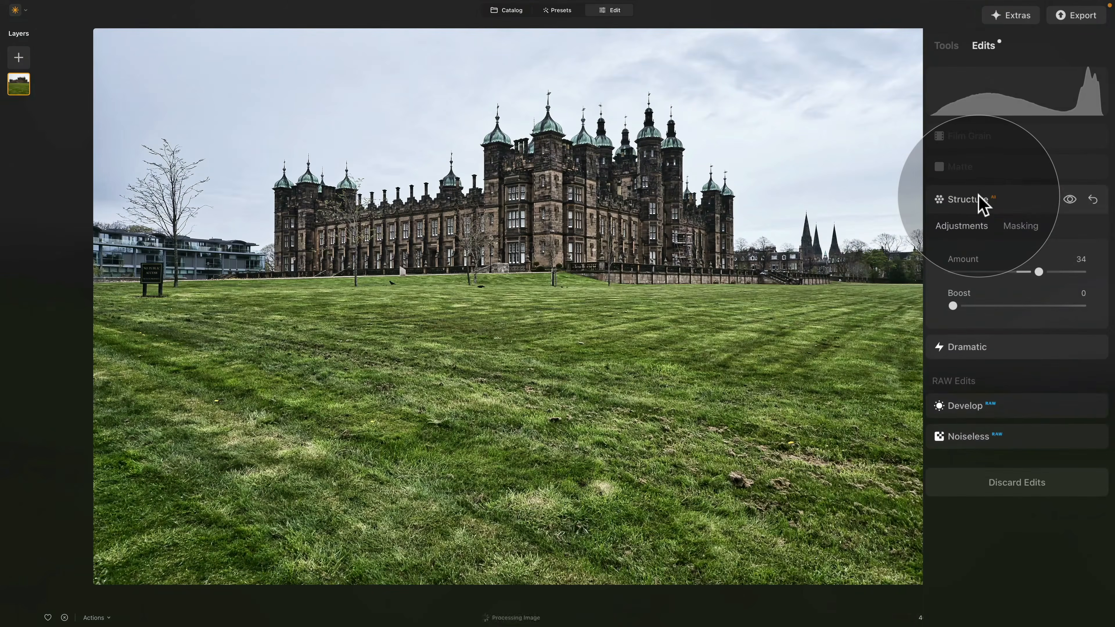
{"action": "left_click", "coordinate": [988, 134]}
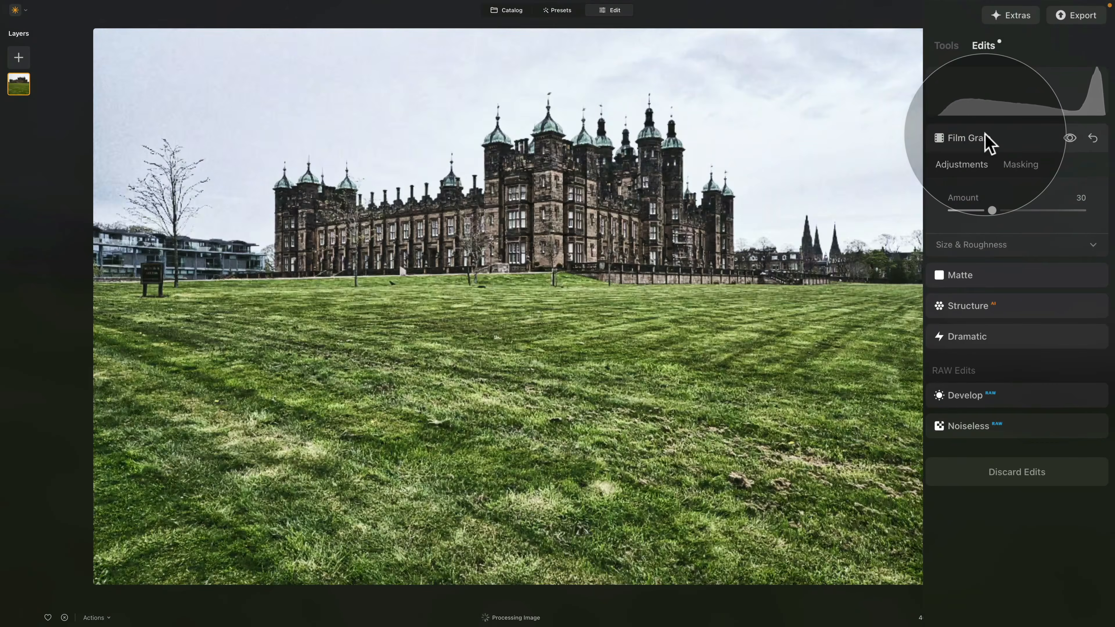
- Discard the existing edits and apply Enhance with Accent set to 35
{"action": "left_click", "coordinate": [1040, 479]}
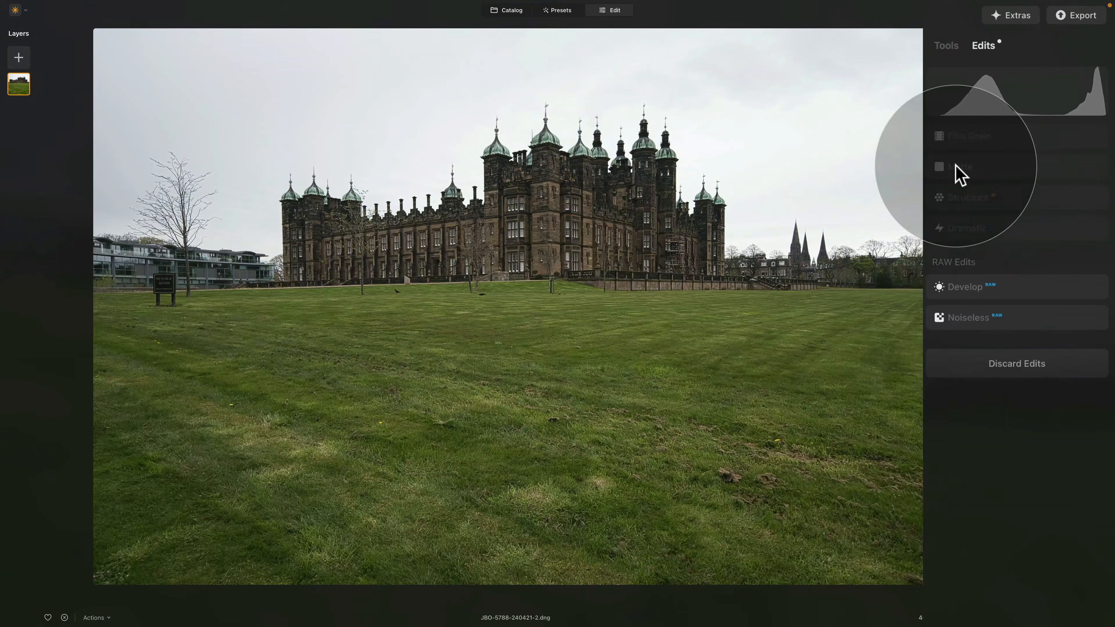
{"action": "left_click", "coordinate": [948, 46]}
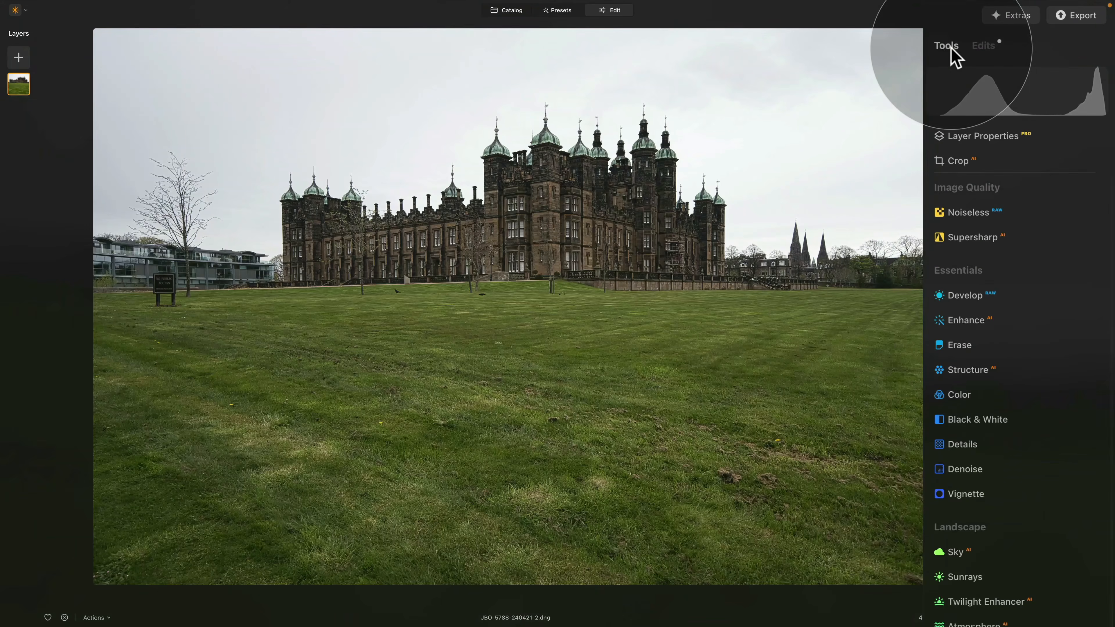
{"action": "left_click", "coordinate": [977, 320]}
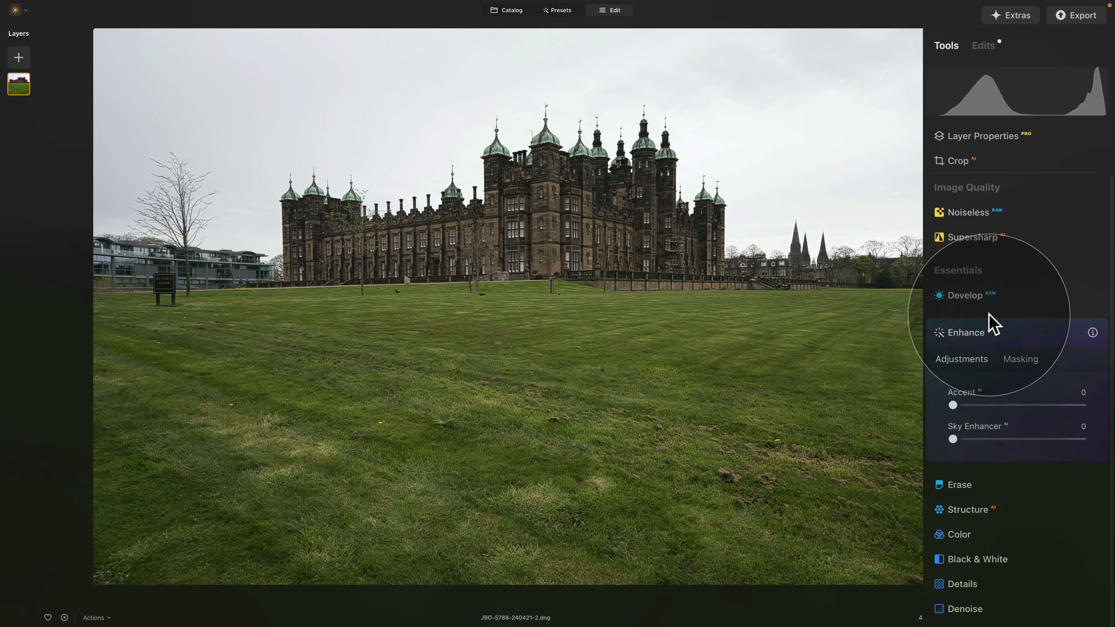
{"action": "left_click", "coordinate": [988, 399]}
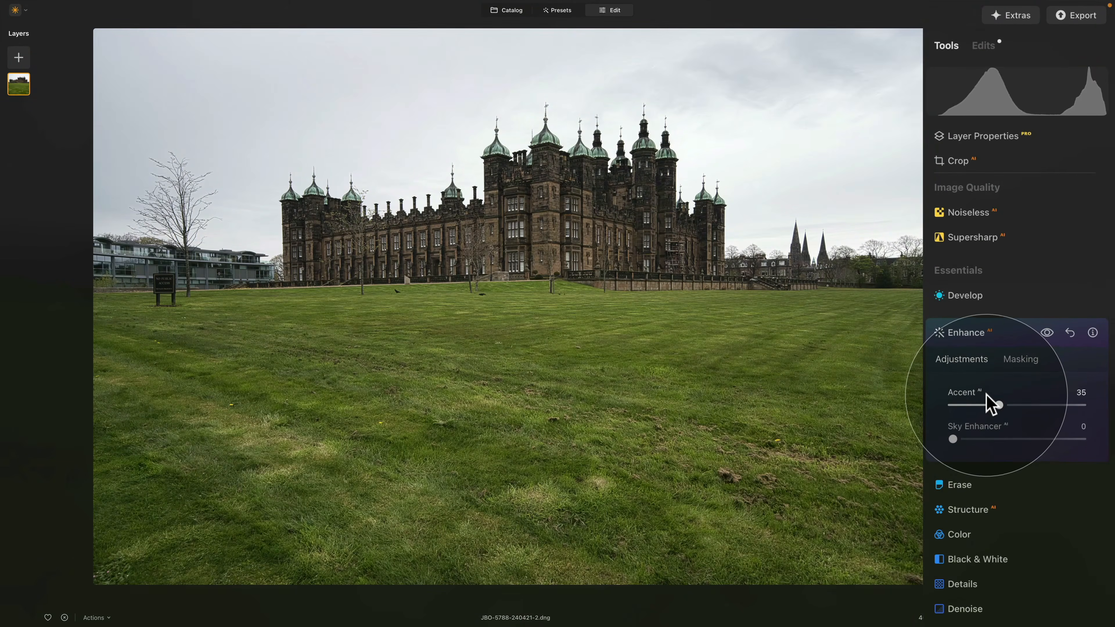
{"action": "left_click", "coordinate": [999, 336]}
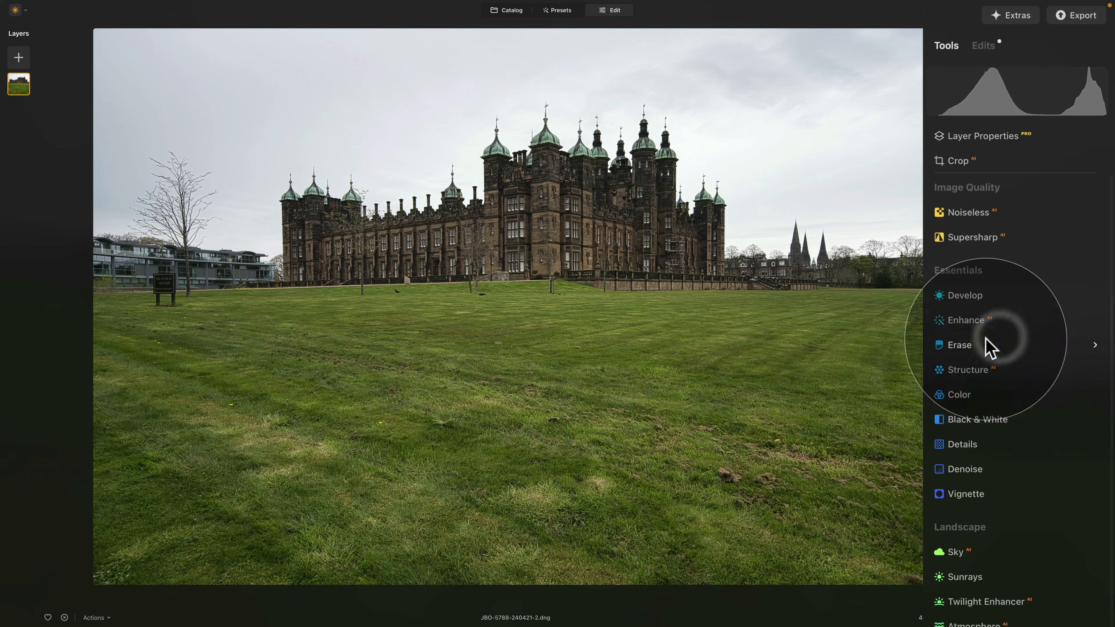
- Review the applied edits, including Develop, and discard all of them from the photo
{"action": "left_click", "coordinate": [983, 47]}
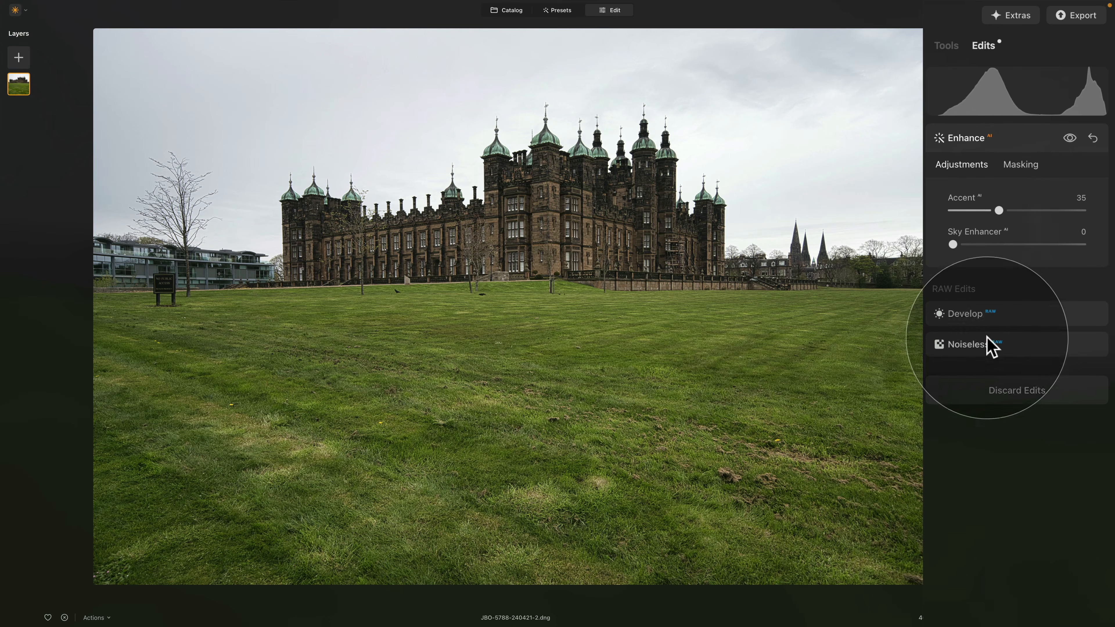
{"action": "left_click", "coordinate": [991, 315]}
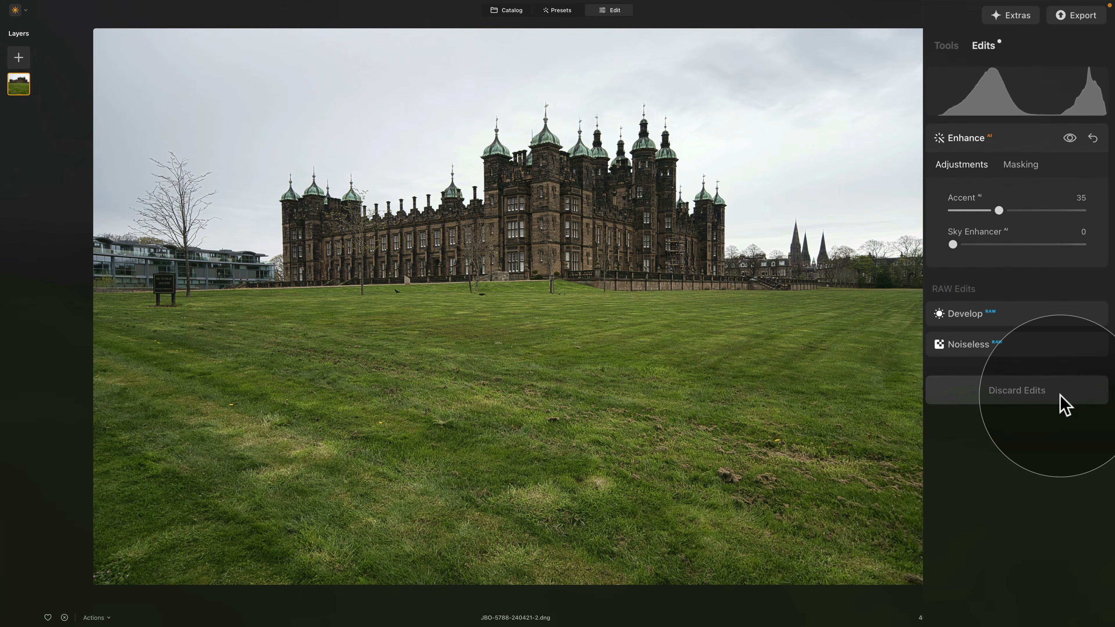
{"action": "left_click", "coordinate": [1062, 402]}
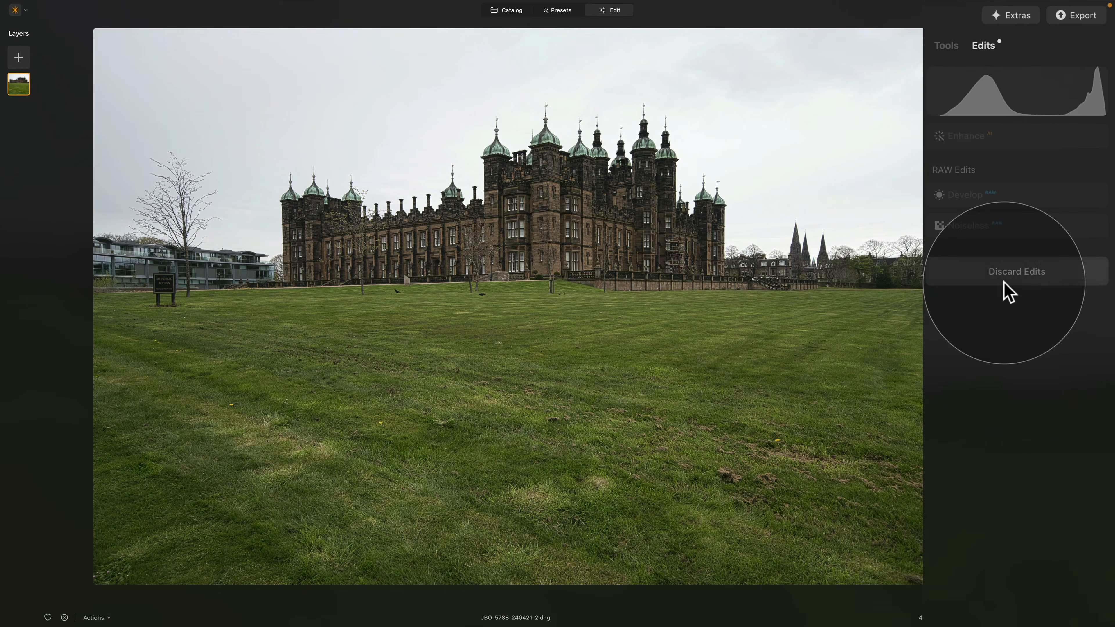
- Apply the creative Dramatic tool to the photo with Amount set to 65
{"action": "left_click", "coordinate": [946, 47]}
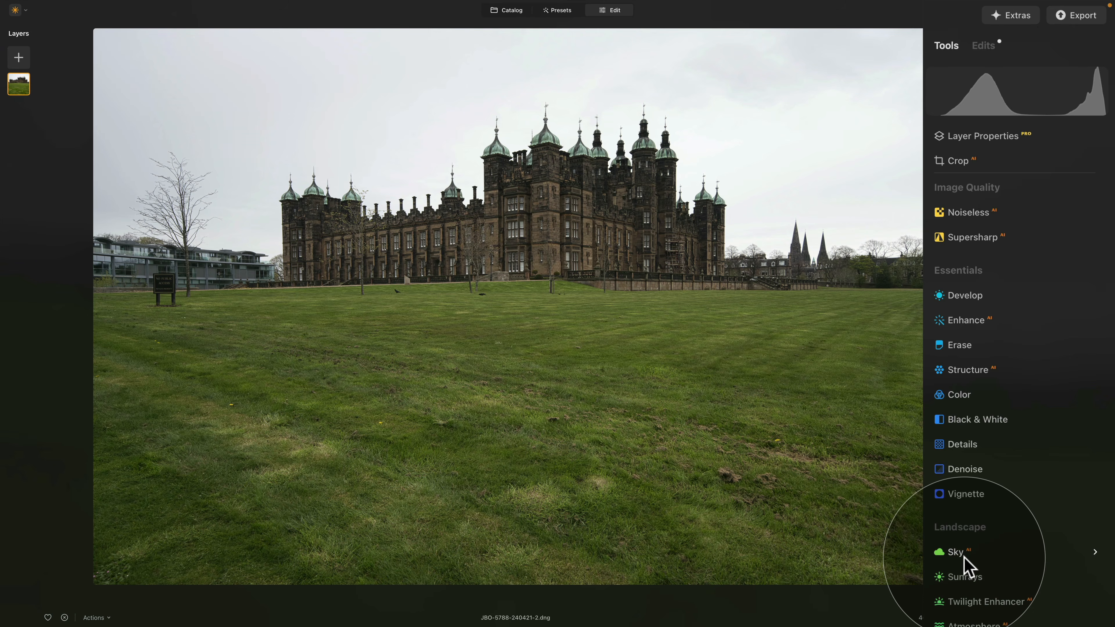
{"action": "scroll", "coordinate": [965, 564], "scroll_direction": "down", "scroll_amount": 5}
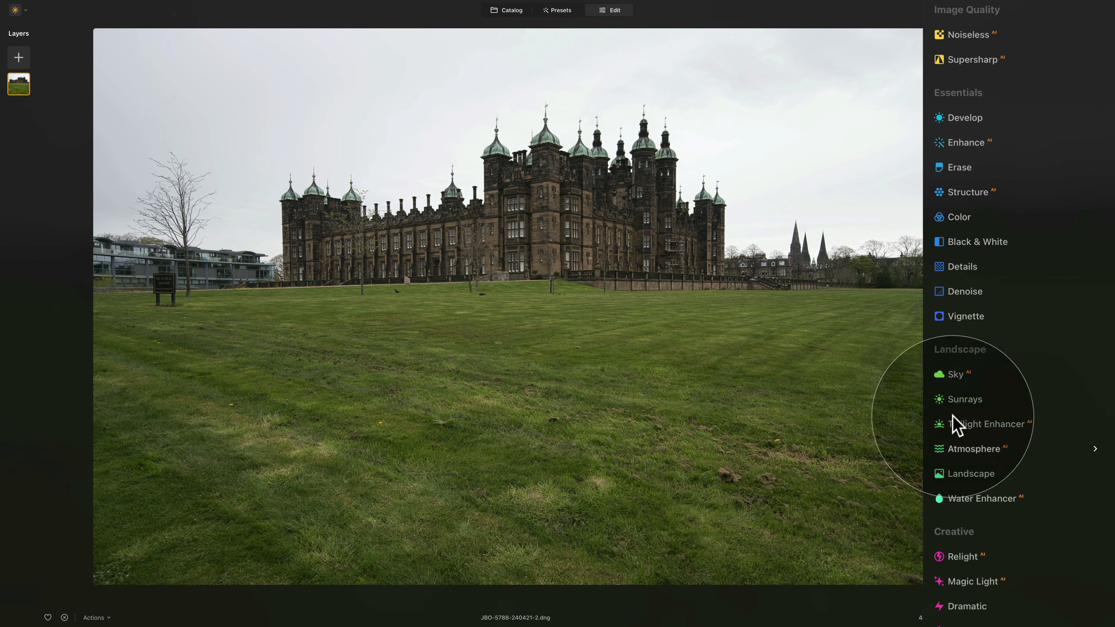
{"action": "scroll", "coordinate": [977, 290], "scroll_direction": "down", "scroll_amount": 2}
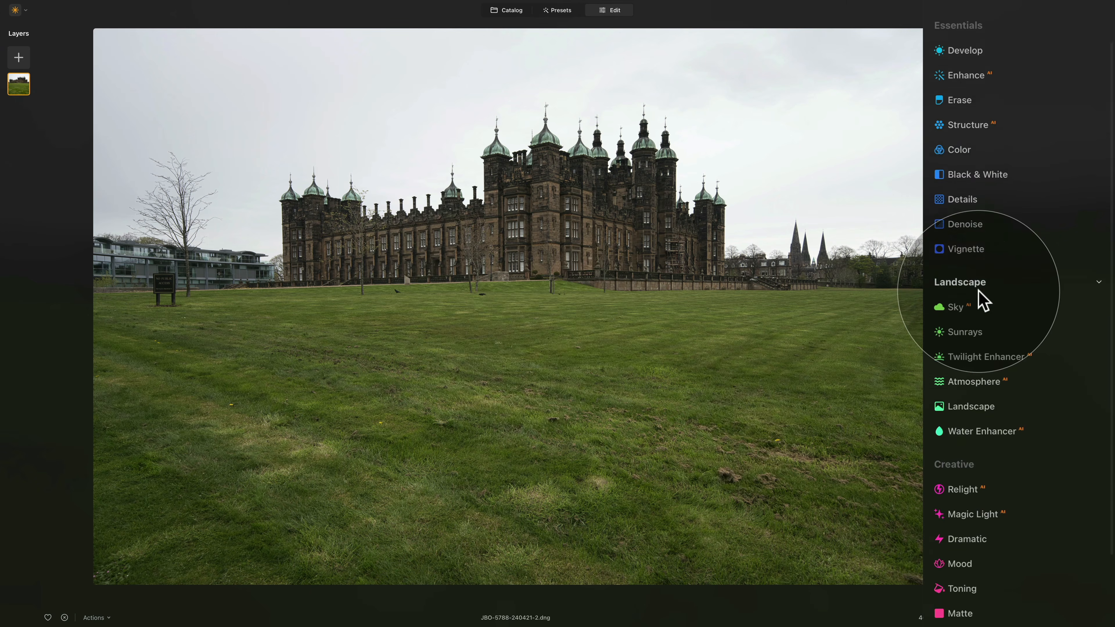
{"action": "scroll", "coordinate": [978, 302], "scroll_direction": "down", "scroll_amount": 5}
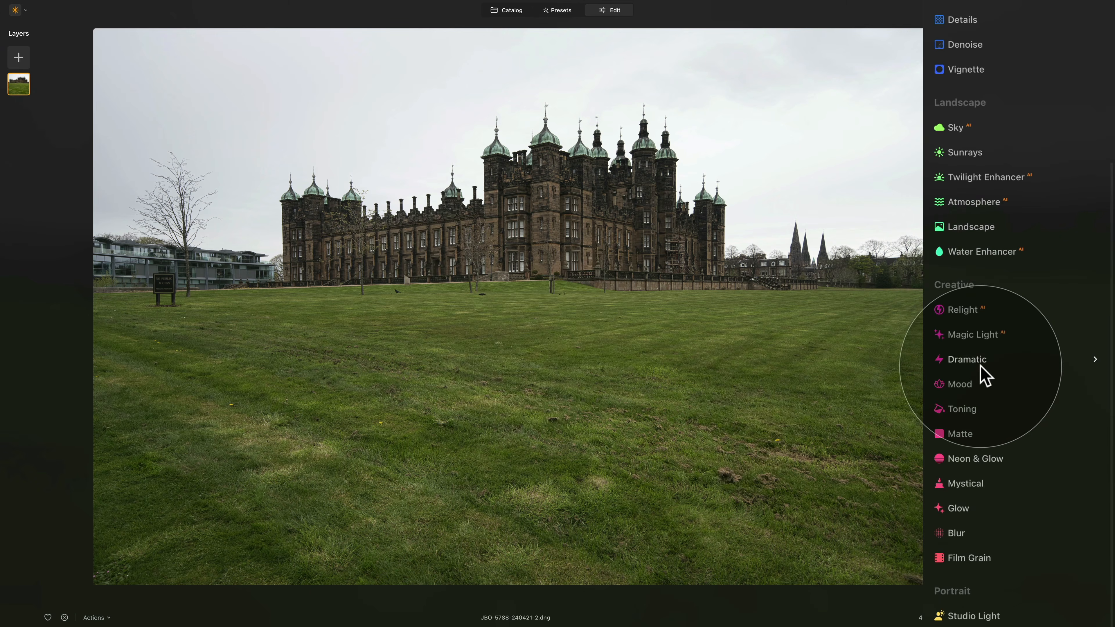
{"action": "left_click", "coordinate": [980, 366]}
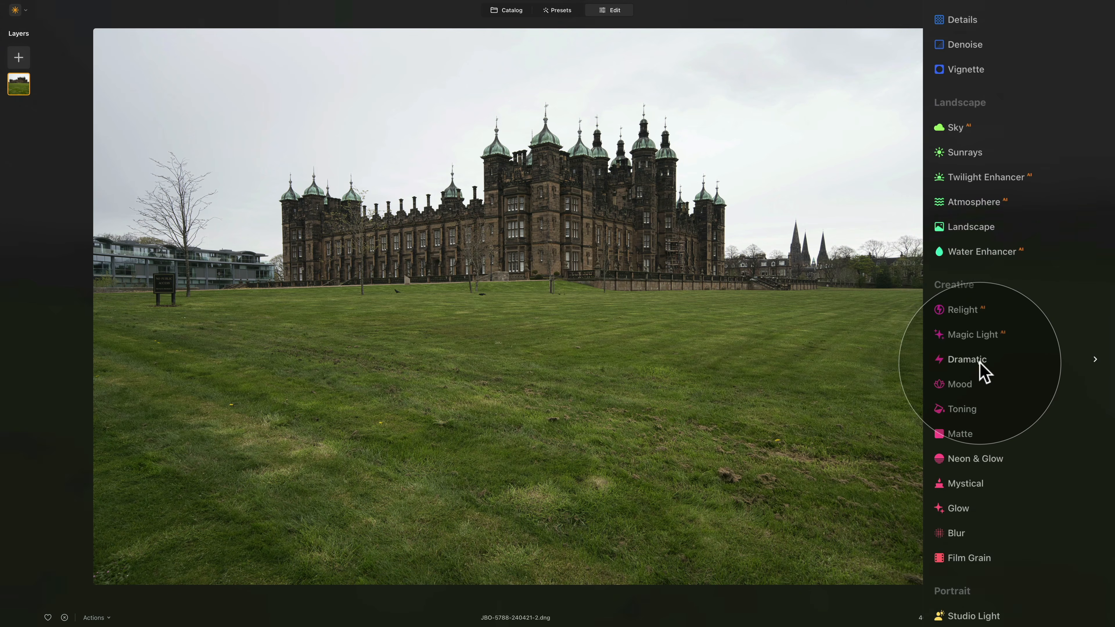
{"action": "left_click_drag", "start_coordinate": [1009, 443], "coordinate": [1032, 439]}
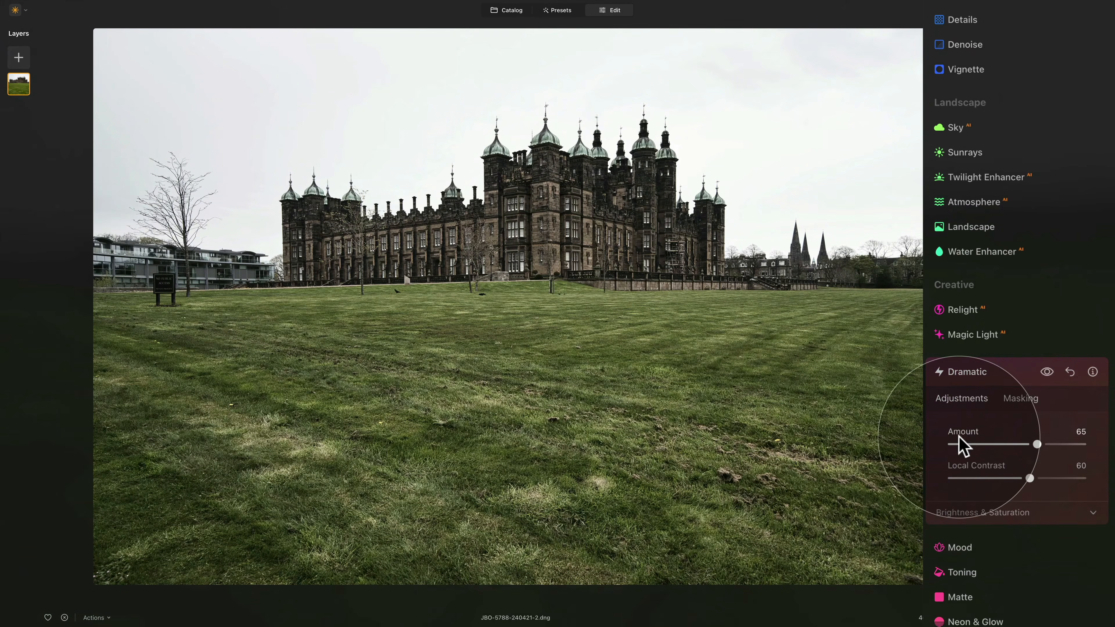
{"action": "left_click", "coordinate": [983, 372]}
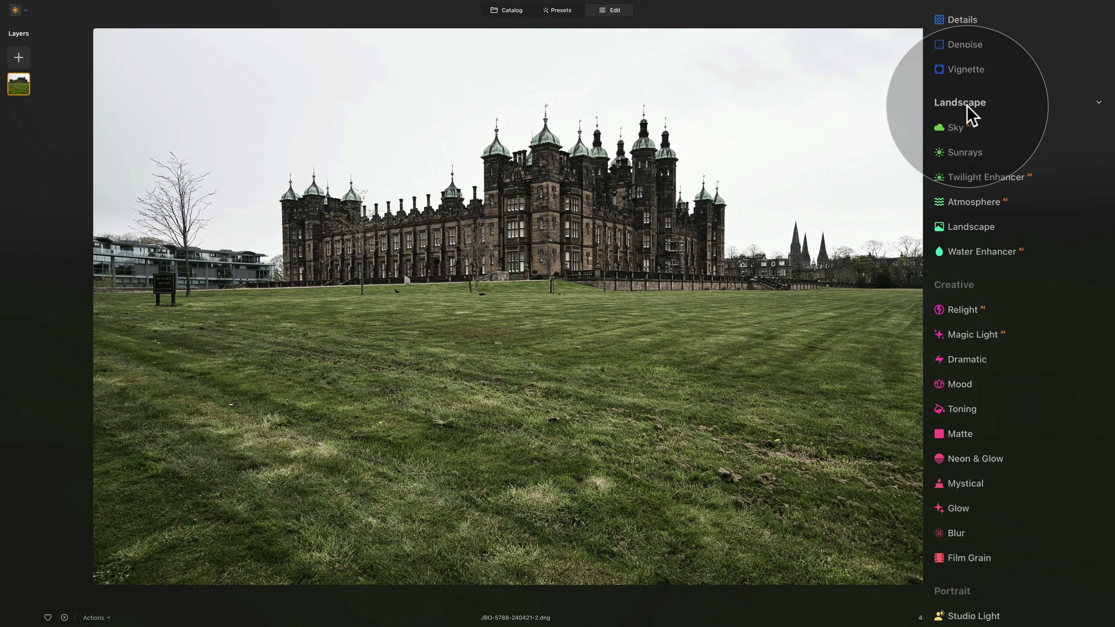
- Replace the photo's sky with Dramatic Sky 3 from the Dramatic Sky collection, and open the Sky Orientation settings
{"action": "left_click", "coordinate": [959, 128]}
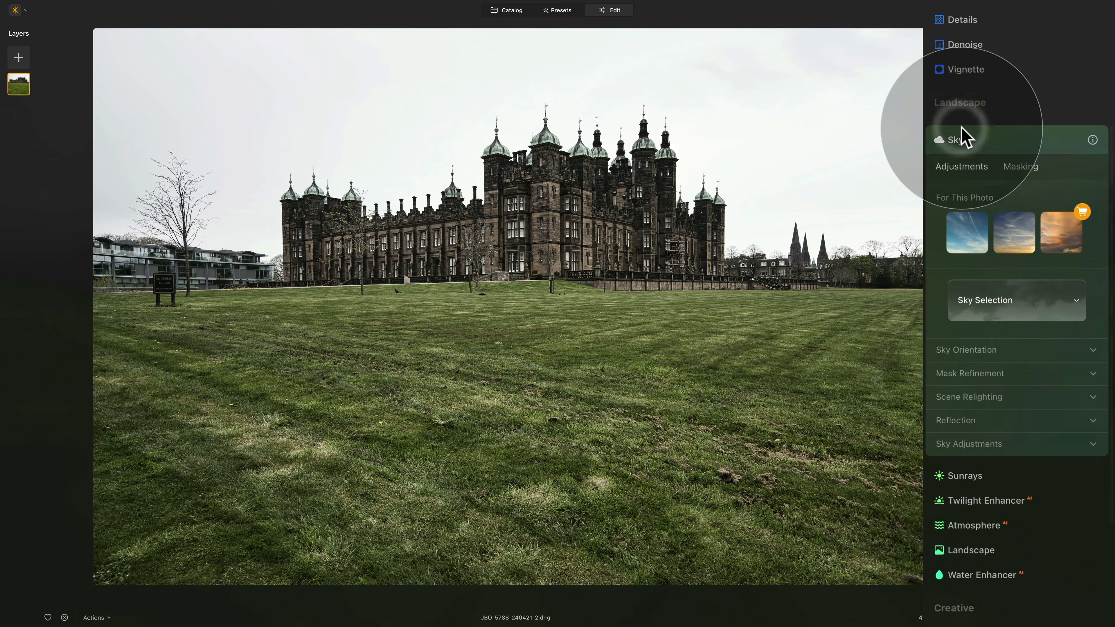
{"action": "left_click", "coordinate": [1034, 307]}
{"action": "left_click", "coordinate": [1024, 347]}
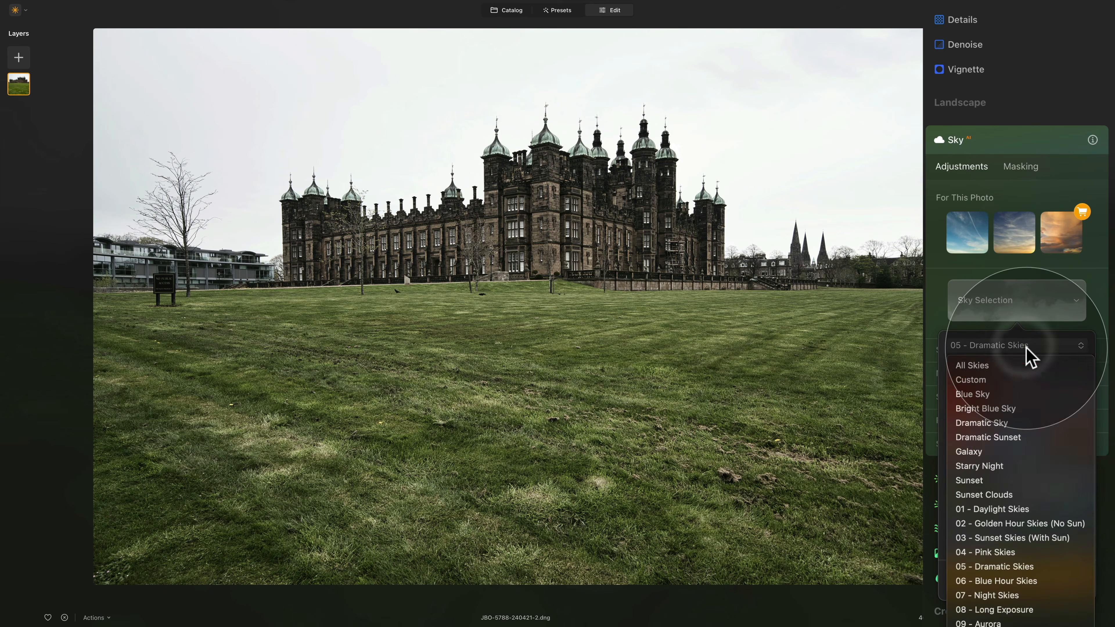
{"action": "left_click", "coordinate": [1047, 422]}
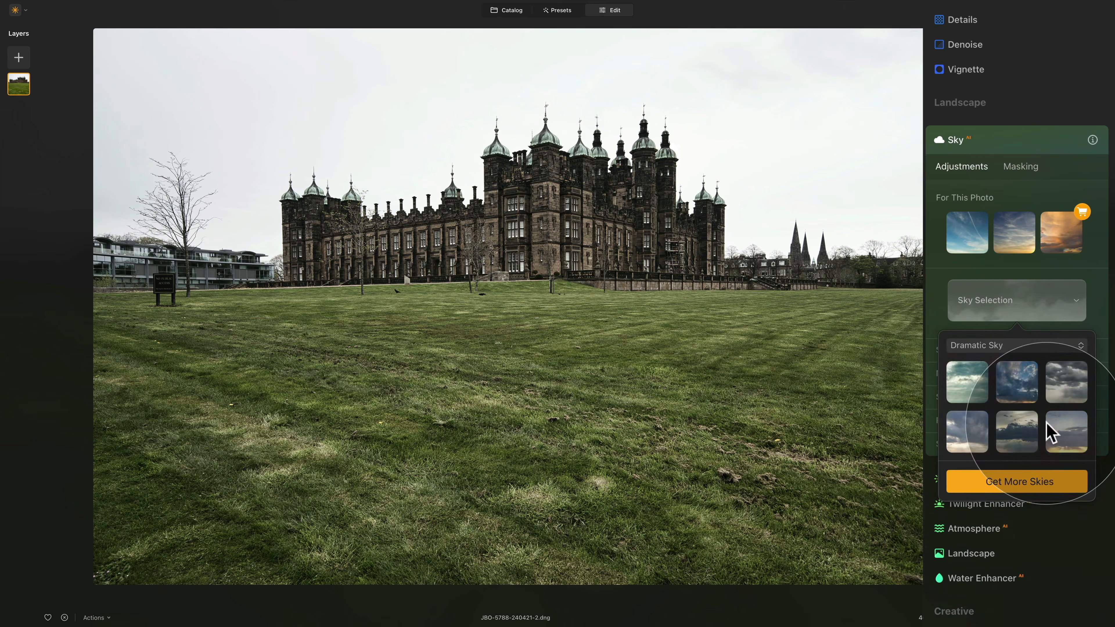
{"action": "left_click", "coordinate": [1033, 347]}
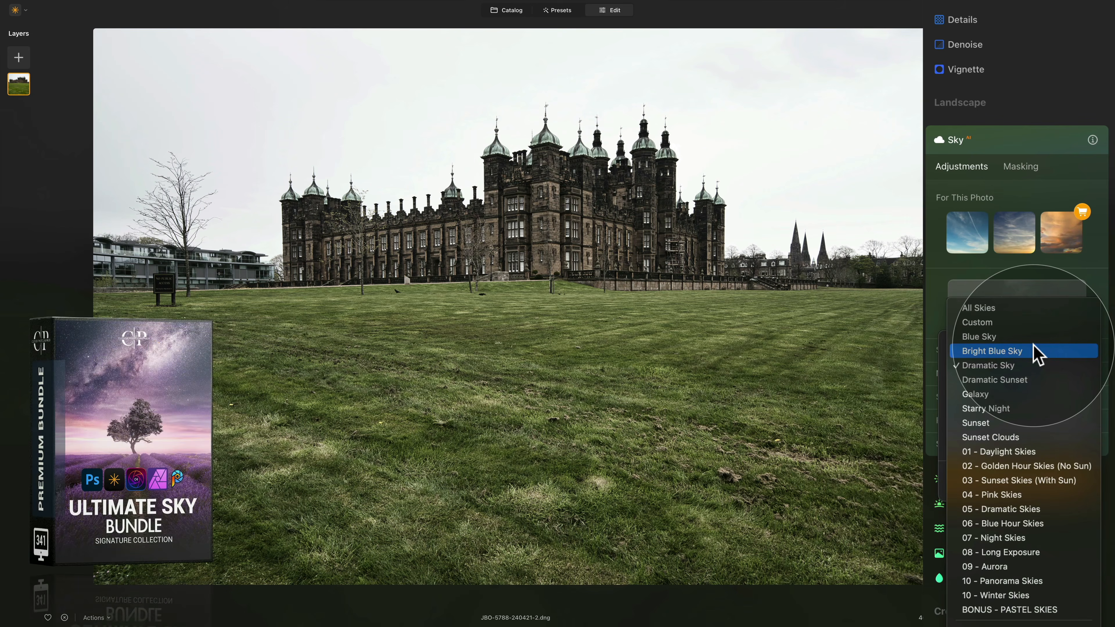
{"action": "left_click", "coordinate": [1031, 367]}
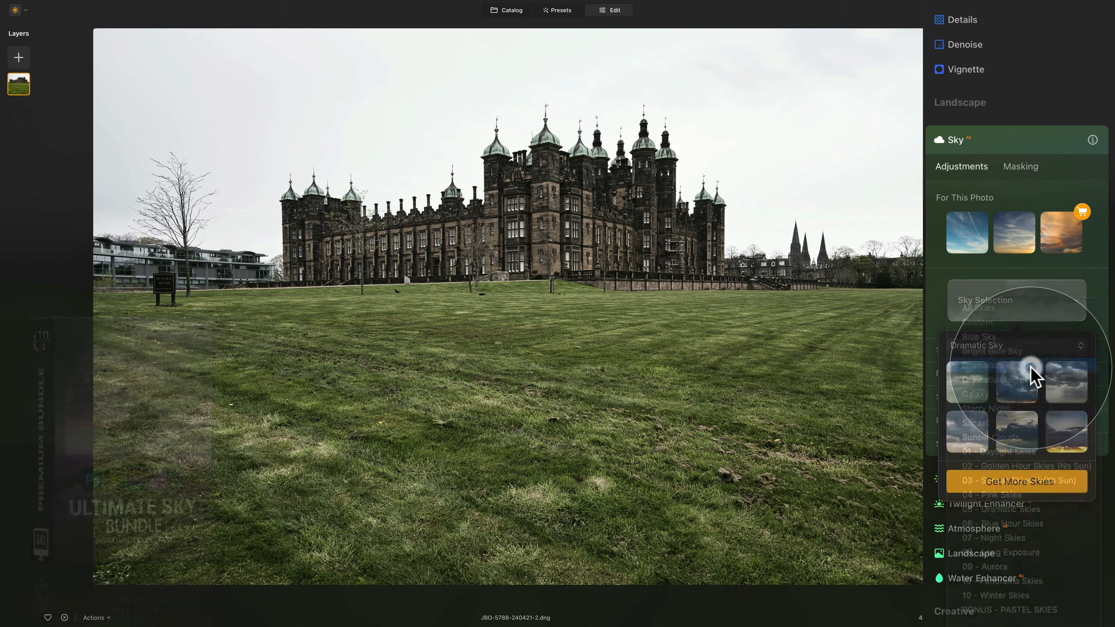
{"action": "left_click", "coordinate": [1068, 382]}
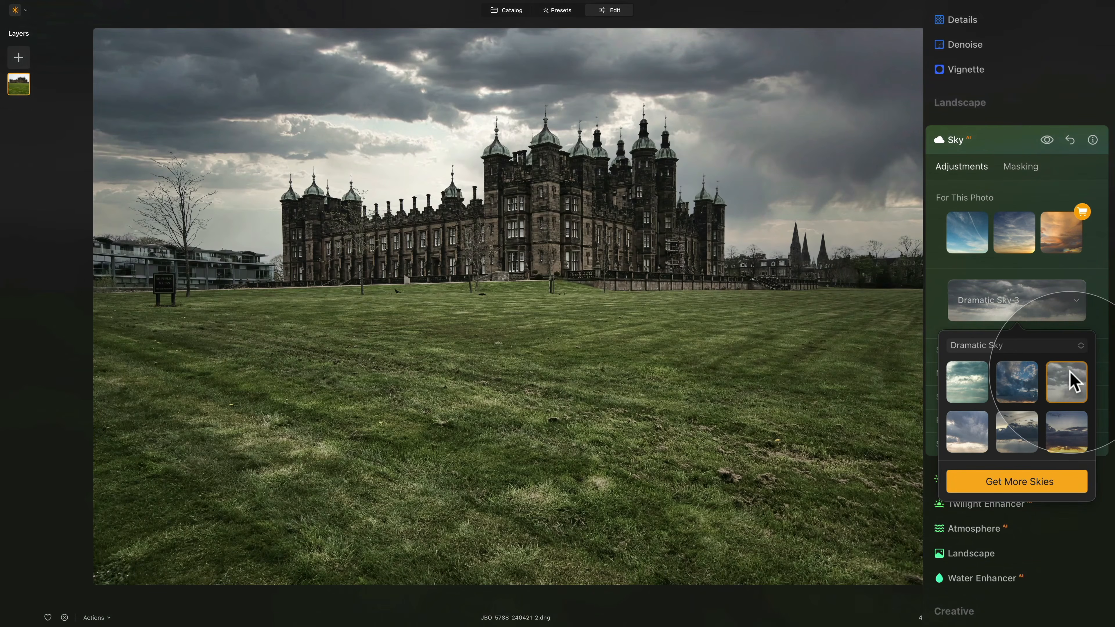
{"action": "left_click", "coordinate": [1094, 321]}
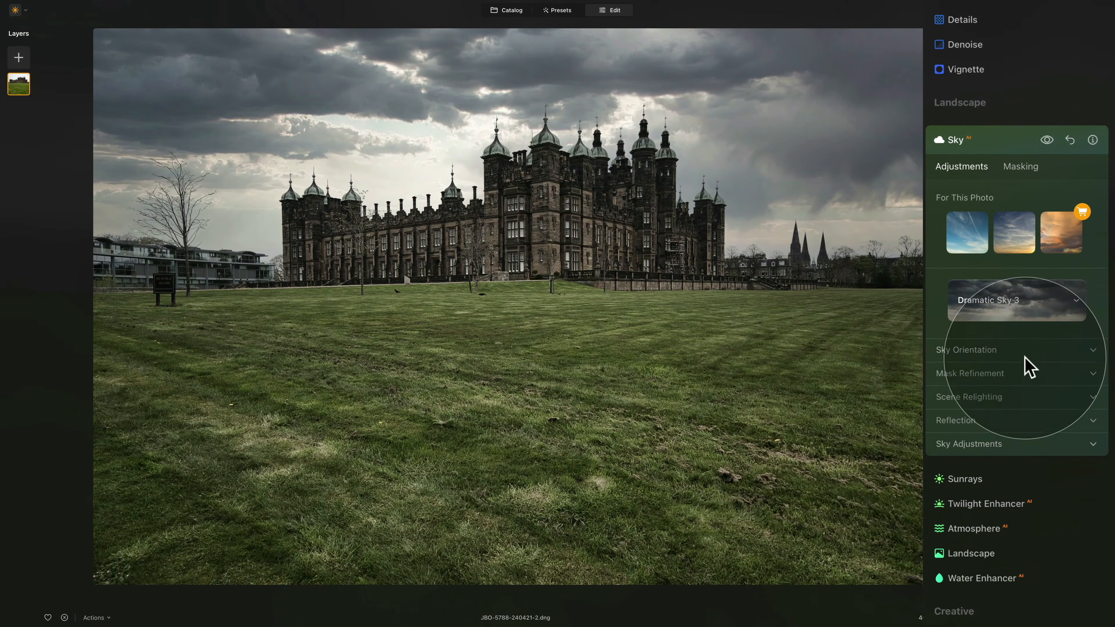
{"action": "left_click", "coordinate": [1025, 351]}
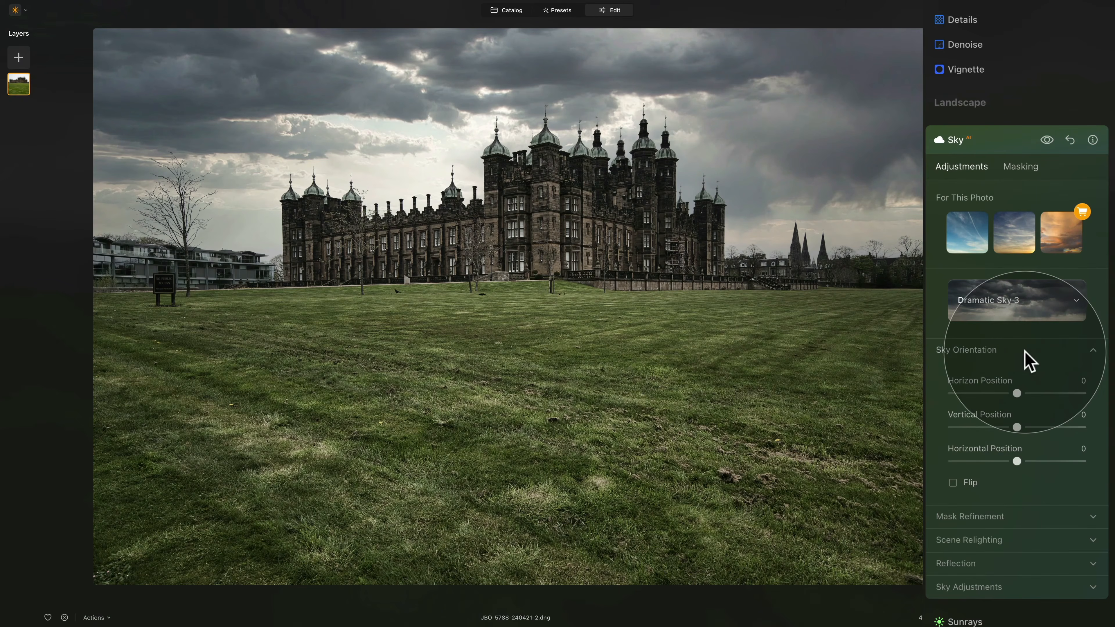
- Flip the replacement sky and set its Horizon Position to -4
{"action": "left_click", "coordinate": [972, 482]}
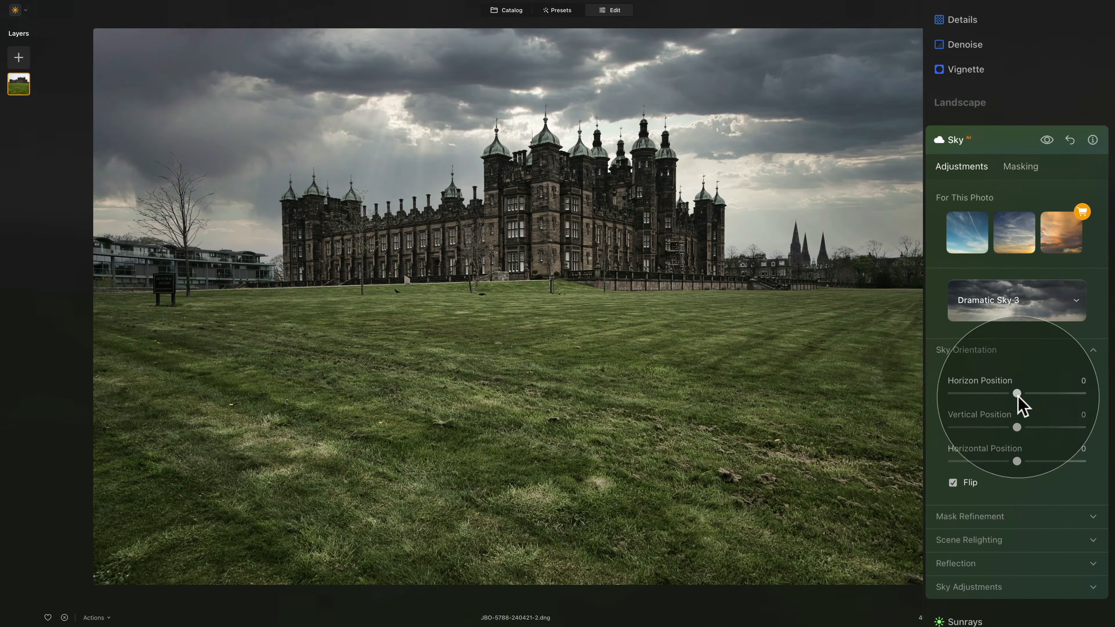
{"action": "left_click_drag", "start_coordinate": [1020, 394], "coordinate": [1017, 393]}
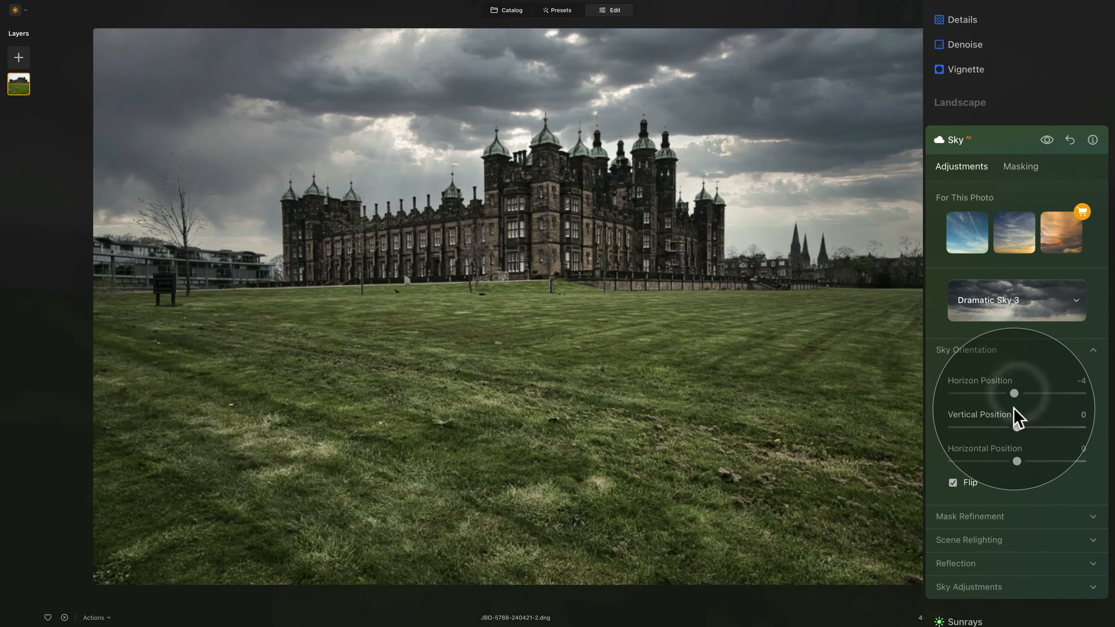
{"action": "left_click", "coordinate": [978, 350]}
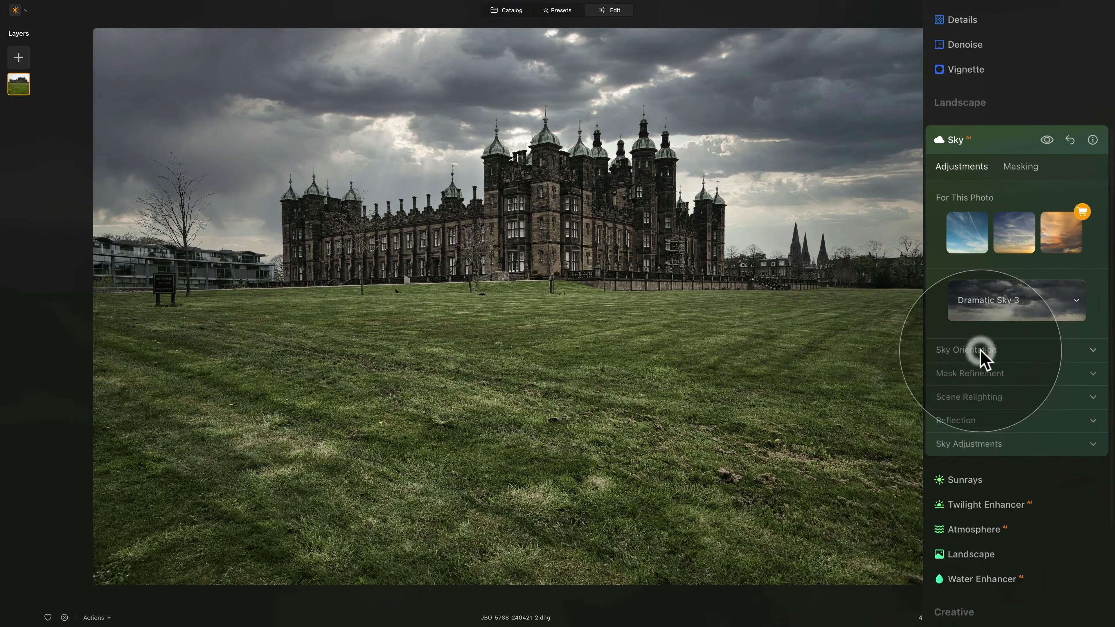
- Relight the scene to match the new sky with Relight Strength 70 and Relight Saturation 37
{"action": "left_click", "coordinate": [981, 396]}
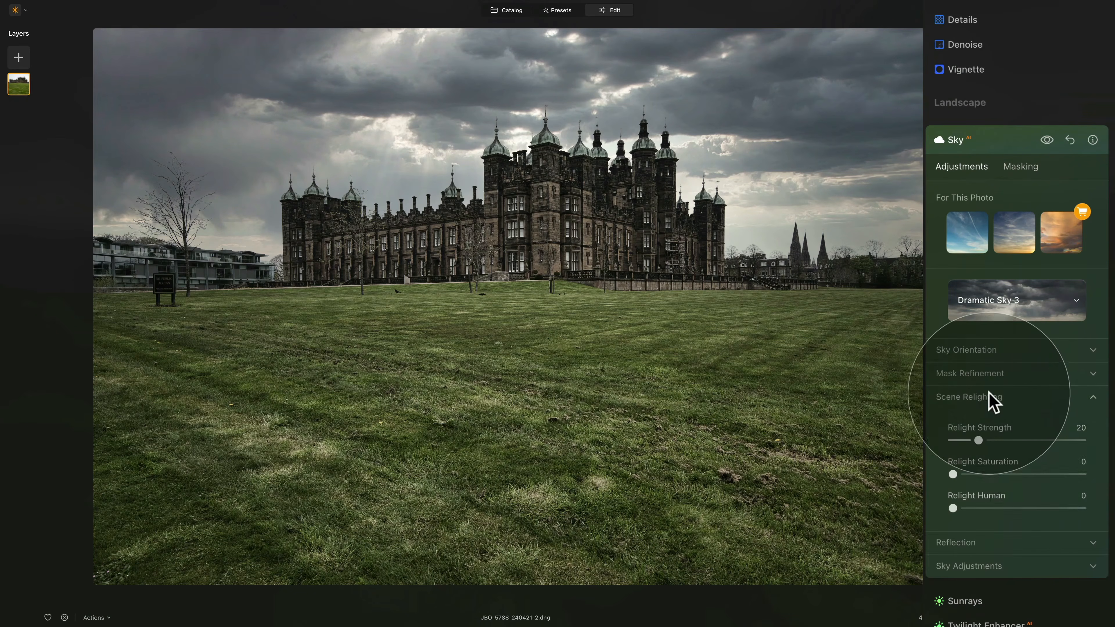
{"action": "left_click_drag", "start_coordinate": [1032, 440], "coordinate": [1044, 441]}
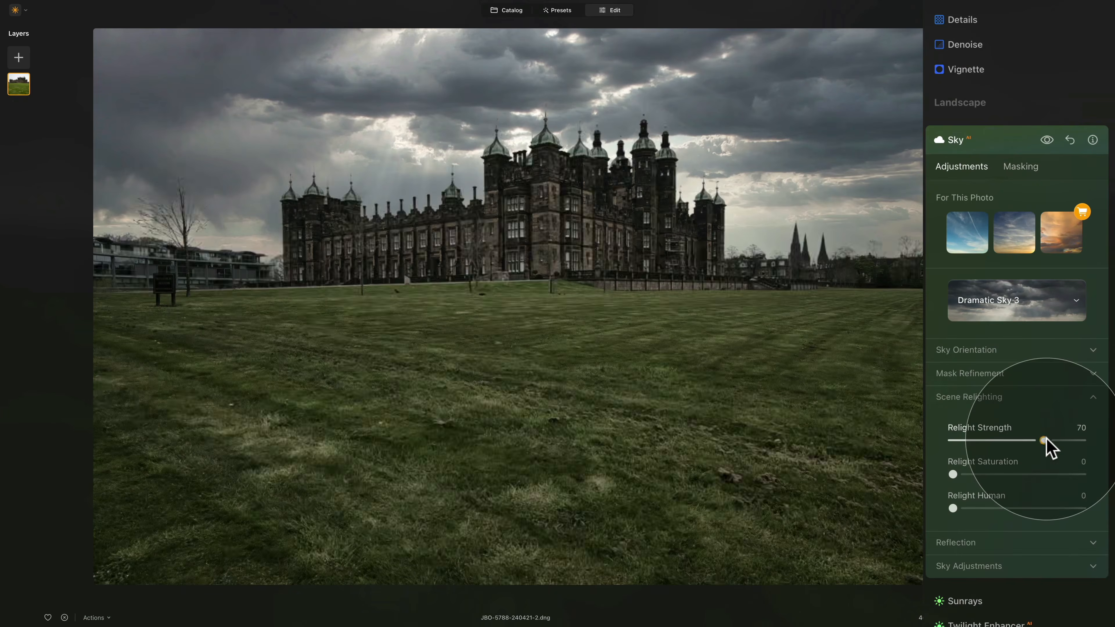
{"action": "left_click", "coordinate": [999, 474]}
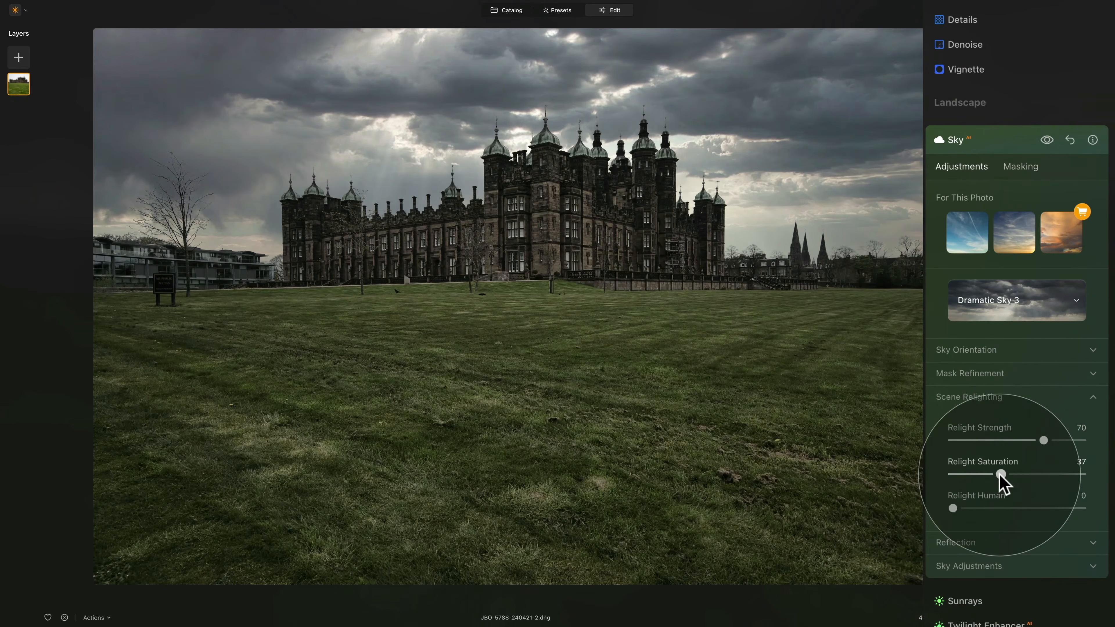
{"action": "left_click", "coordinate": [1003, 397]}
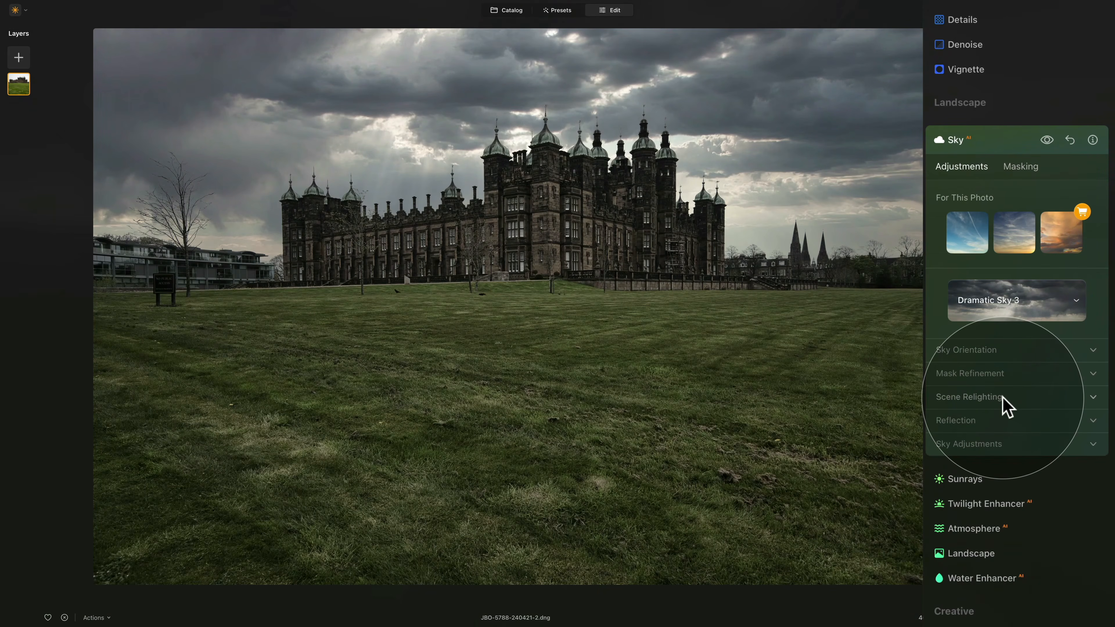
{"action": "left_click", "coordinate": [976, 140]}
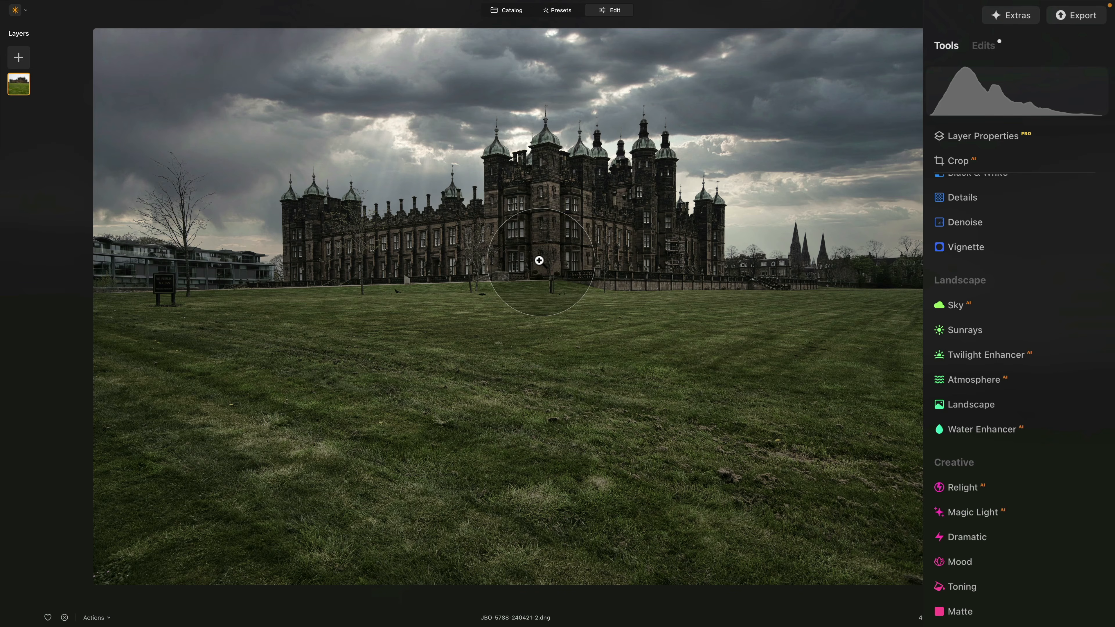
- Check the photo's list of applied edits and revert the photo to its original
{"action": "left_click", "coordinate": [981, 46]}
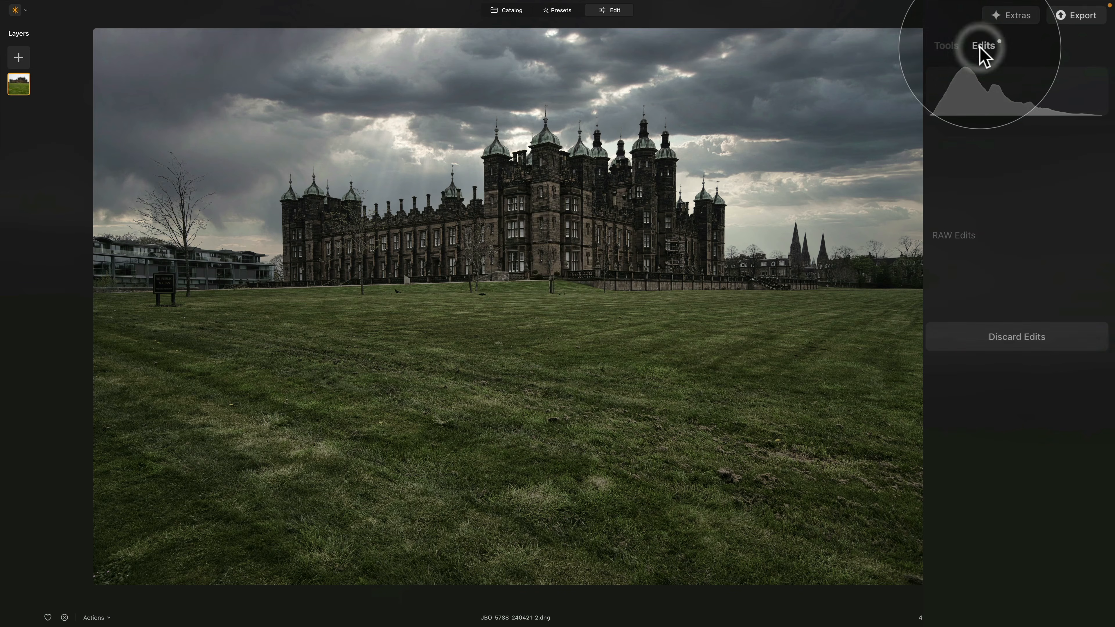
{"action": "left_click", "coordinate": [1022, 626]}
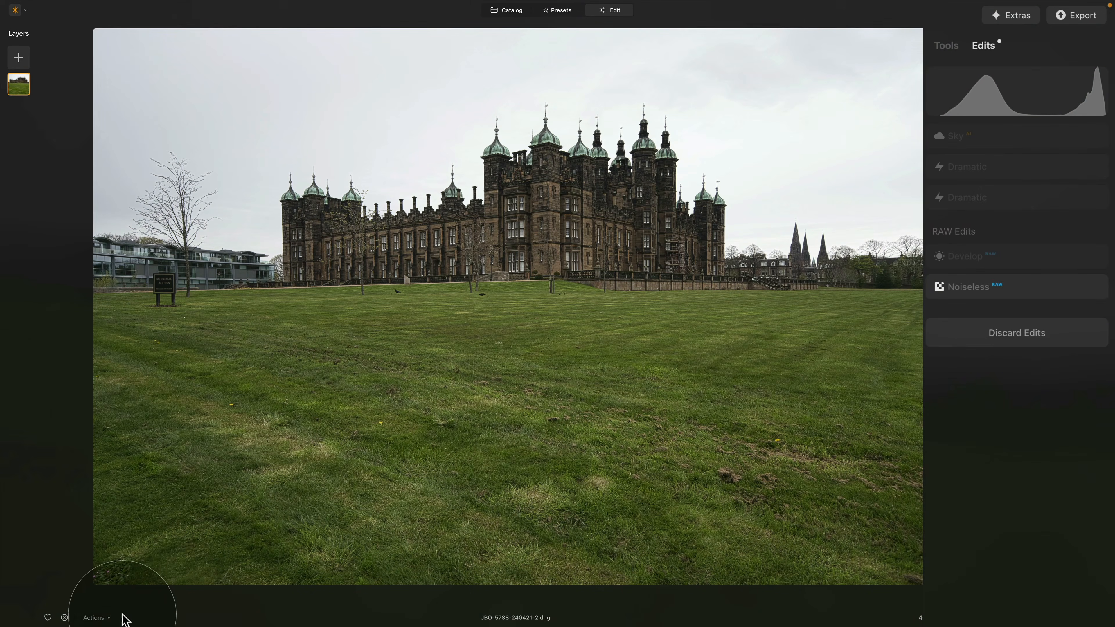
{"action": "left_click", "coordinate": [109, 617]}
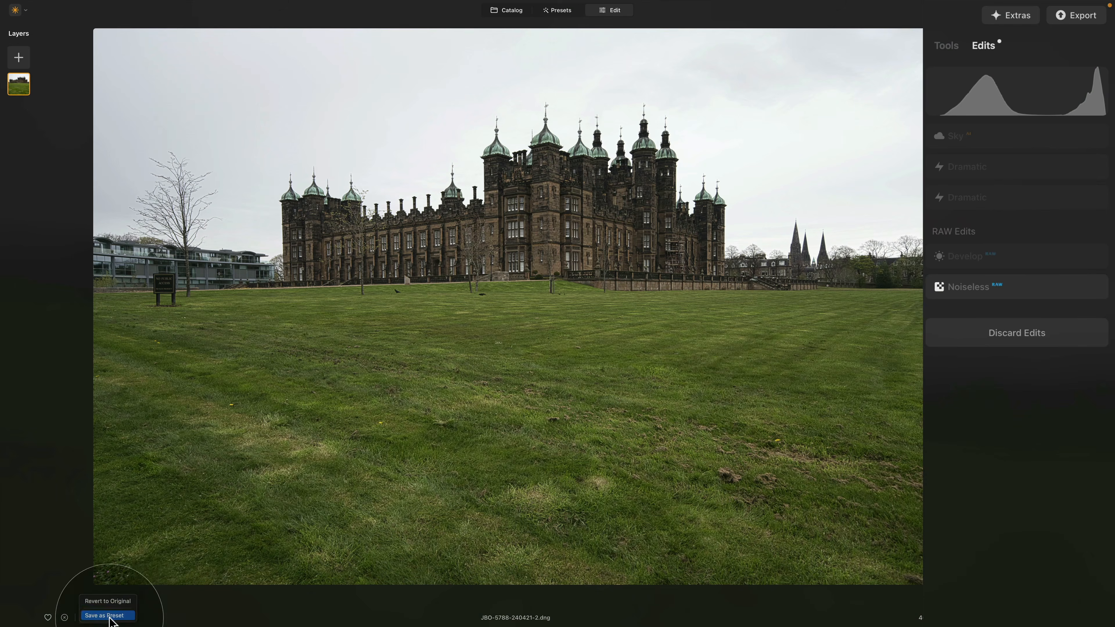
{"action": "left_click", "coordinate": [129, 603]}
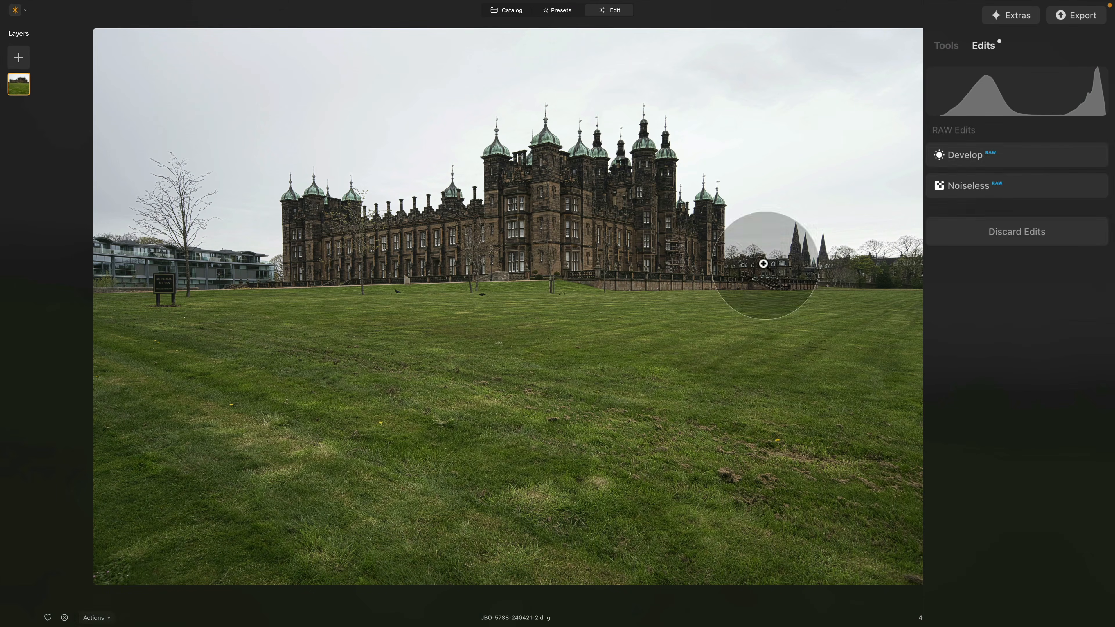
- Replace the castle photo's sky with Dramatic Sky 3 from the Dramatic Sky collection
{"action": "left_click", "coordinate": [948, 46]}
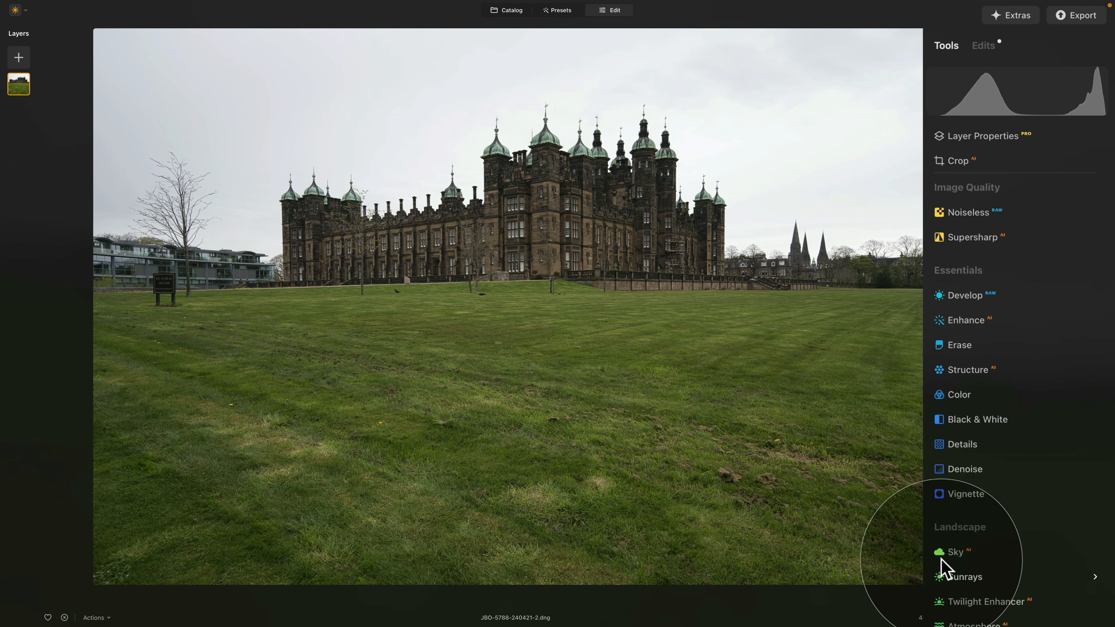
{"action": "left_click", "coordinate": [953, 554]}
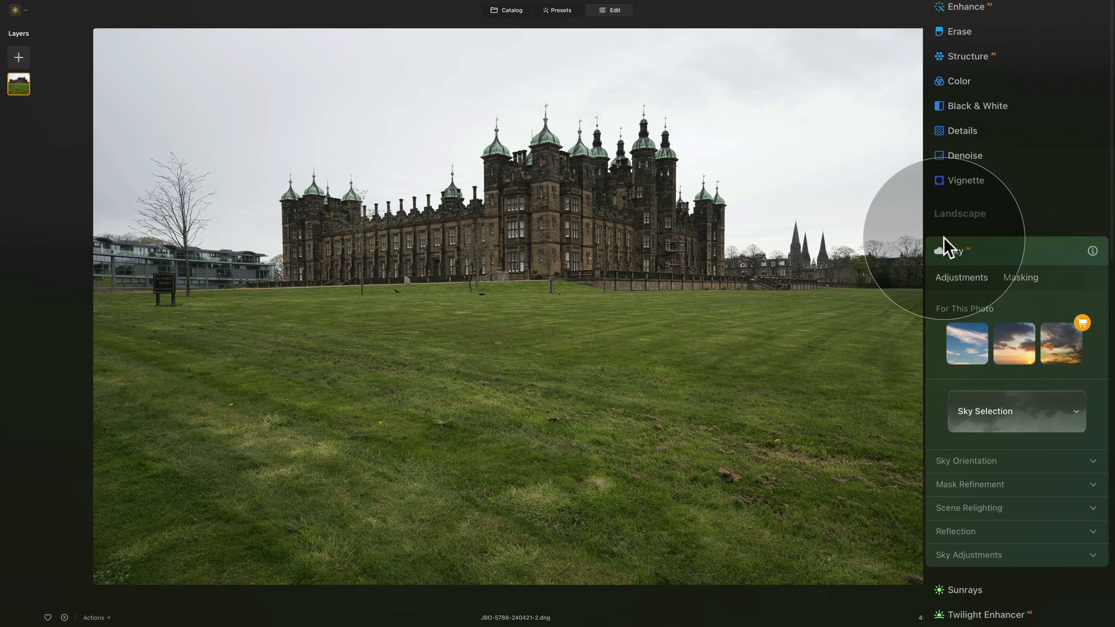
{"action": "left_click", "coordinate": [1027, 417]}
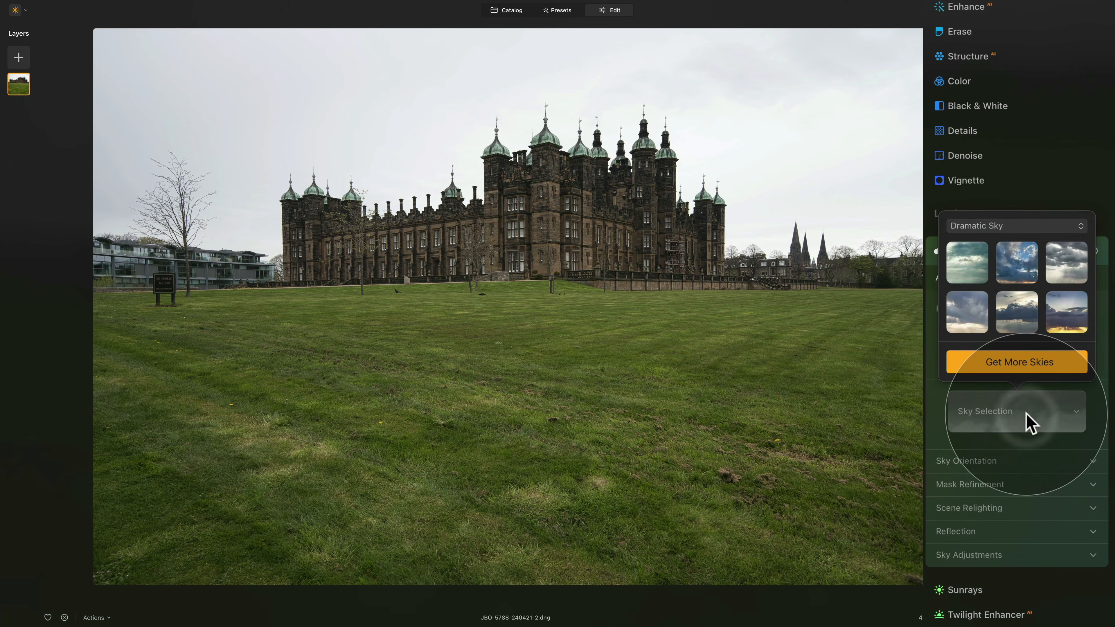
{"action": "left_click", "coordinate": [1002, 227]}
{"action": "left_click", "coordinate": [1002, 231]}
{"action": "left_click", "coordinate": [1064, 263]}
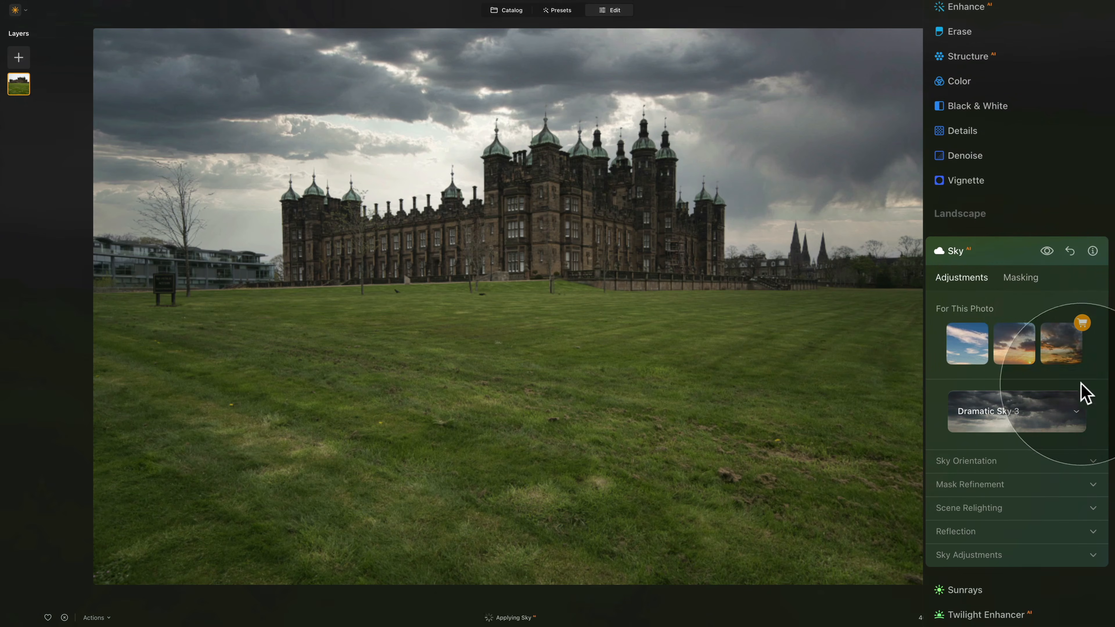
- Flip the new sky and set its Horizon Position to -5
{"action": "left_click", "coordinate": [1017, 461]}
{"action": "scroll", "coordinate": [1016, 466], "scroll_direction": "down", "scroll_amount": 3}
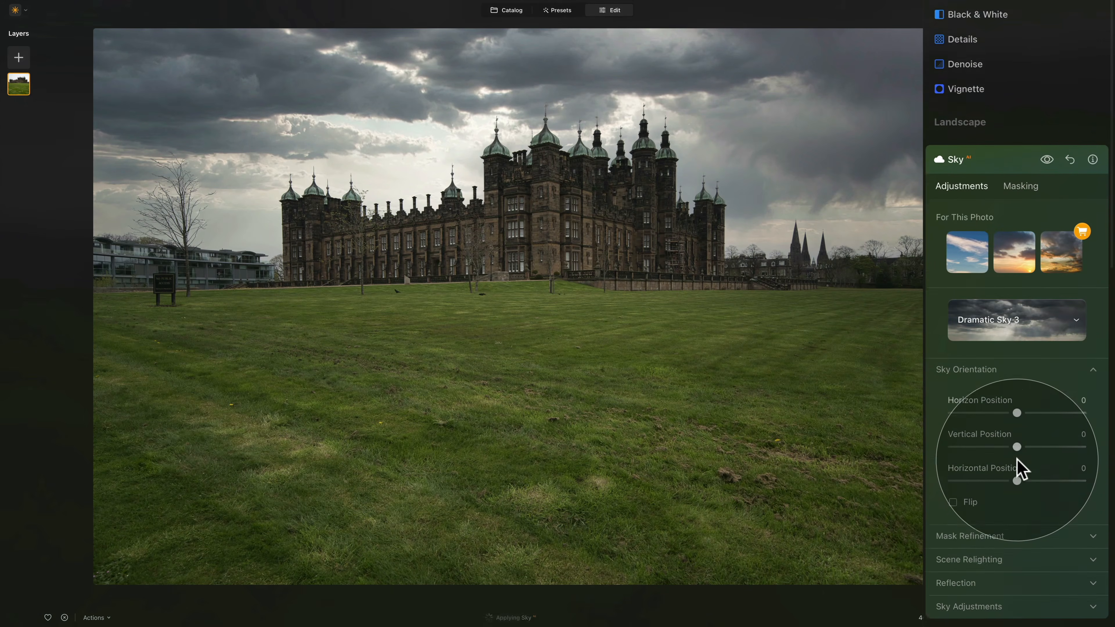
{"action": "left_click", "coordinate": [970, 486]}
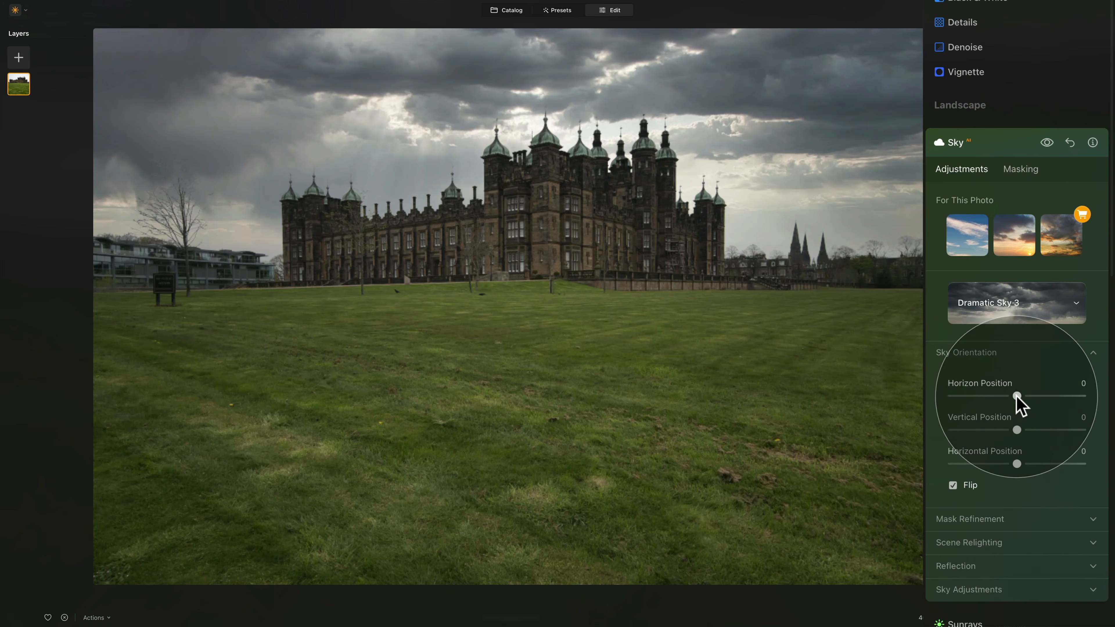
{"action": "left_click_drag", "start_coordinate": [1016, 395], "coordinate": [1012, 395]}
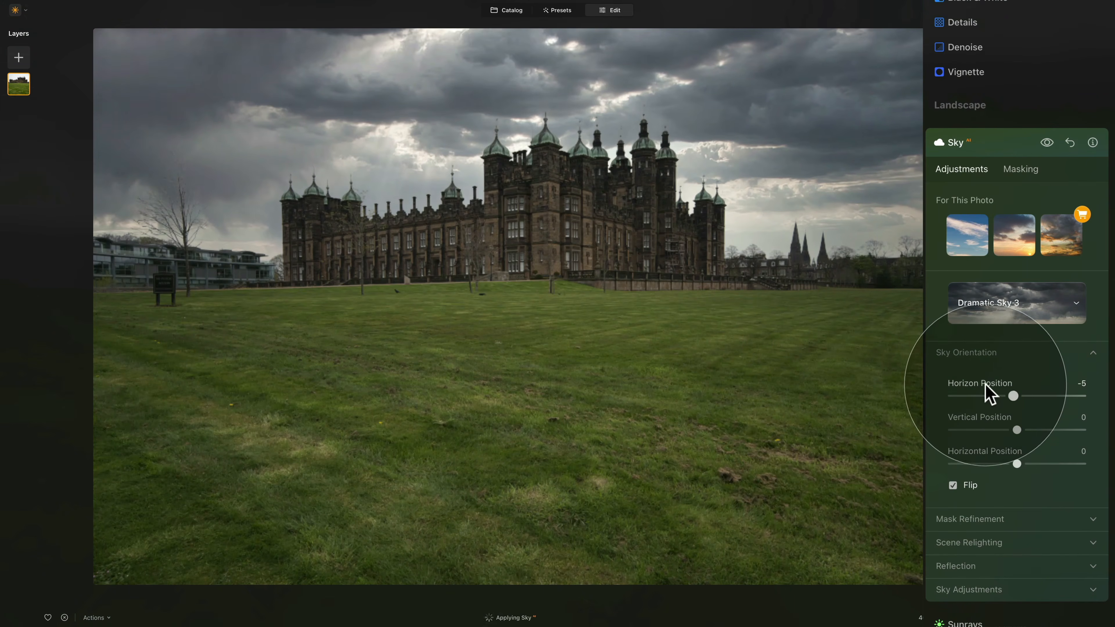
{"action": "left_click", "coordinate": [982, 354]}
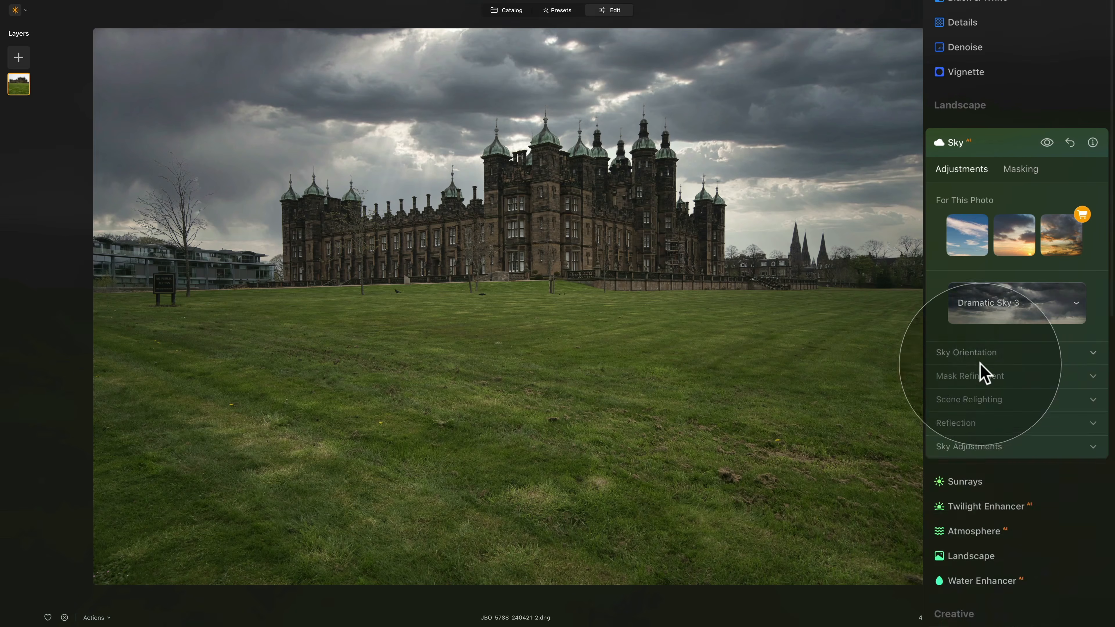
- Set the sky's scene relighting to Relight Strength 61 and Relight Saturation 33
{"action": "left_click", "coordinate": [1009, 400]}
{"action": "scroll", "coordinate": [1014, 402], "scroll_direction": "down", "scroll_amount": 3}
{"action": "left_click", "coordinate": [1030, 376]}
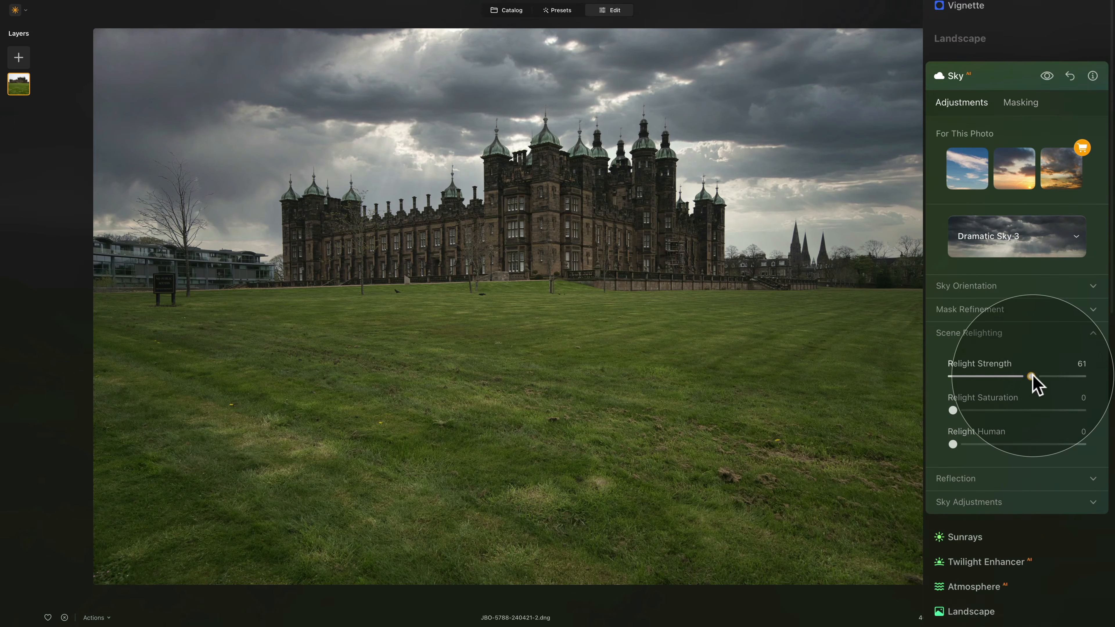
{"action": "left_click", "coordinate": [995, 410]}
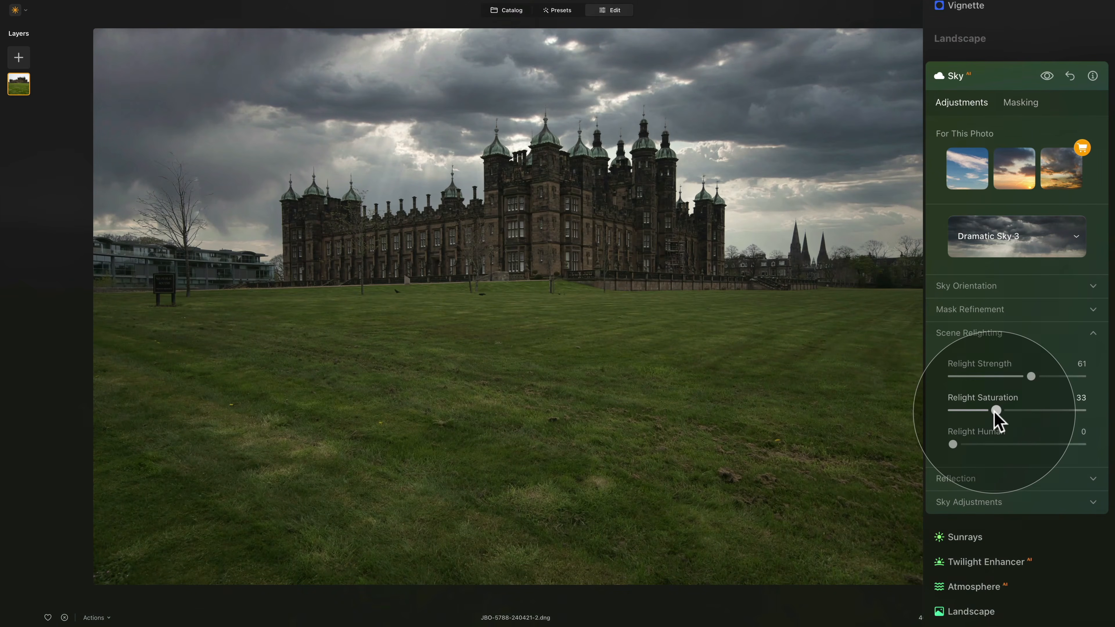
{"action": "left_click", "coordinate": [990, 74]}
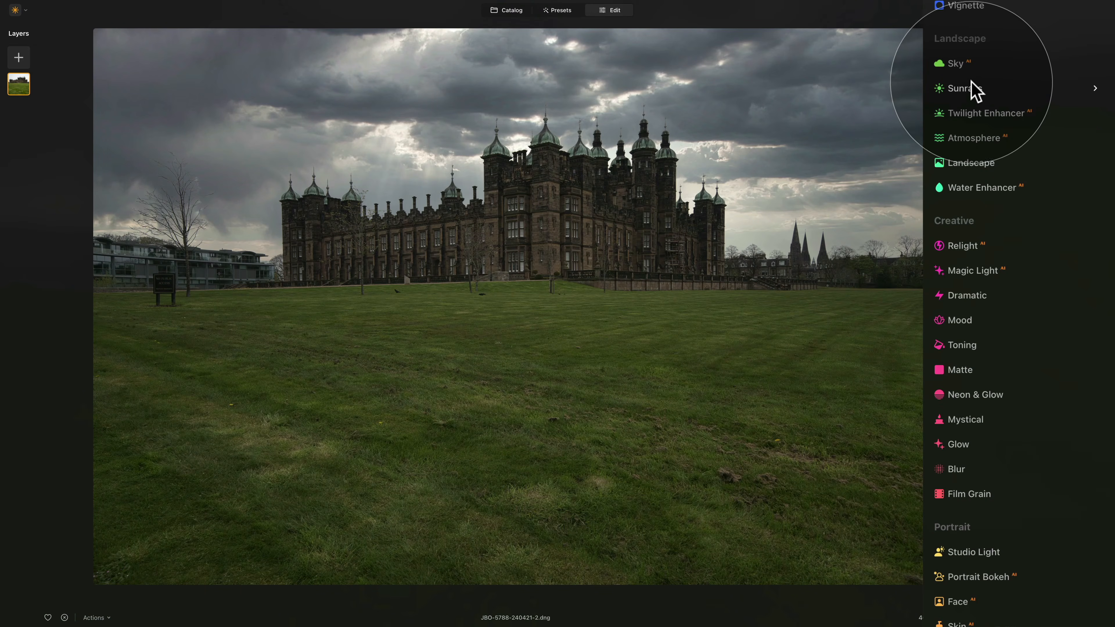
- Apply the creative Dramatic tool over the new sky with Amount set to 51
{"action": "scroll", "coordinate": [970, 80], "scroll_direction": "down", "scroll_amount": 2}
{"action": "left_click", "coordinate": [989, 259]}
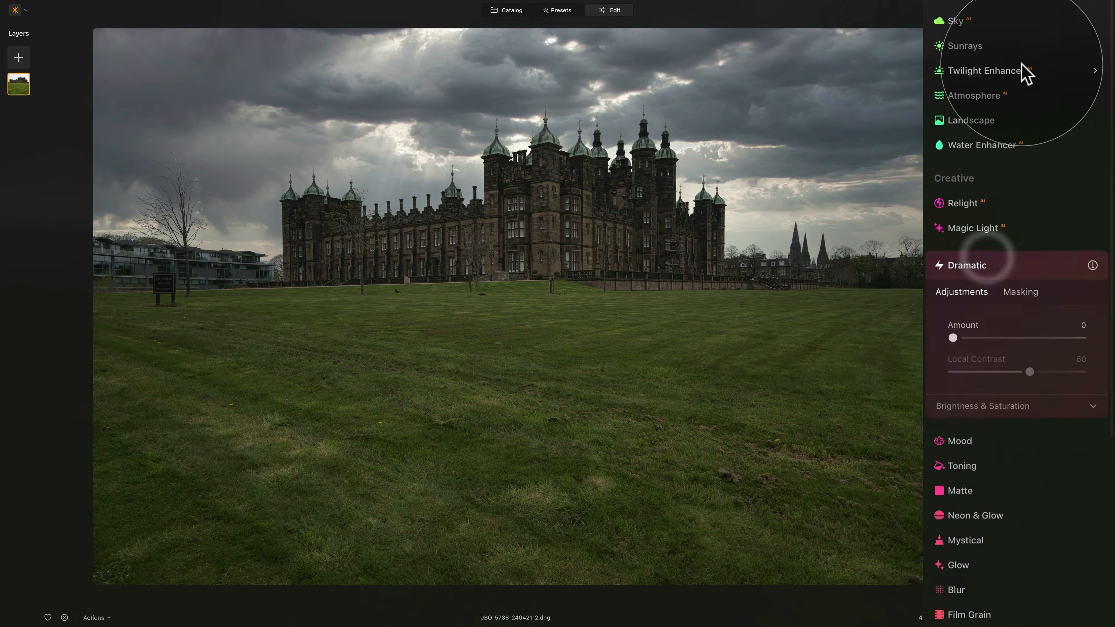
{"action": "scroll", "coordinate": [1020, 70], "scroll_direction": "down", "scroll_amount": 4}
{"action": "left_click", "coordinate": [999, 252]}
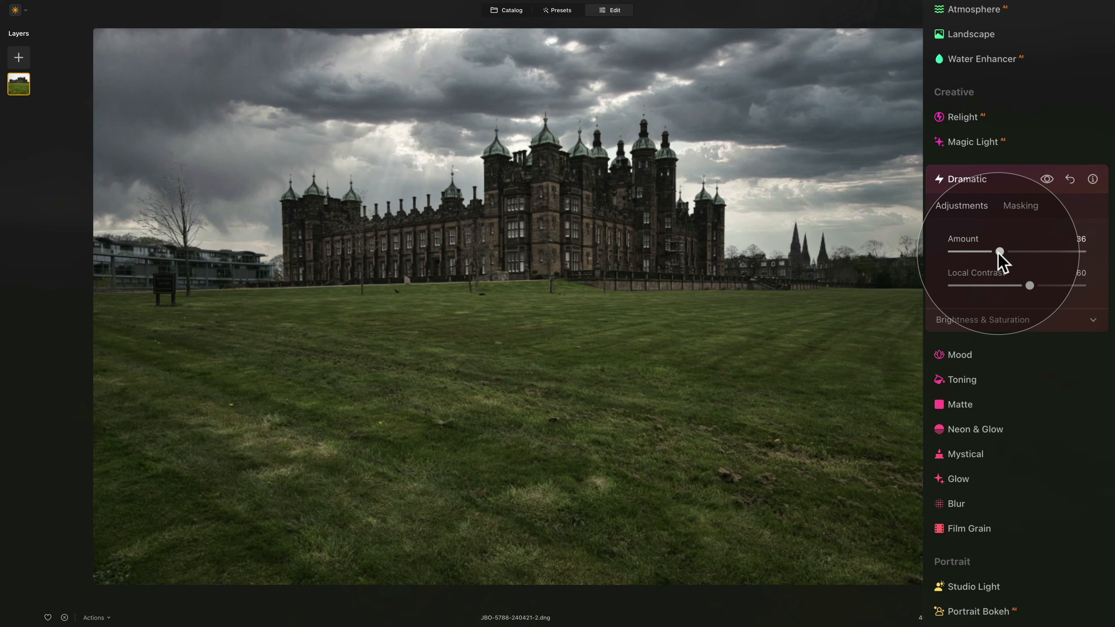
{"action": "left_click", "coordinate": [1019, 251]}
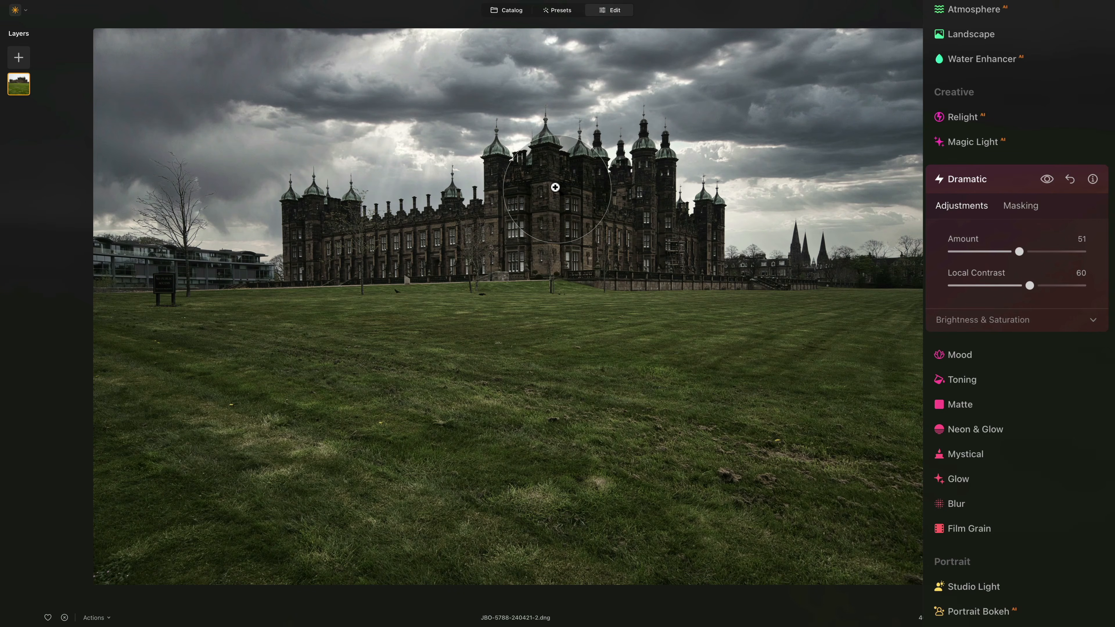
{"action": "left_click", "coordinate": [997, 183]}
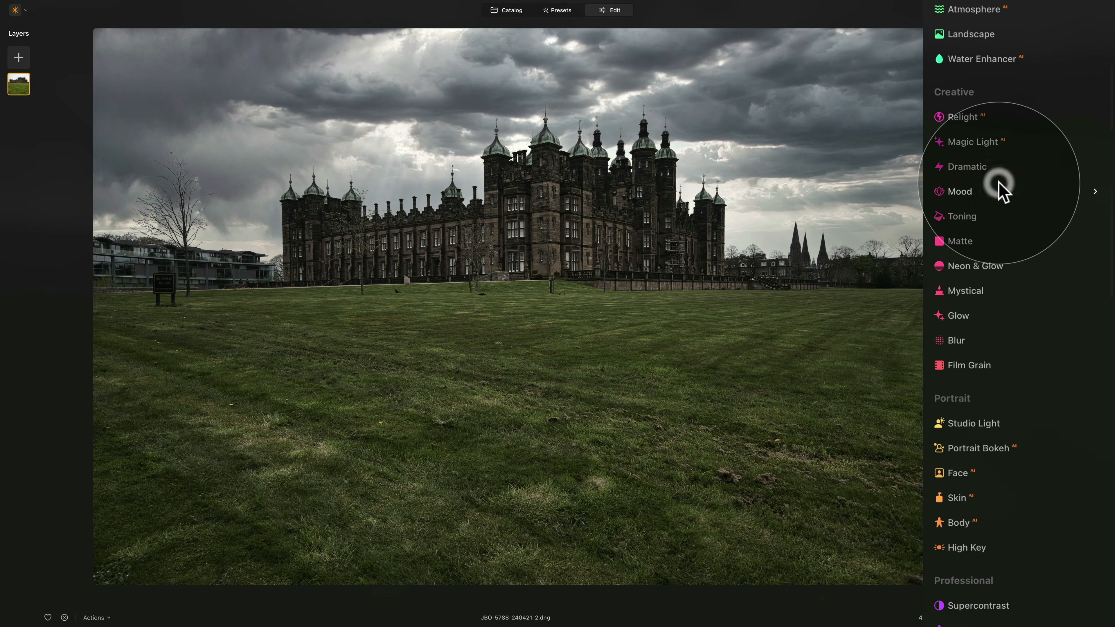
- Look through the available tools and examine the settings of the applied Dramatic edit in the edit stack
{"action": "scroll", "coordinate": [1003, 192], "scroll_direction": "up", "scroll_amount": 5}
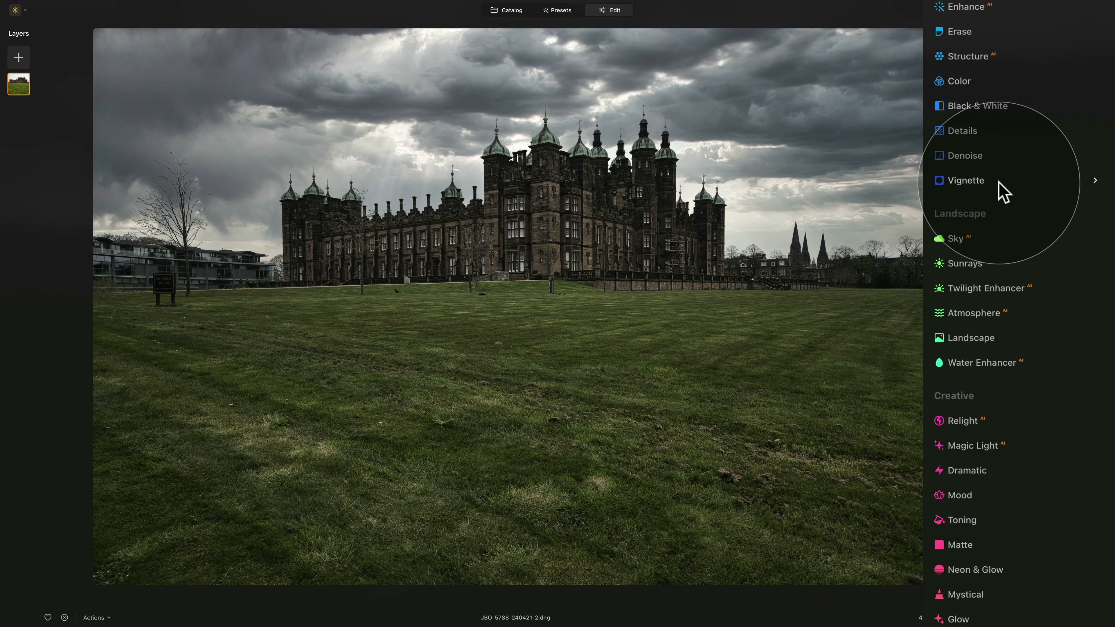
{"action": "scroll", "coordinate": [998, 181], "scroll_direction": "up", "scroll_amount": 5}
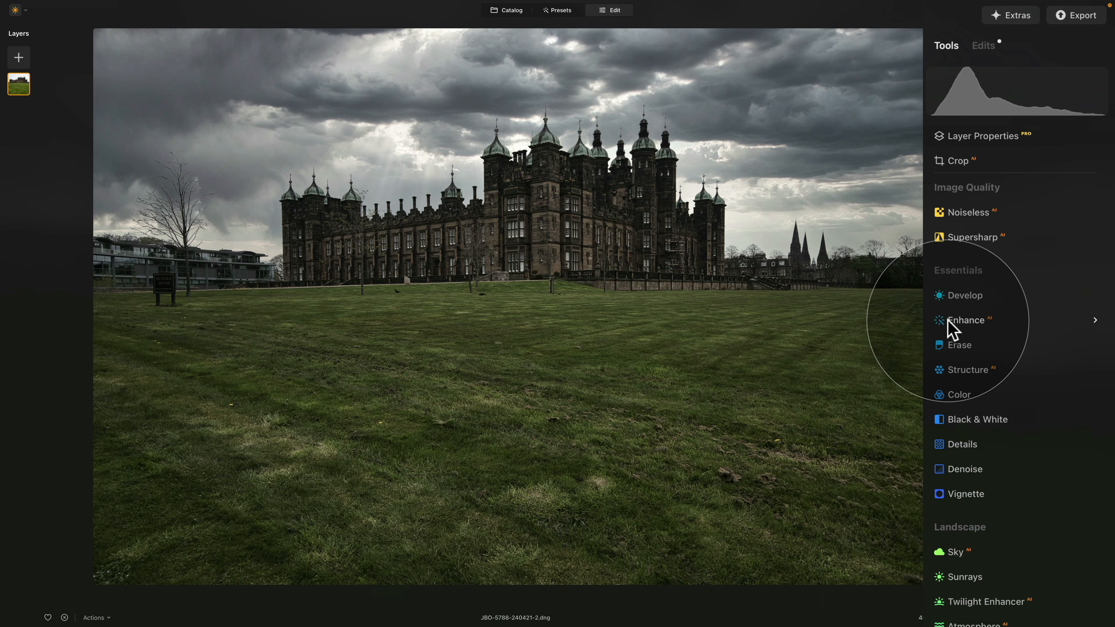
{"action": "scroll", "coordinate": [947, 319], "scroll_direction": "down", "scroll_amount": 3}
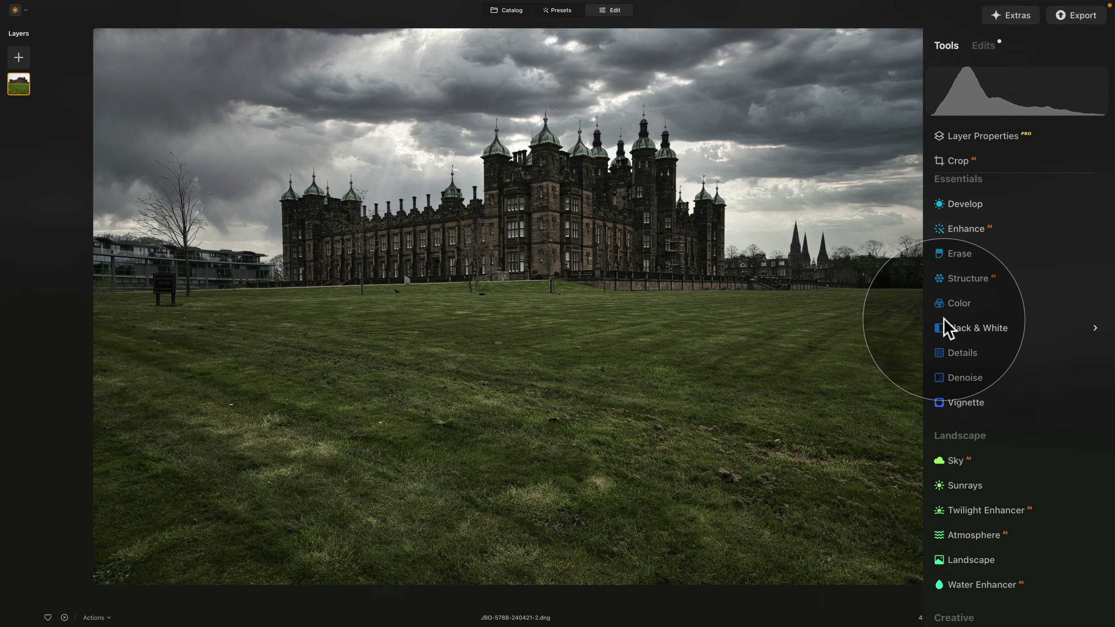
{"action": "scroll", "coordinate": [943, 328], "scroll_direction": "down", "scroll_amount": 5}
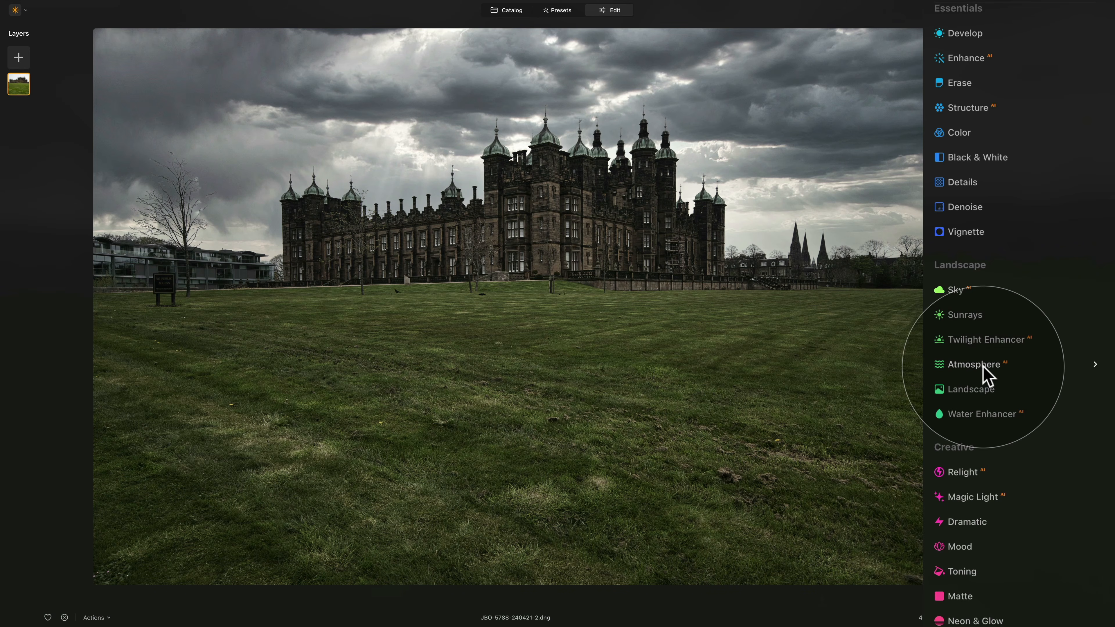
{"action": "scroll", "coordinate": [982, 365], "scroll_direction": "down", "scroll_amount": 1}
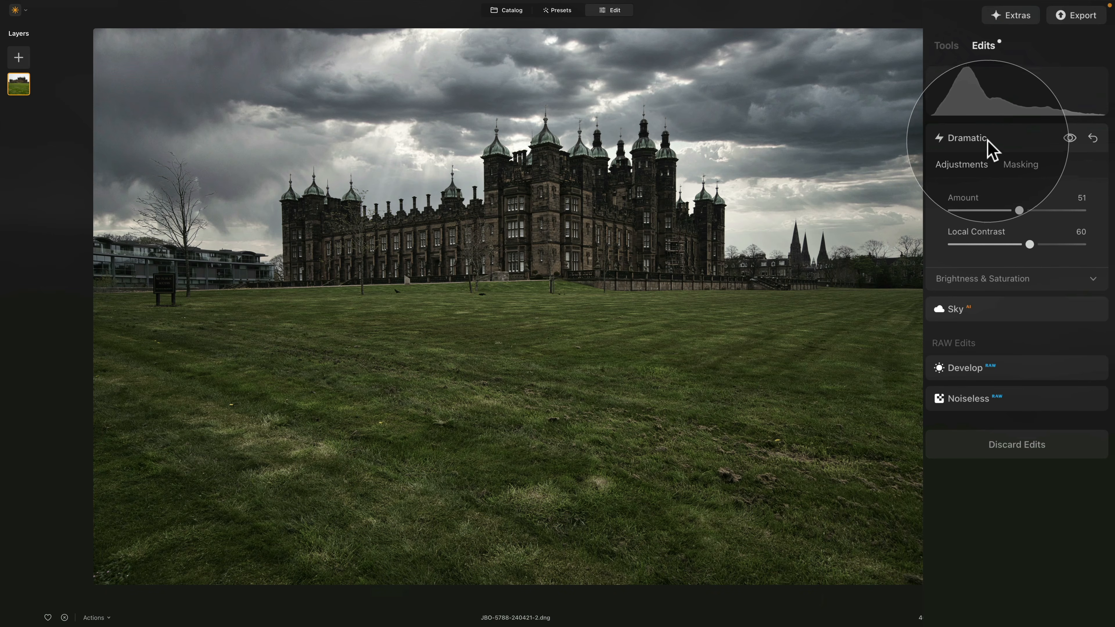
{"action": "left_click", "coordinate": [994, 142]}
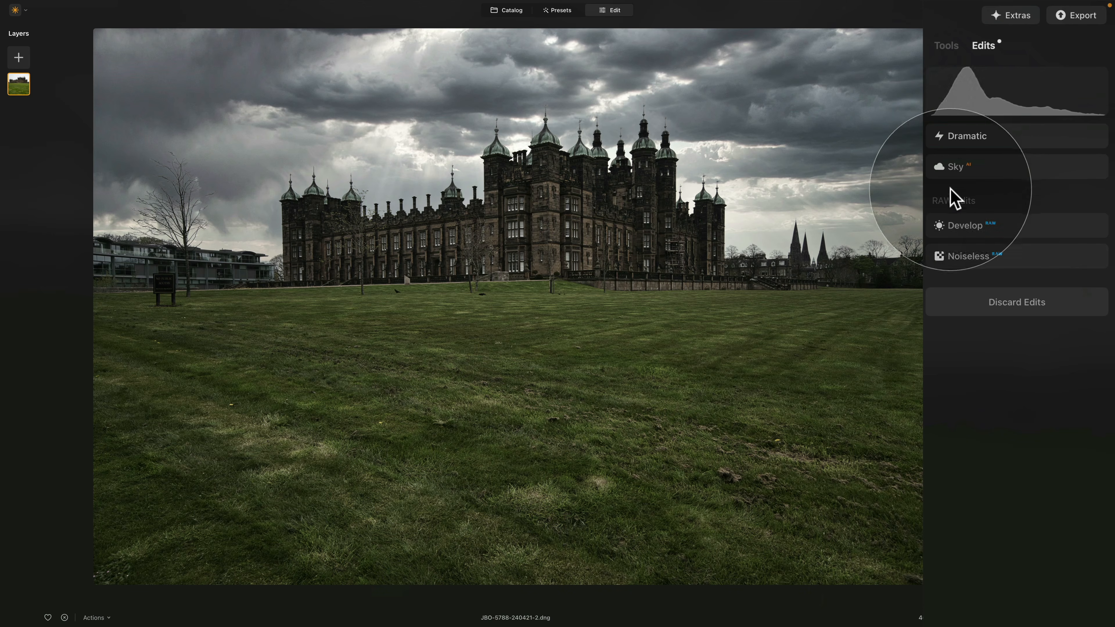
{"action": "left_click", "coordinate": [952, 146]}
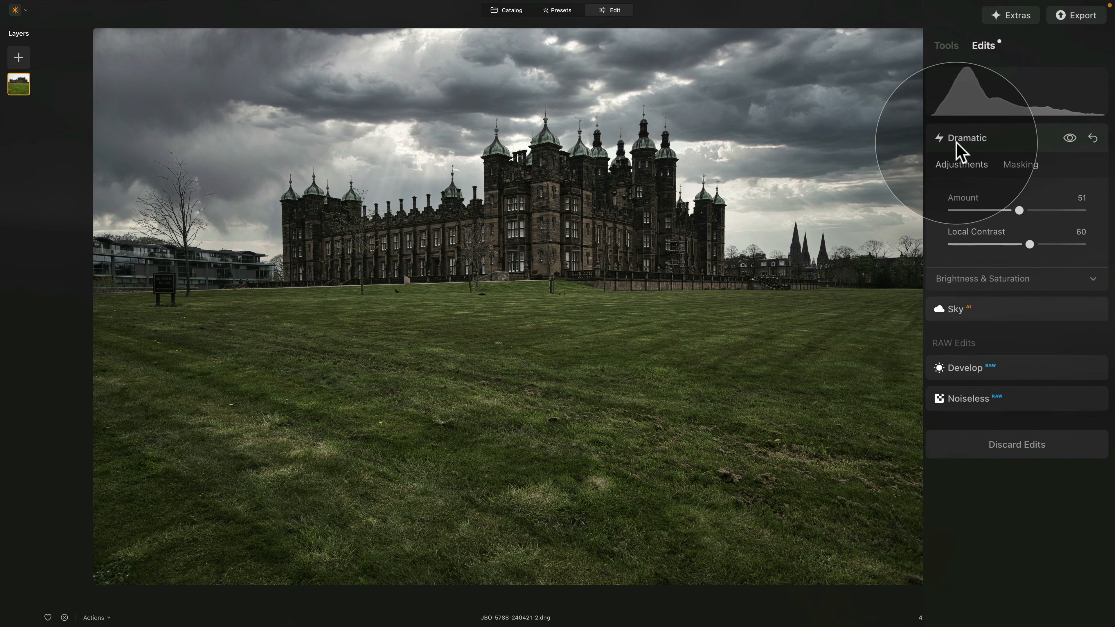
{"action": "left_click", "coordinate": [957, 140]}
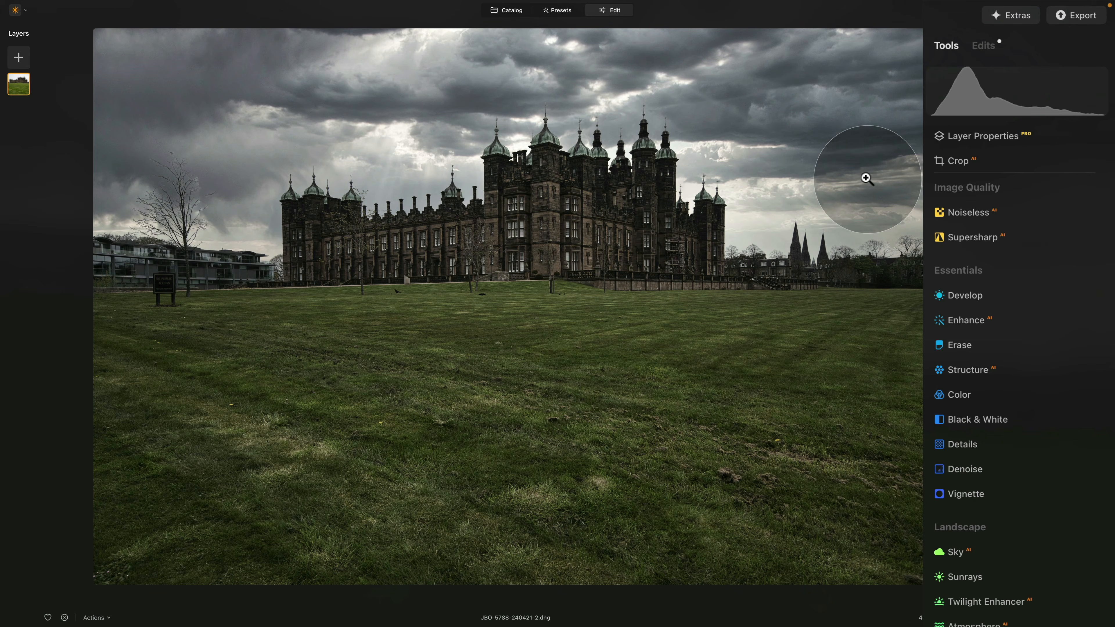
- Browse the preset collections suggested for this photo and open the Dramatic Landscapes collection
{"action": "left_click", "coordinate": [983, 47]}
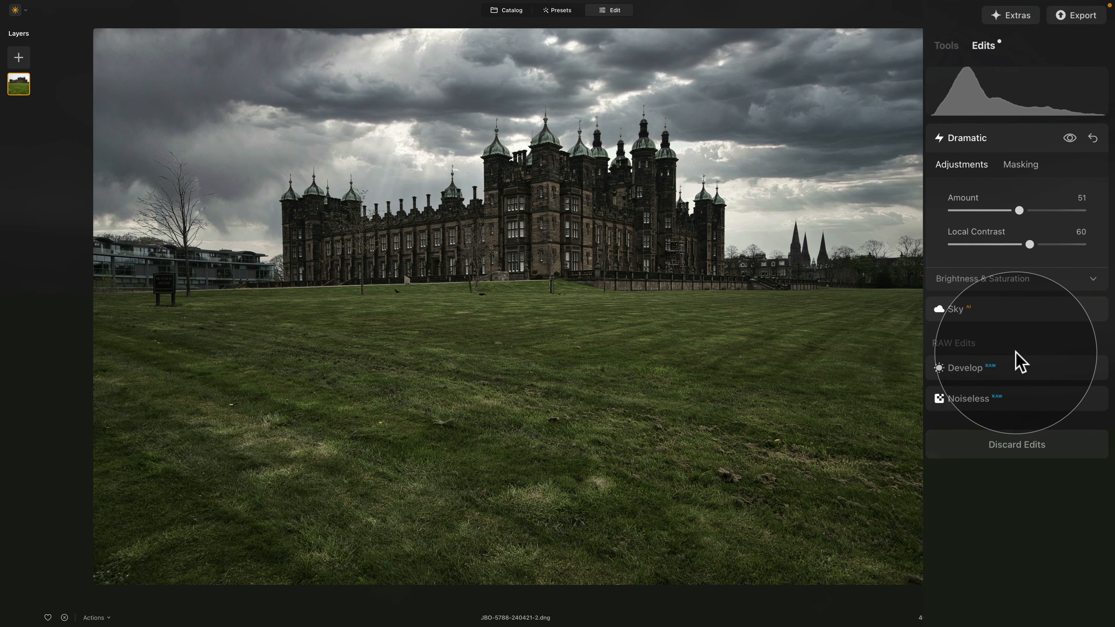
{"action": "left_click", "coordinate": [554, 13]}
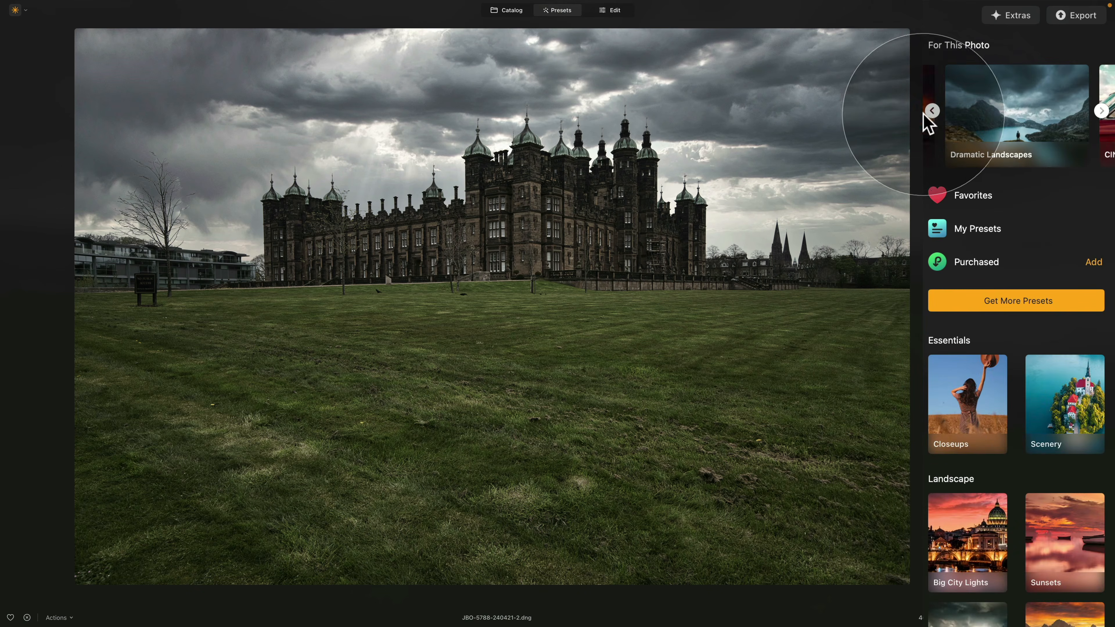
{"action": "left_click", "coordinate": [930, 111]}
{"action": "left_click", "coordinate": [930, 111]}
{"action": "left_click", "coordinate": [930, 112]}
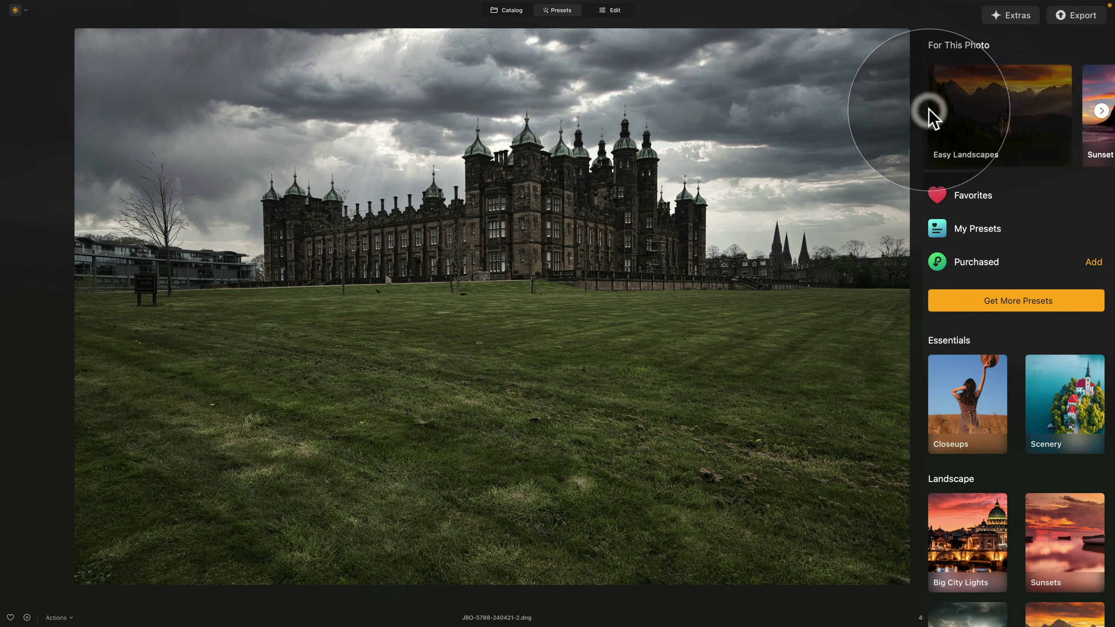
{"action": "left_click", "coordinate": [1101, 110]}
{"action": "left_click", "coordinate": [1101, 111]}
{"action": "left_click", "coordinate": [1100, 111]}
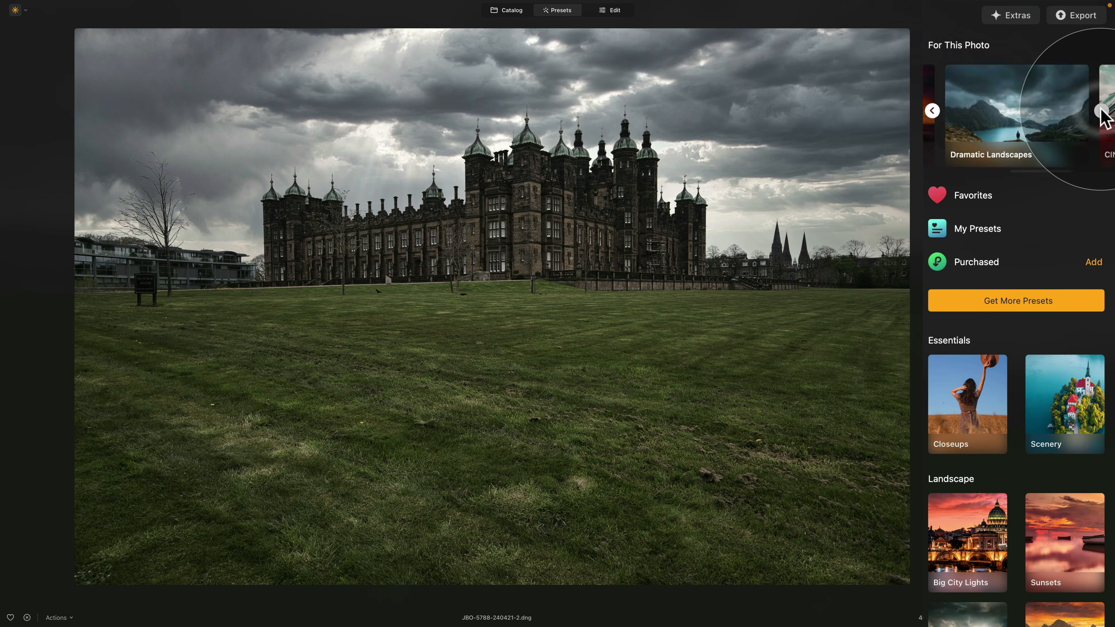
{"action": "left_click", "coordinate": [1040, 115]}
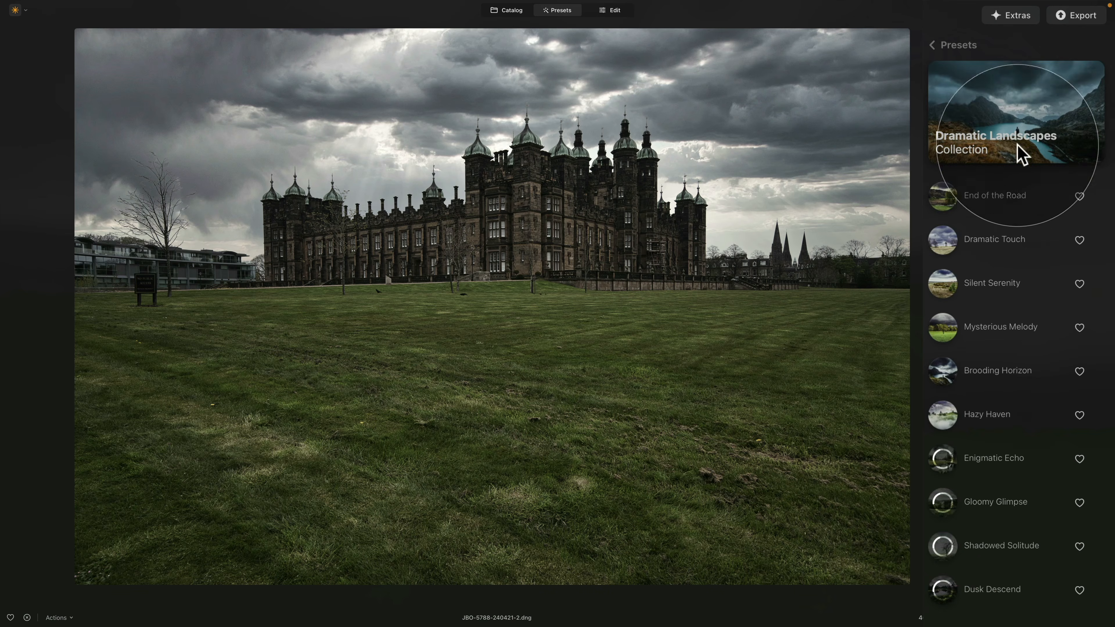
- Preview the Dramatic Landscapes presets on the castle photo and apply Silent Serenity at strength 77
{"action": "left_click", "coordinate": [1005, 193]}
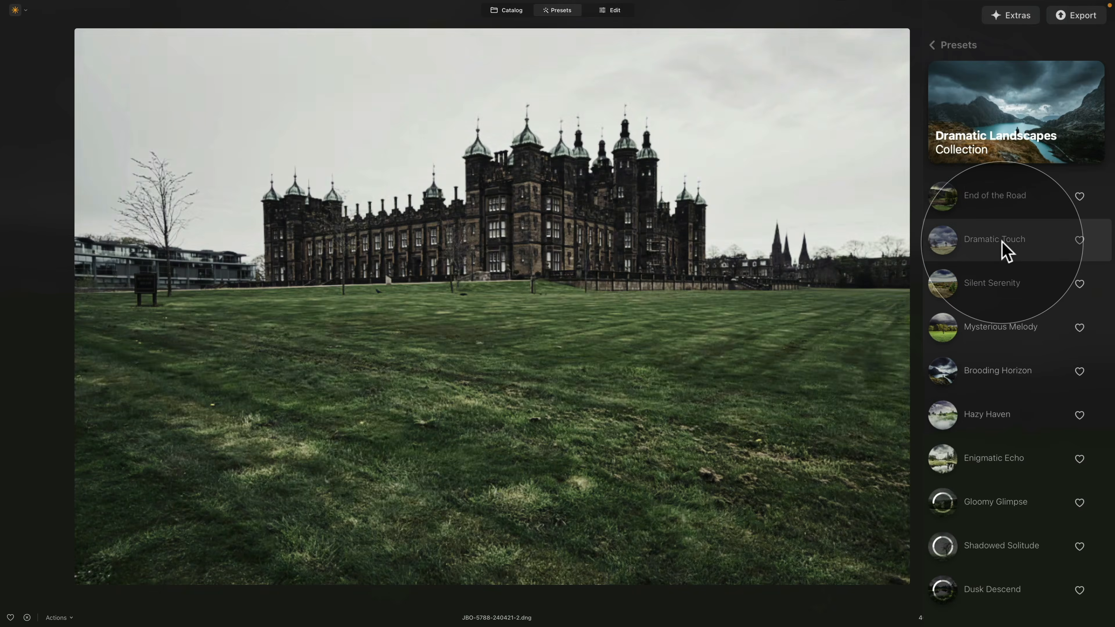
{"action": "left_click", "coordinate": [1005, 246]}
{"action": "left_click", "coordinate": [1005, 281]}
{"action": "left_click", "coordinate": [1002, 331]}
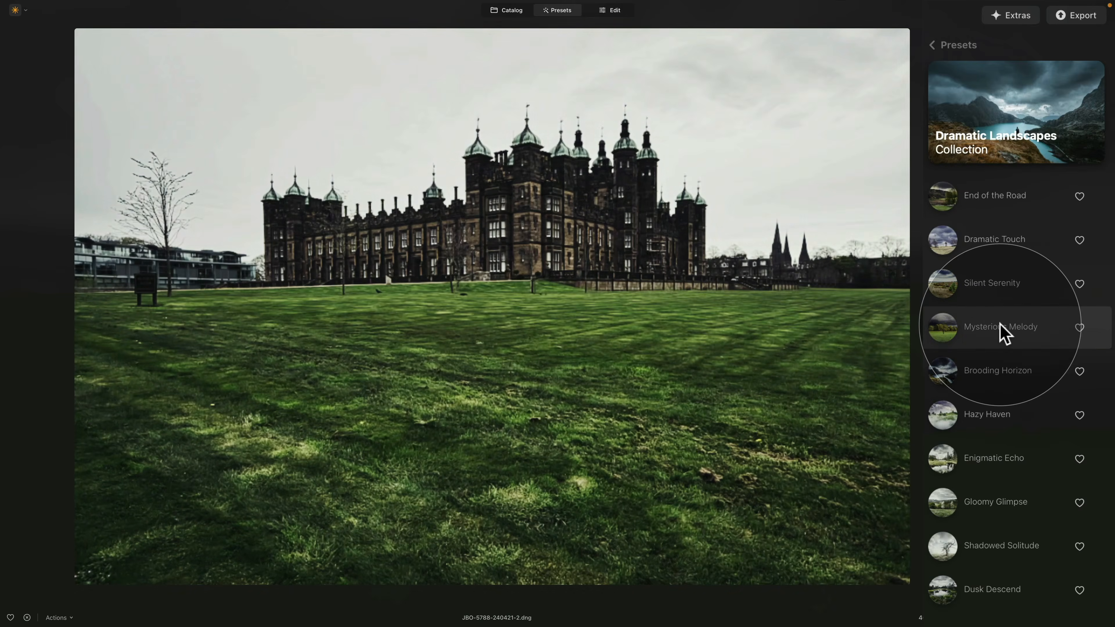
{"action": "left_click", "coordinate": [996, 377]}
{"action": "left_click", "coordinate": [992, 422]}
{"action": "left_click", "coordinate": [996, 465]}
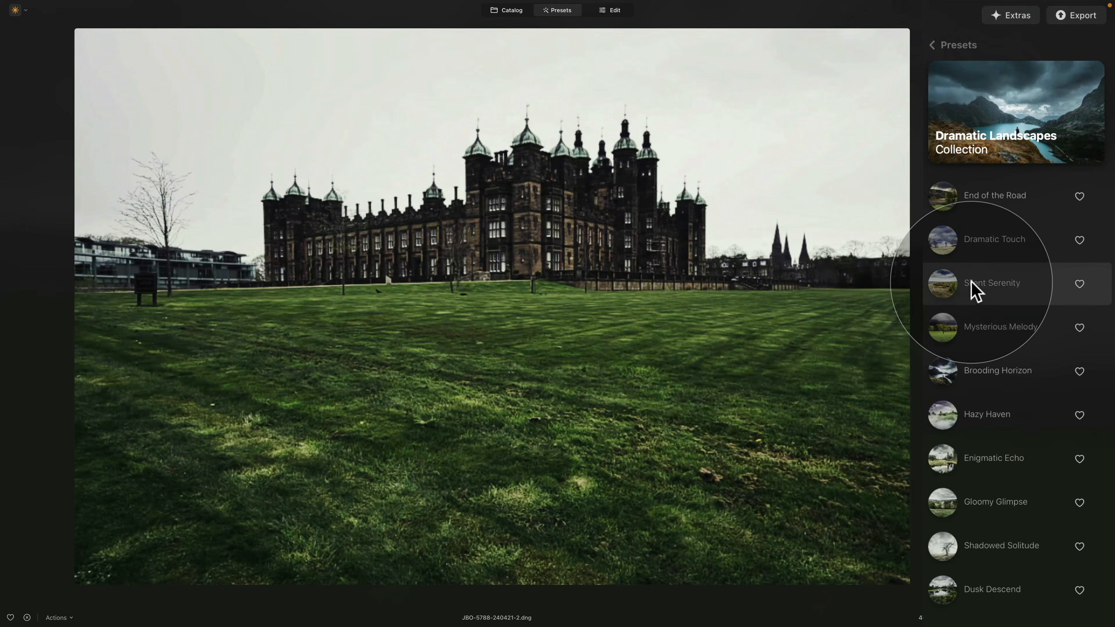
{"action": "left_click", "coordinate": [971, 290]}
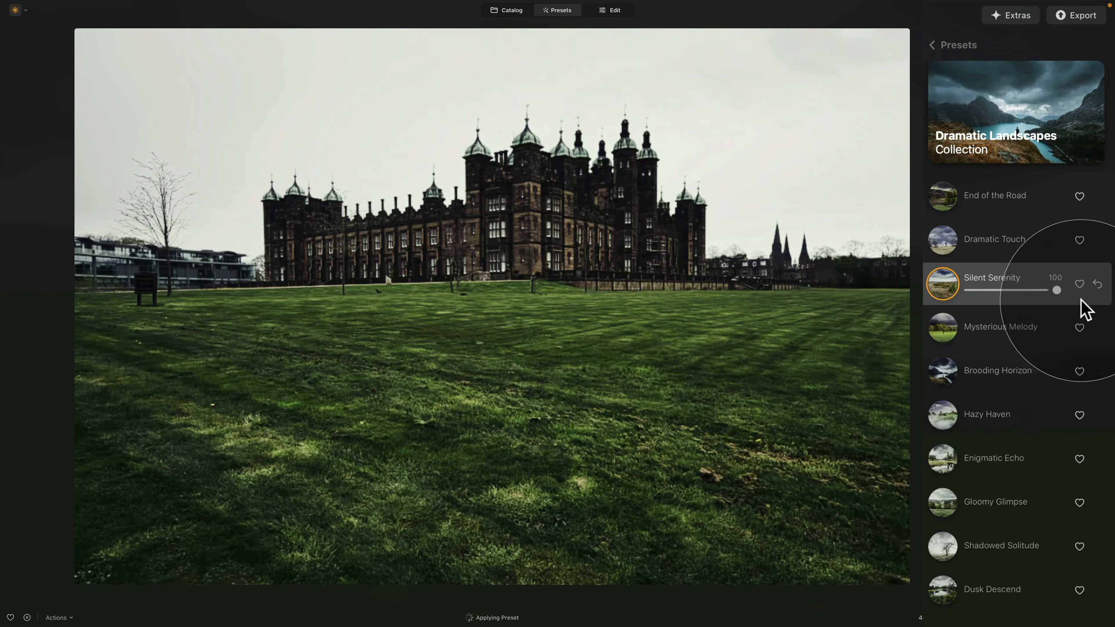
{"action": "mouse_move", "coordinate": [1056, 290]}
{"action": "left_mouse_down"}
{"action": "mouse_move", "coordinate": [1015, 293]}
{"action": "mouse_move", "coordinate": [1038, 294]}
{"action": "left_mouse_up"}
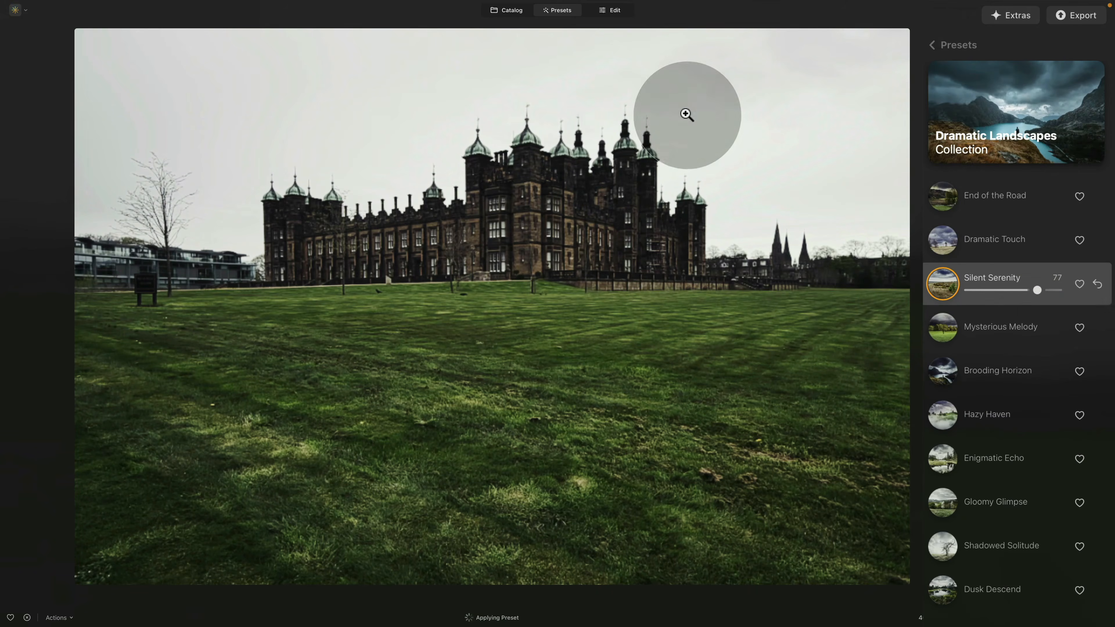
- Examine the stack of edits that the Silent Serenity preset is made of, comparing it with the tool list and the preset collection
{"action": "left_click", "coordinate": [607, 18]}
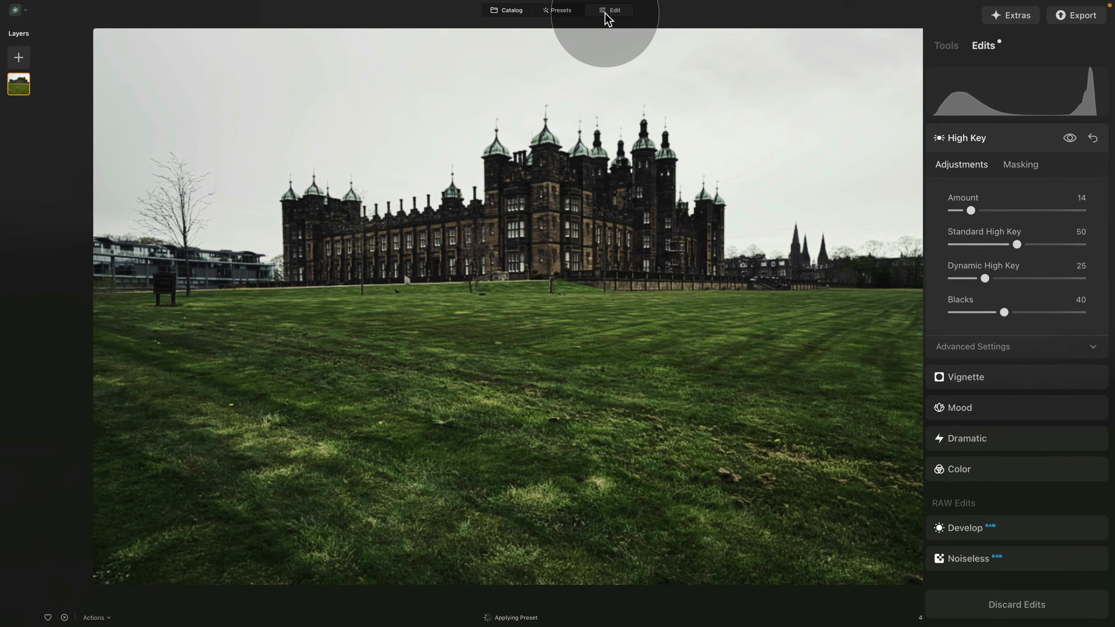
{"action": "left_click", "coordinate": [954, 46]}
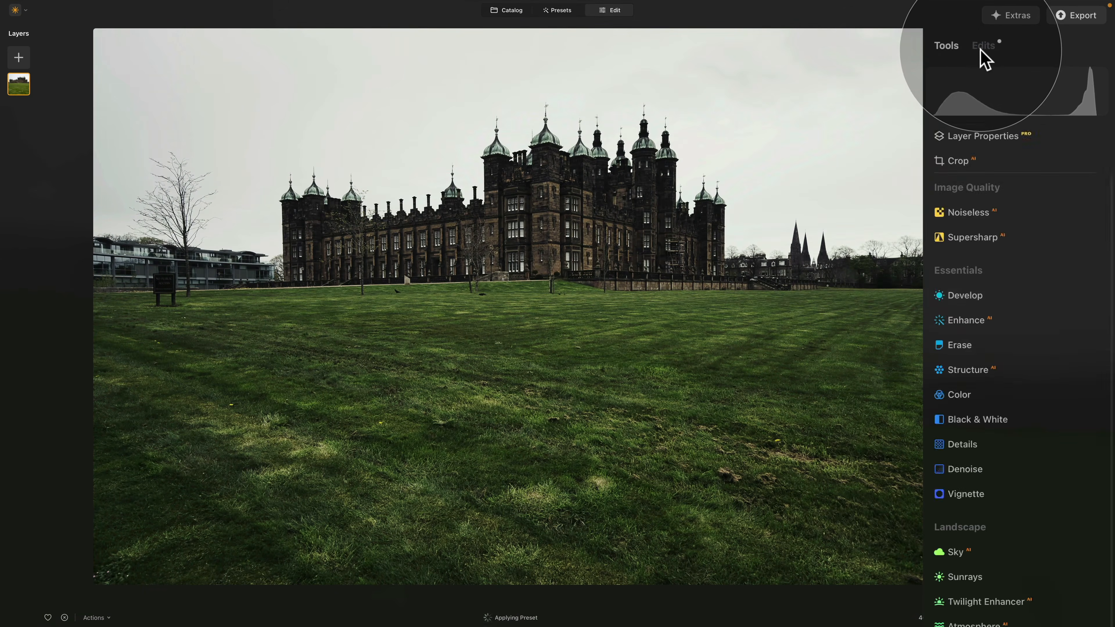
{"action": "left_click", "coordinate": [981, 48]}
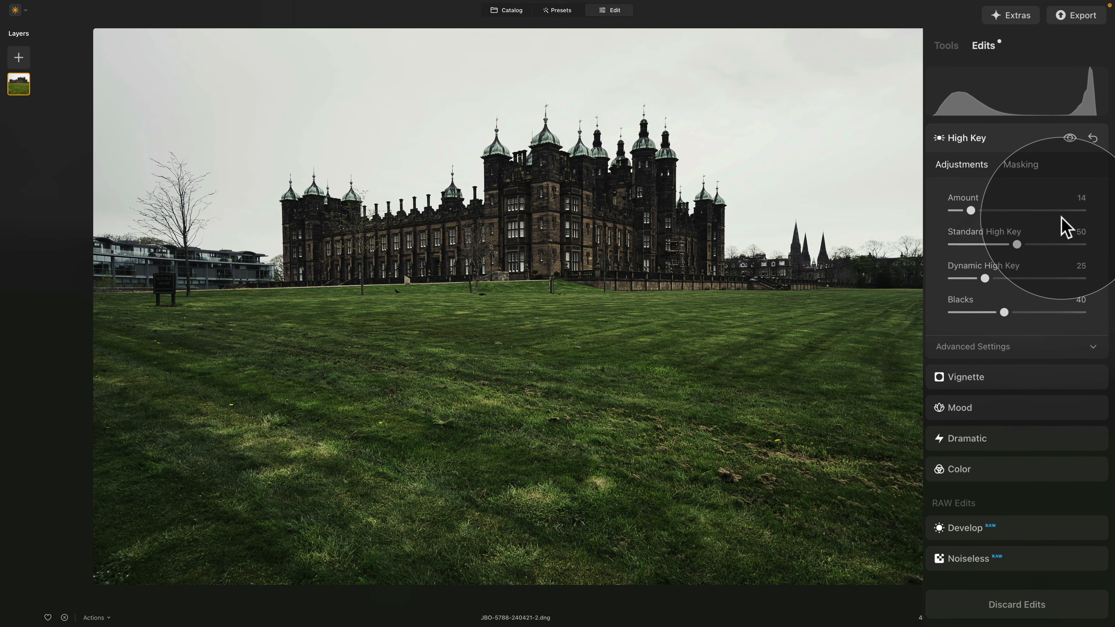
{"action": "left_click", "coordinate": [570, 13]}
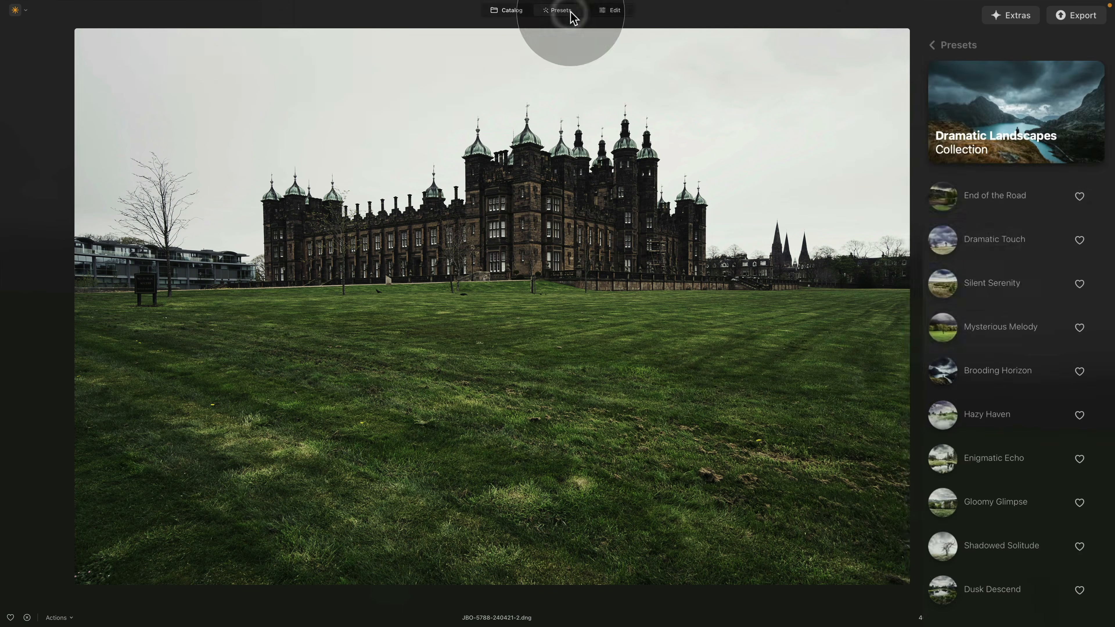
{"action": "left_click", "coordinate": [628, 12]}
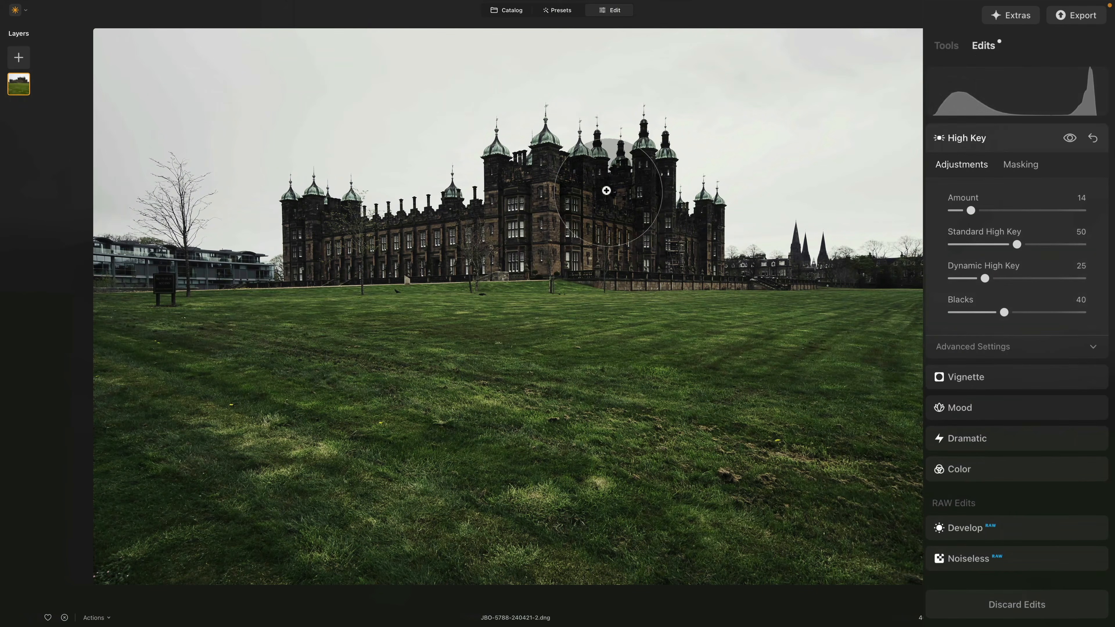
{"action": "mouse_move", "coordinate": [969, 81]}
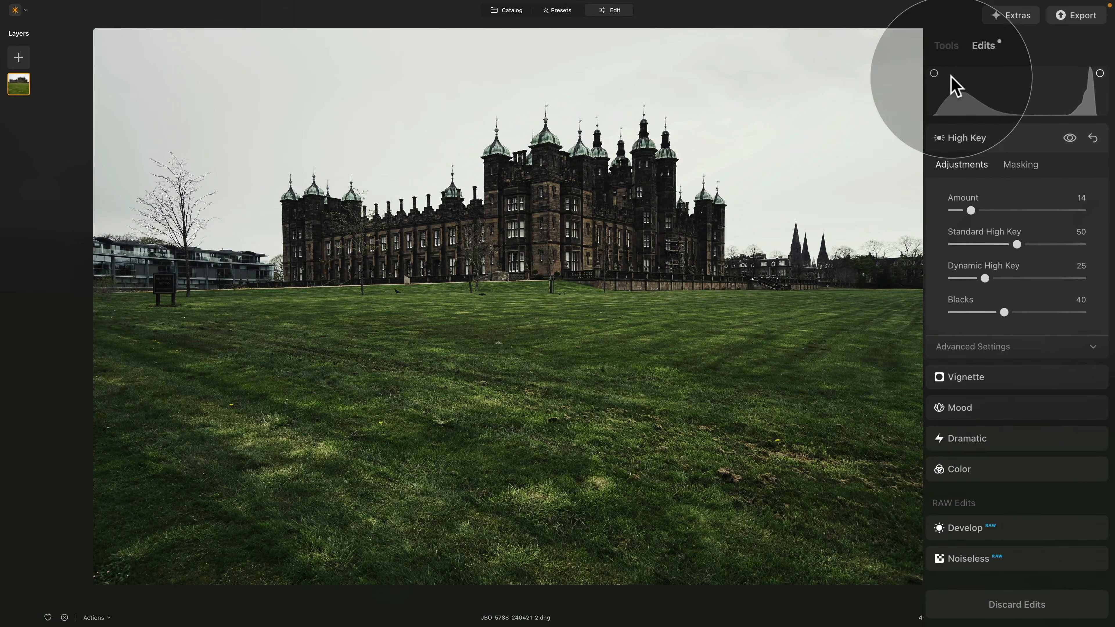
- Set the preset's Vignette Amount to -42 and choose the castle's towers as the vignette subject
{"action": "left_click", "coordinate": [992, 388]}
{"action": "left_click", "coordinate": [996, 236]}
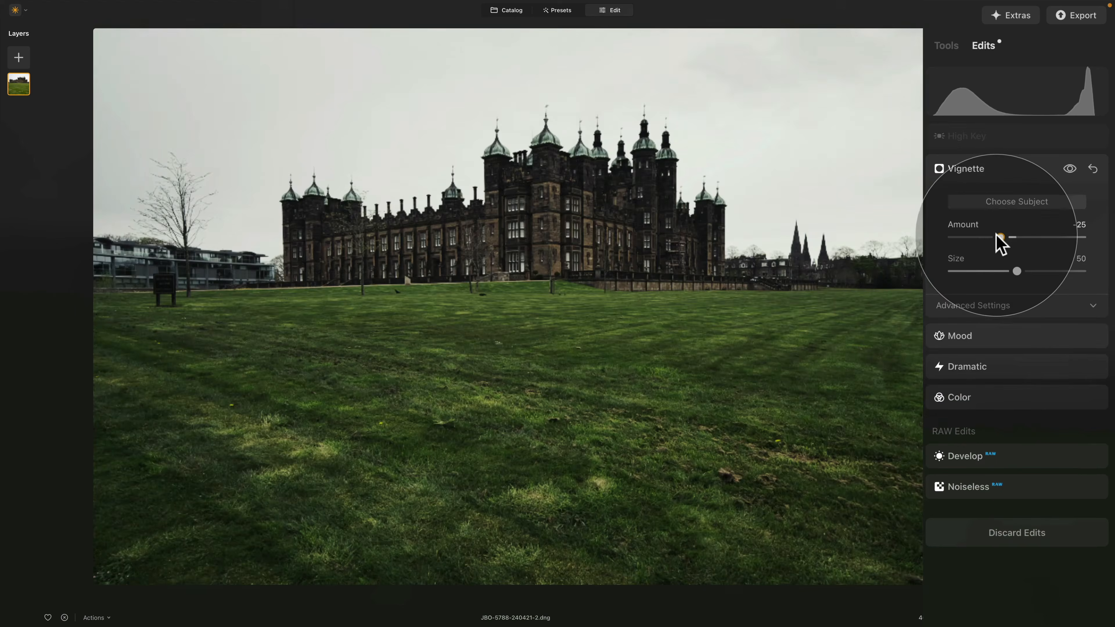
{"action": "left_click_drag", "start_coordinate": [998, 239], "coordinate": [989, 239]}
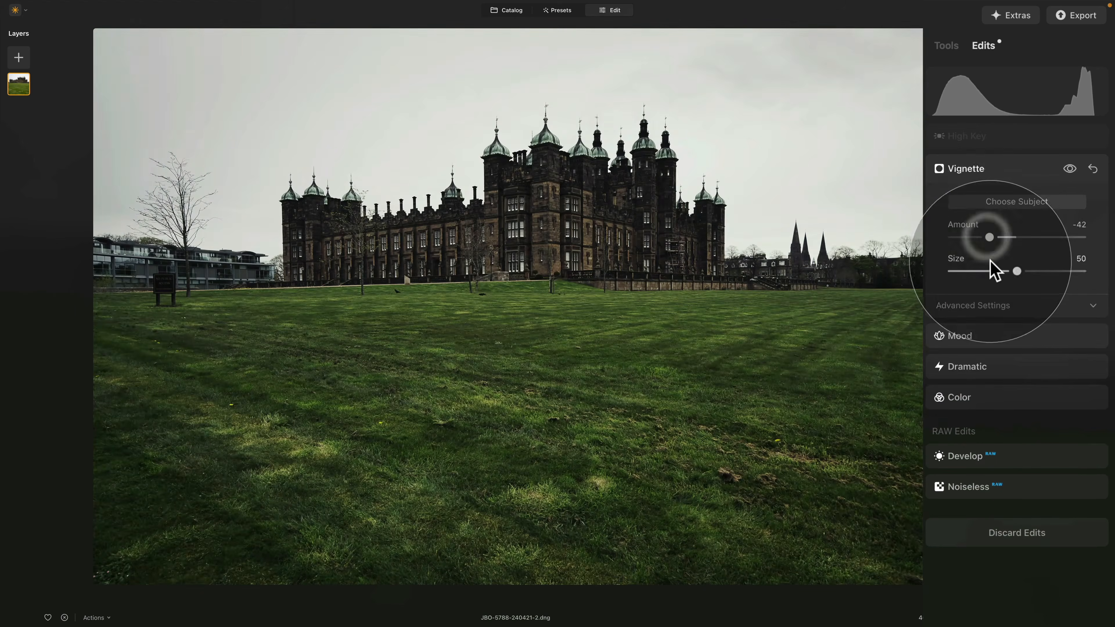
{"action": "left_click", "coordinate": [1017, 204]}
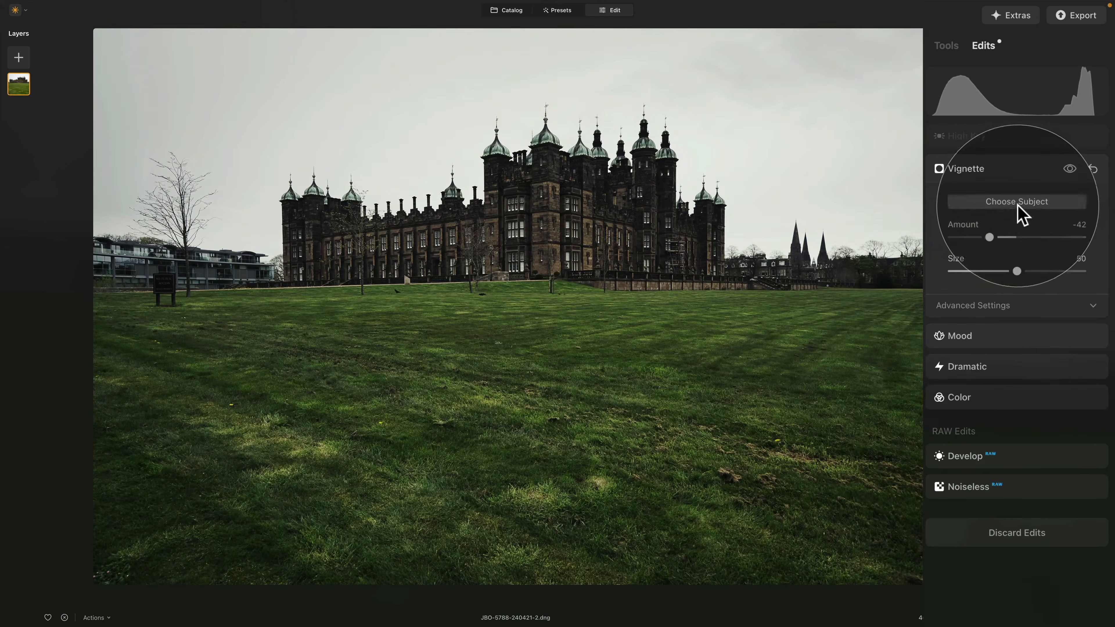
{"action": "left_click", "coordinate": [520, 119]}
{"action": "left_click", "coordinate": [505, 100]}
{"action": "left_click", "coordinate": [509, 145]}
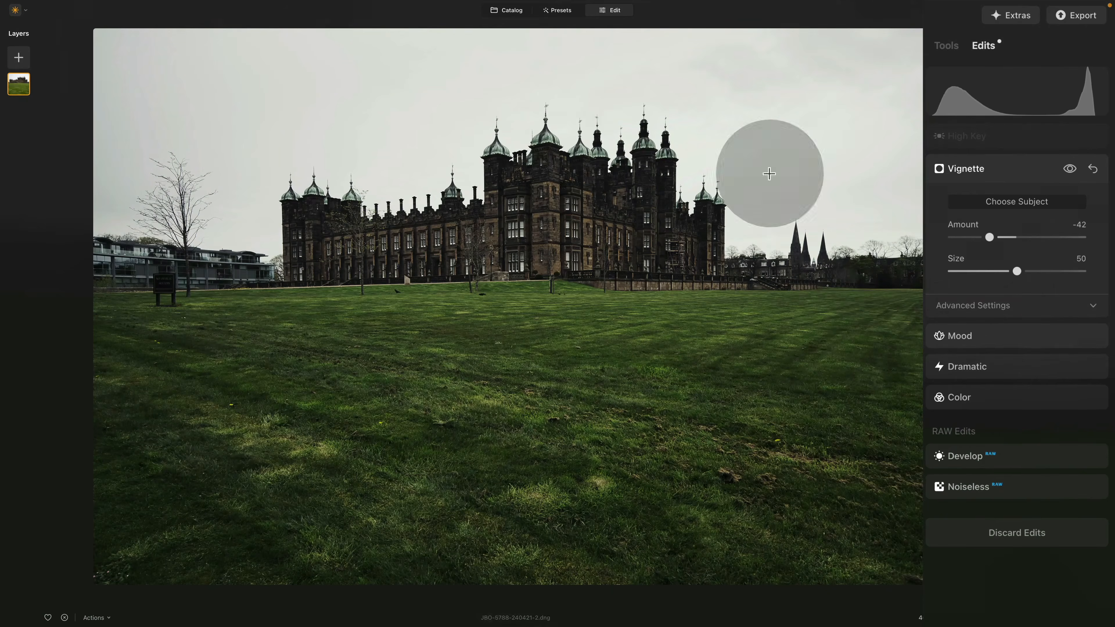
- Set the Amount of the preset's Dramatic edit to 30
{"action": "left_click", "coordinate": [965, 368]}
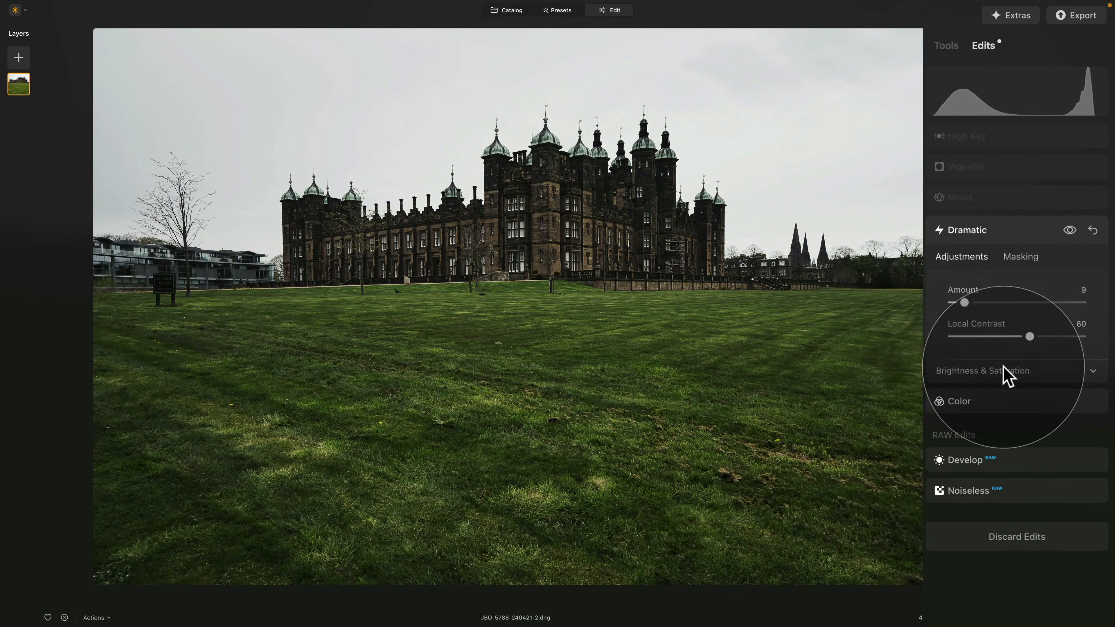
{"action": "left_click", "coordinate": [989, 302]}
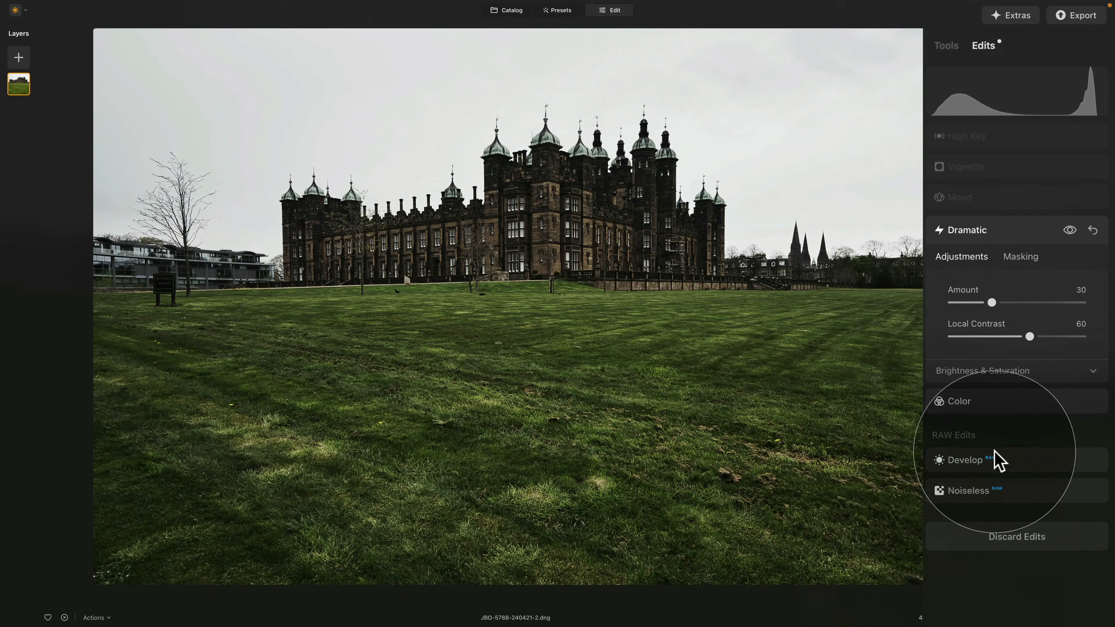
- Adjust the RAW Develop edit beneath the preset's edits and reopen the High Key settings
{"action": "left_click", "coordinate": [984, 461]}
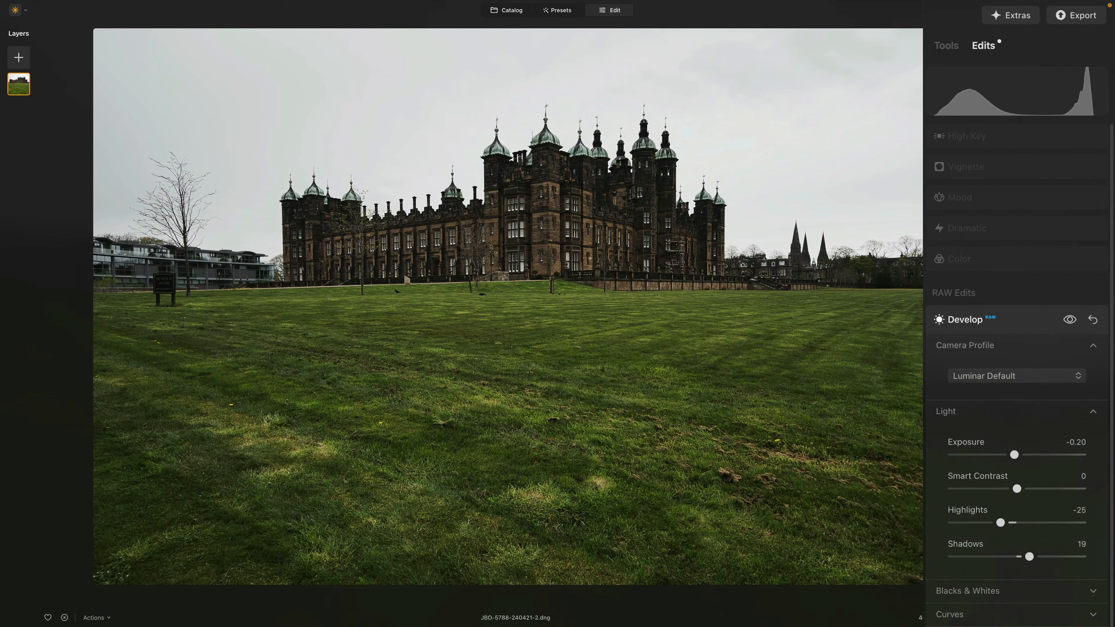
{"action": "left_click", "coordinate": [943, 626]}
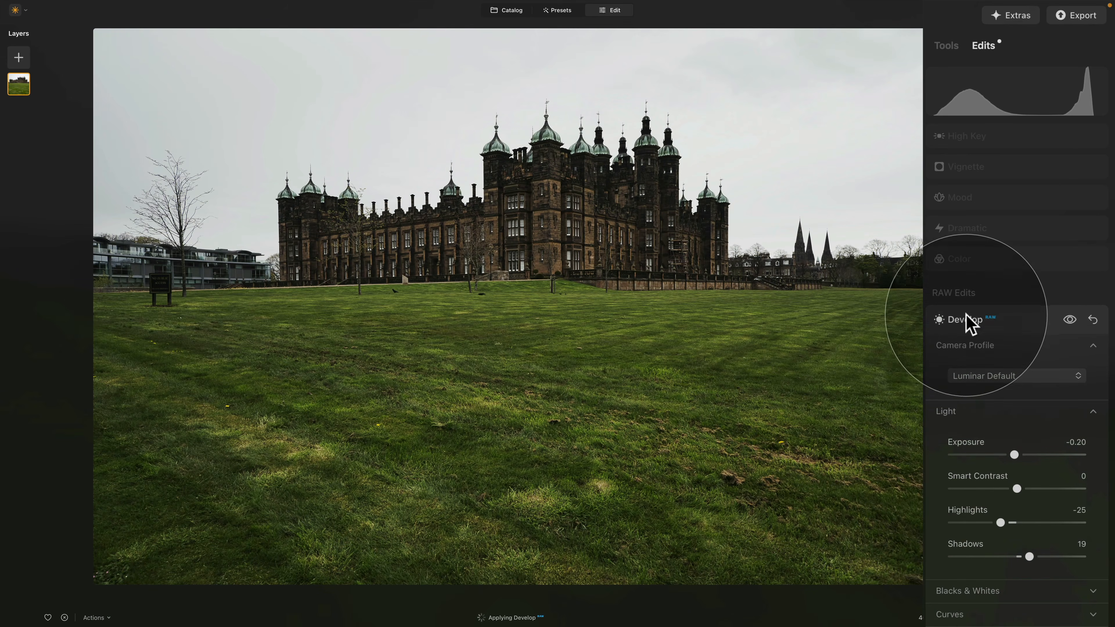
{"action": "left_click", "coordinate": [969, 140]}
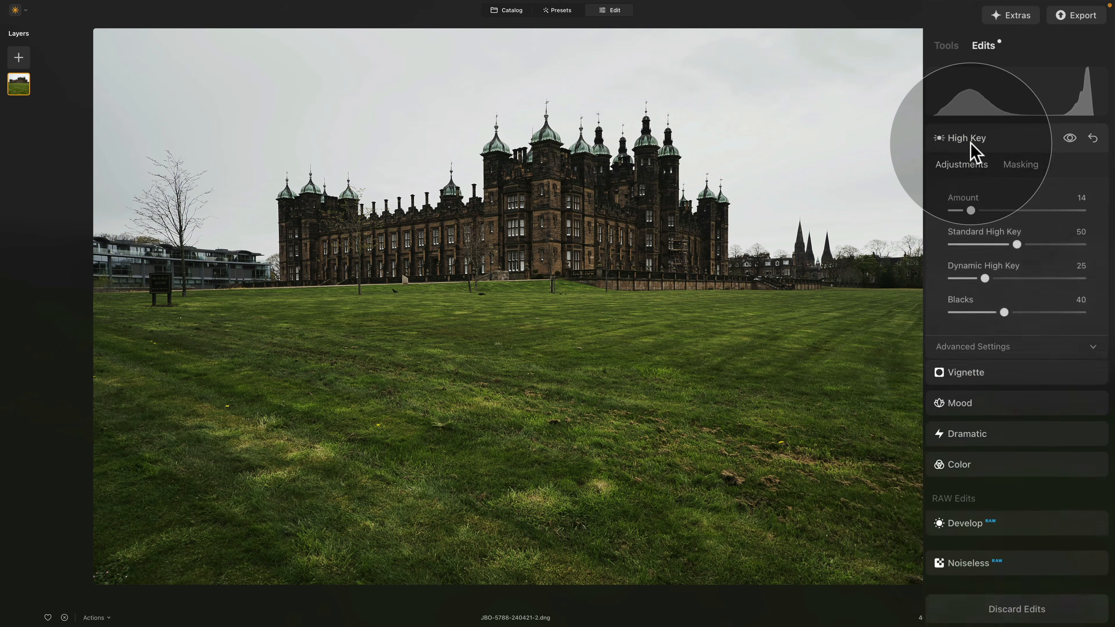